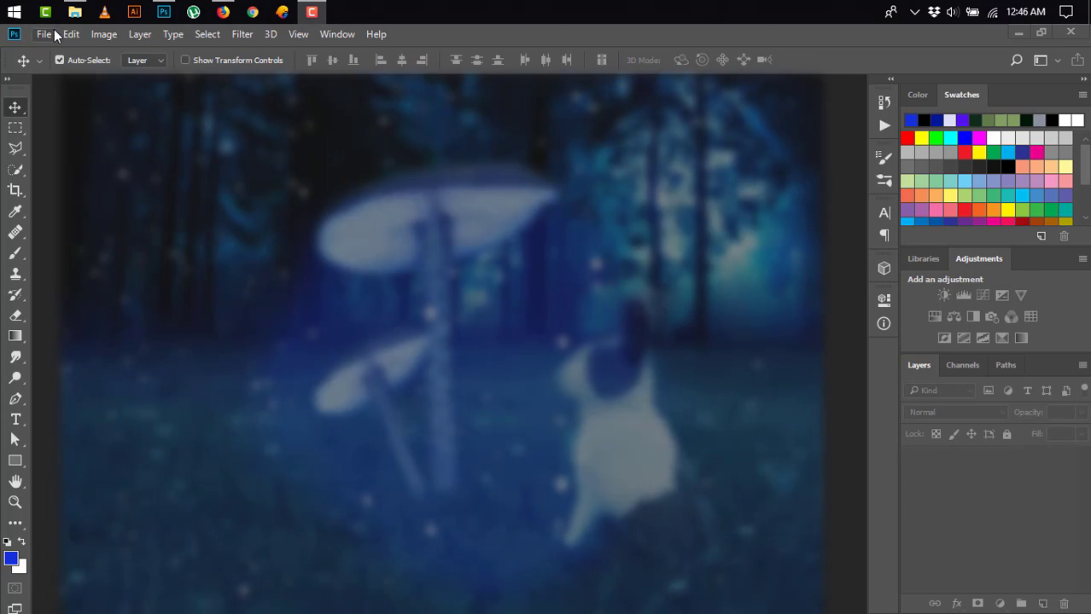
- Open the File menu to begin a new document
click(43, 34)
- Create a blank A4 landscape print document, 297 x 210 mm at 300 ppi
click(60, 52)
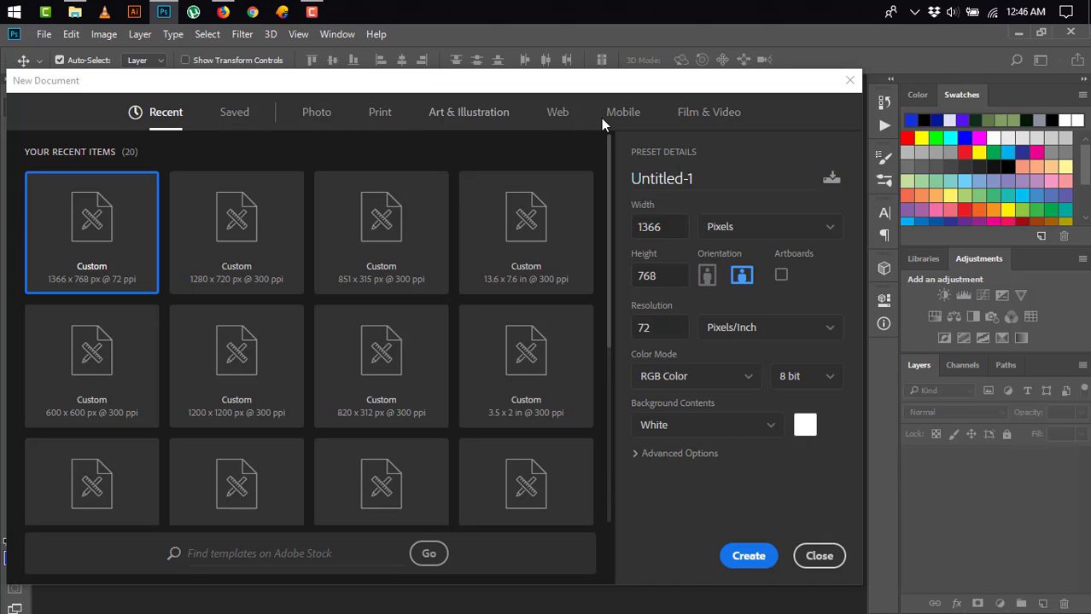
click(372, 113)
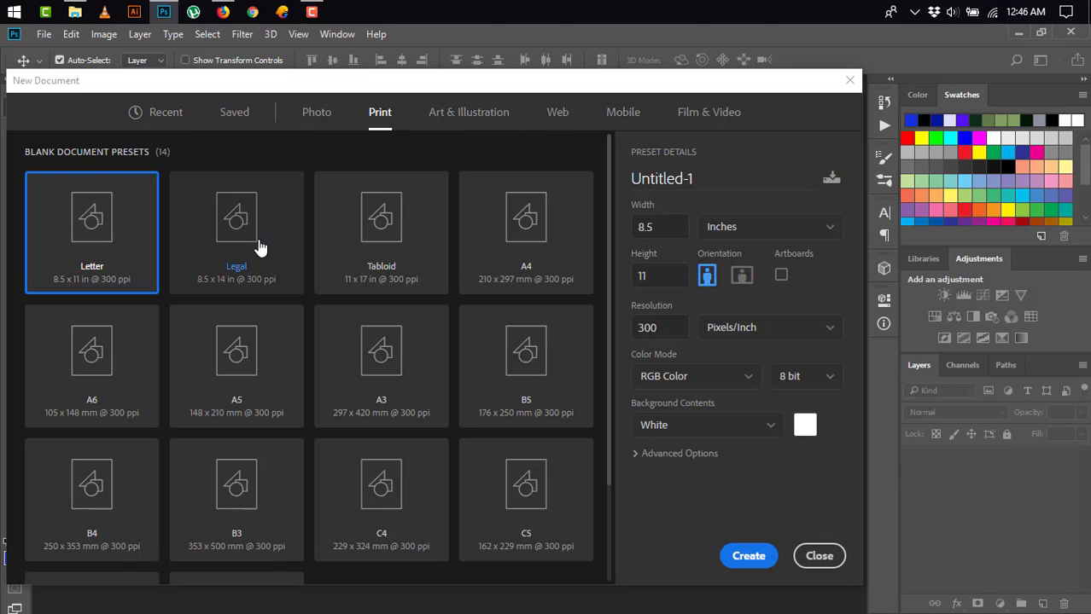
click(524, 246)
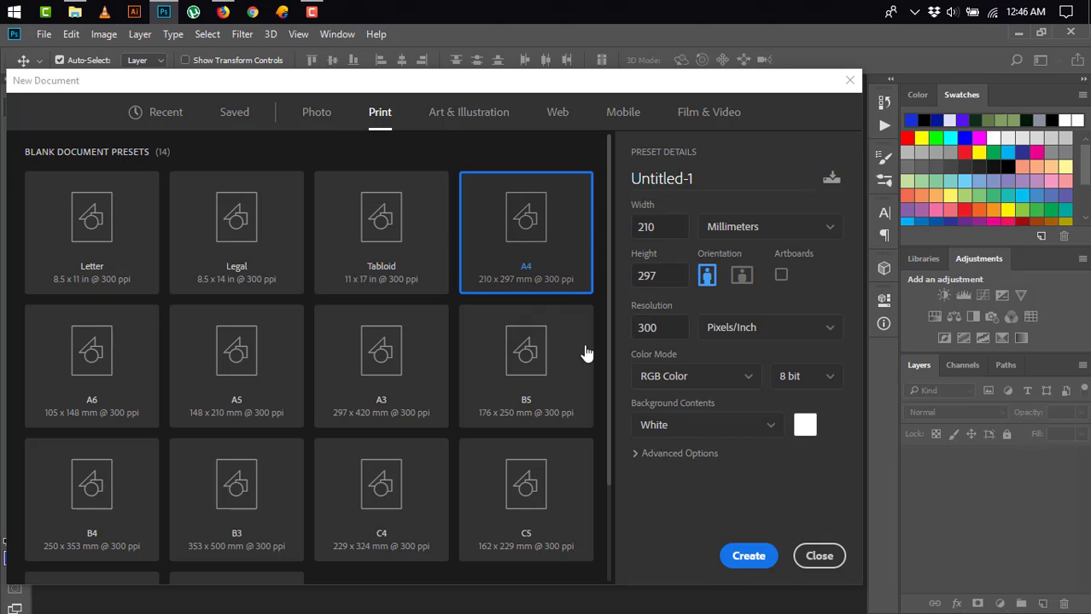
click(741, 278)
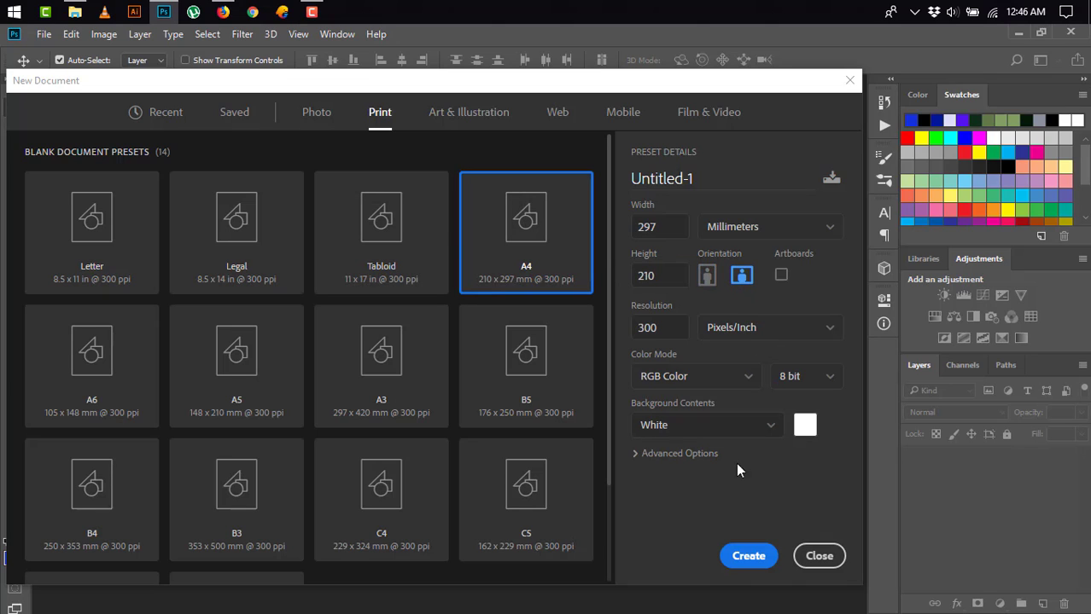
click(747, 557)
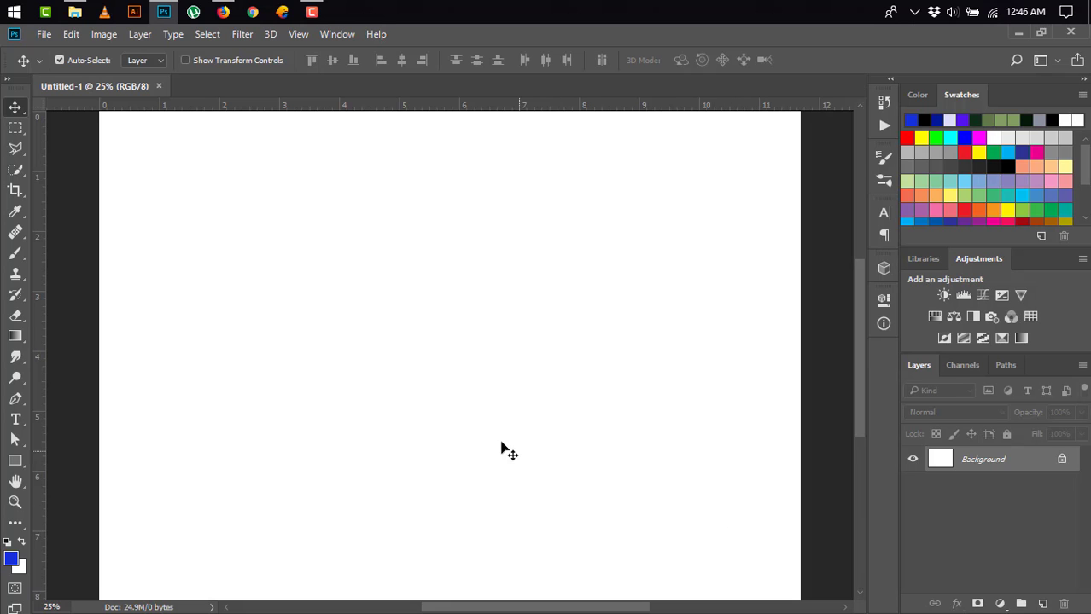
- Place RAB-01-GR0312-01P.JPG as a layer, scaled to about 112% at the bottom-right
alt+click(493, 383)
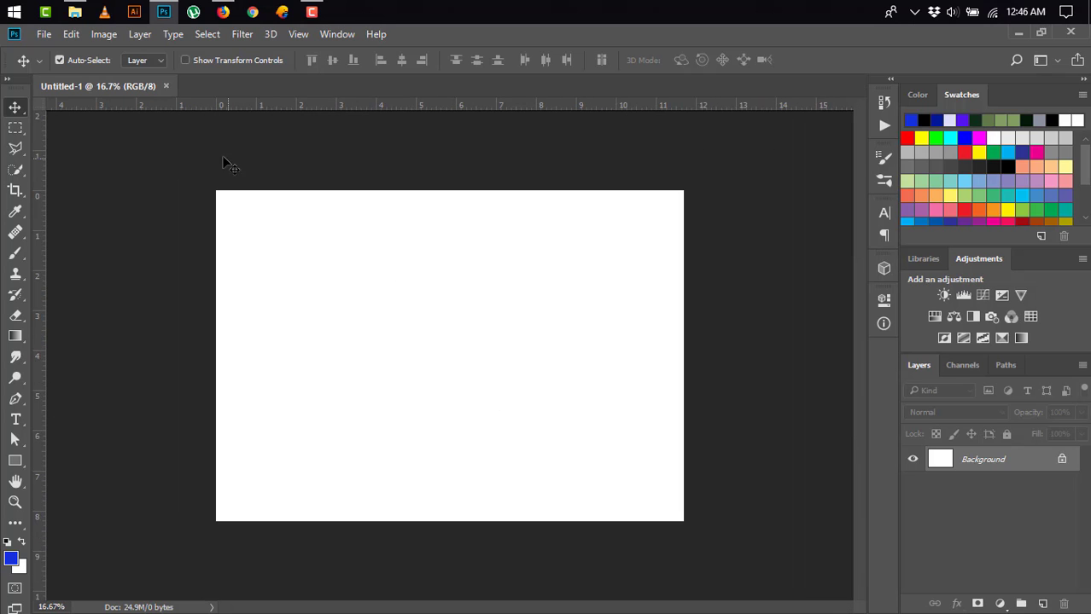
click(75, 12)
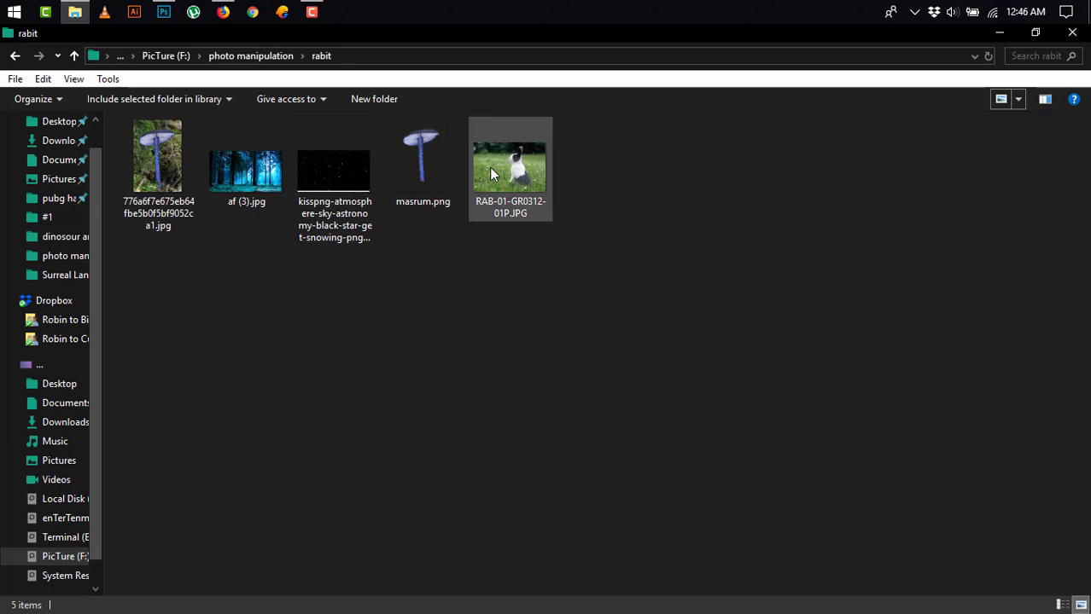
click(492, 174)
drag(533, 185, 459, 385)
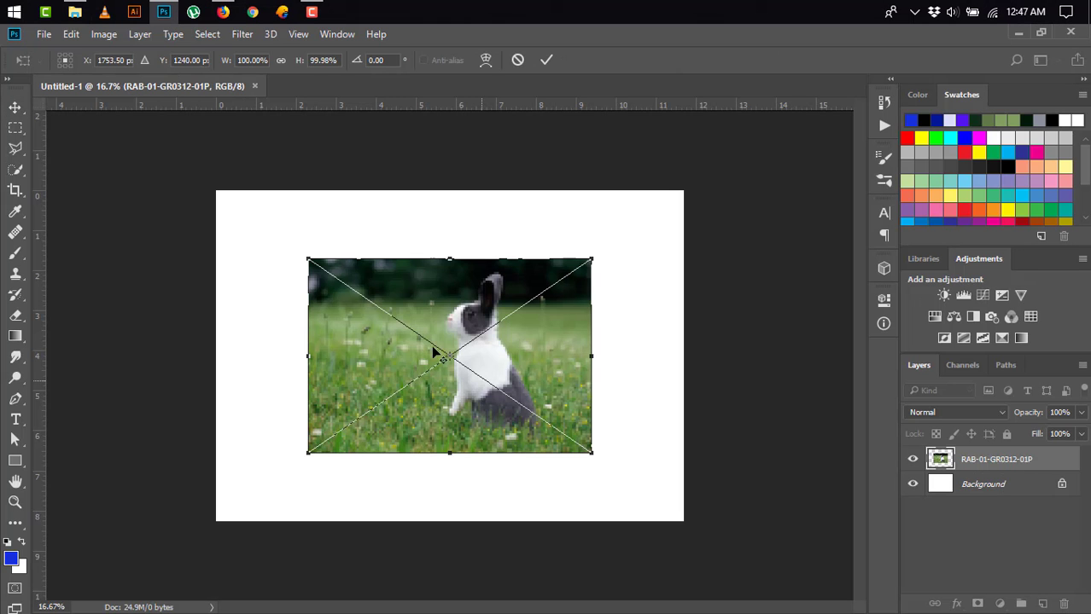
drag(295, 259, 256, 236)
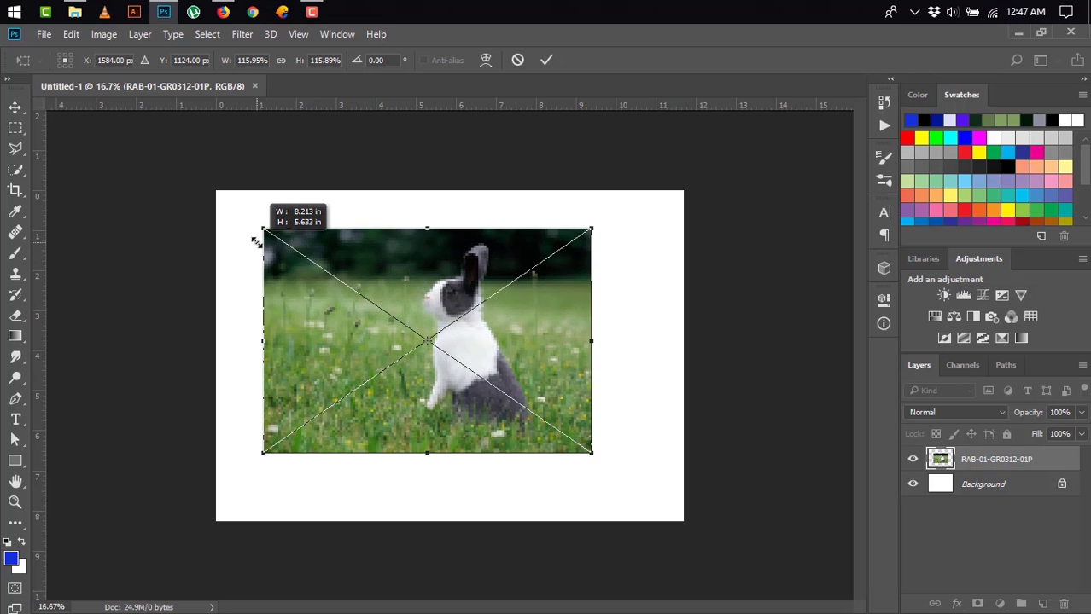
drag(326, 300, 419, 370)
mouse_move(349, 304)
mouse_down()
mouse_move(180, 235)
mouse_move(317, 370)
mouse_up()
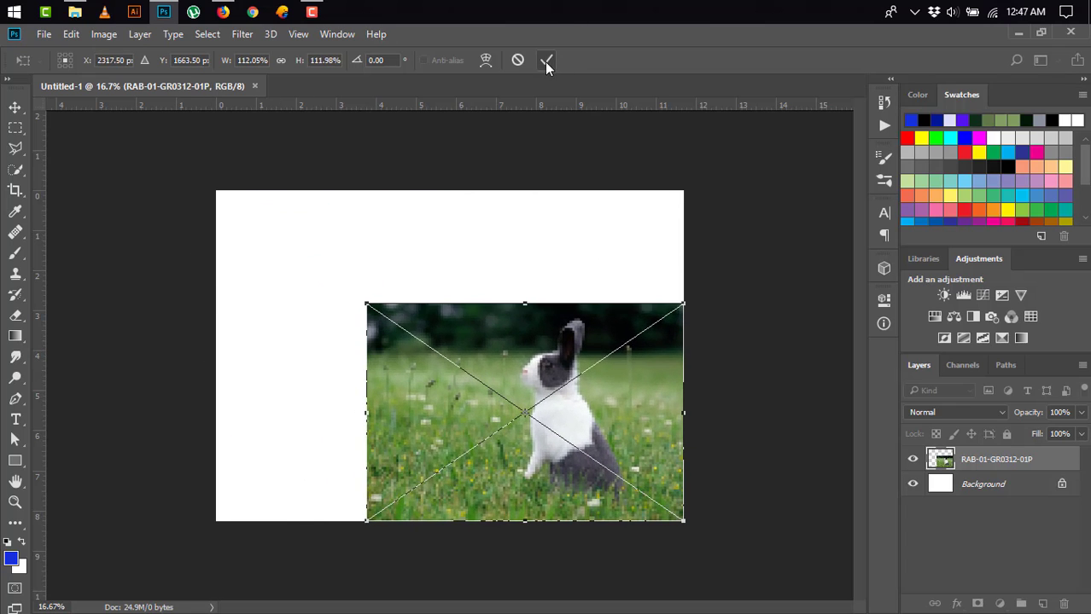
click(546, 61)
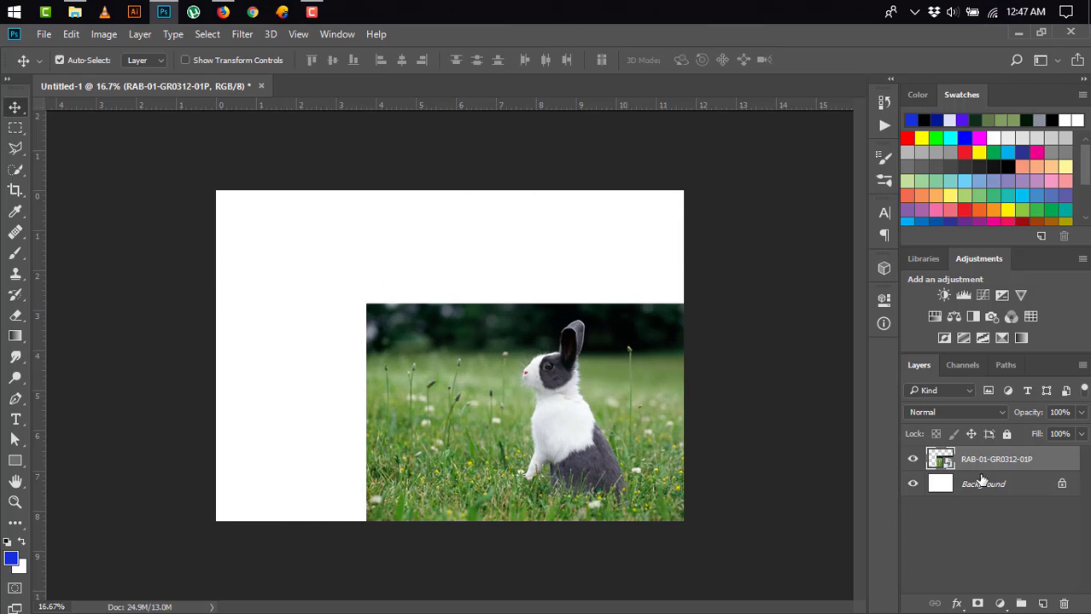
- Duplicate the rabbit layer, shift the copy left, and stack it below the original
drag(1003, 468, 1043, 603)
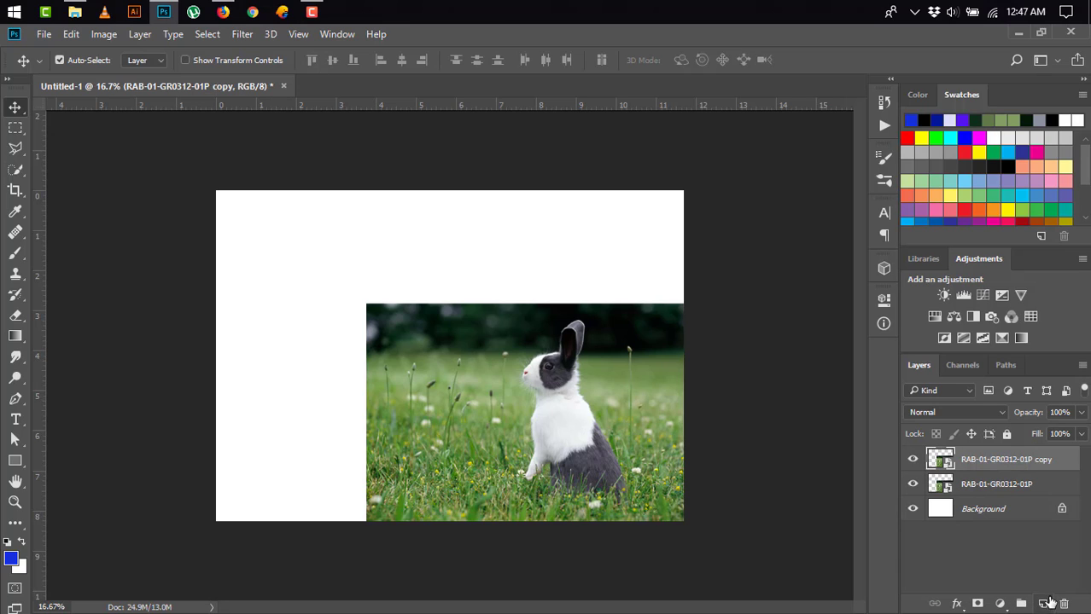
drag(427, 406, 282, 407)
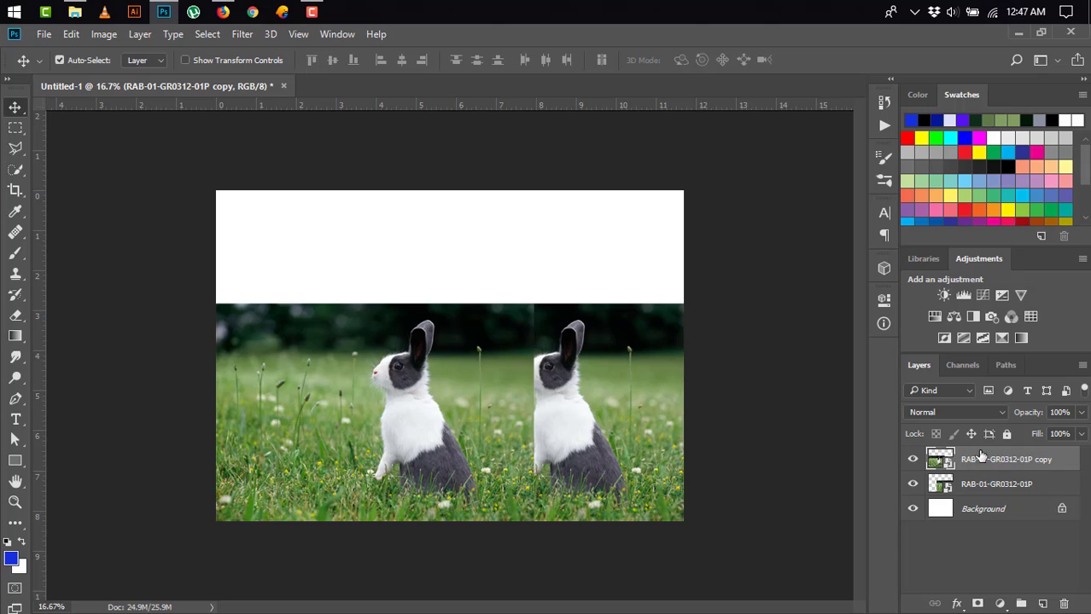
drag(1007, 459, 1007, 495)
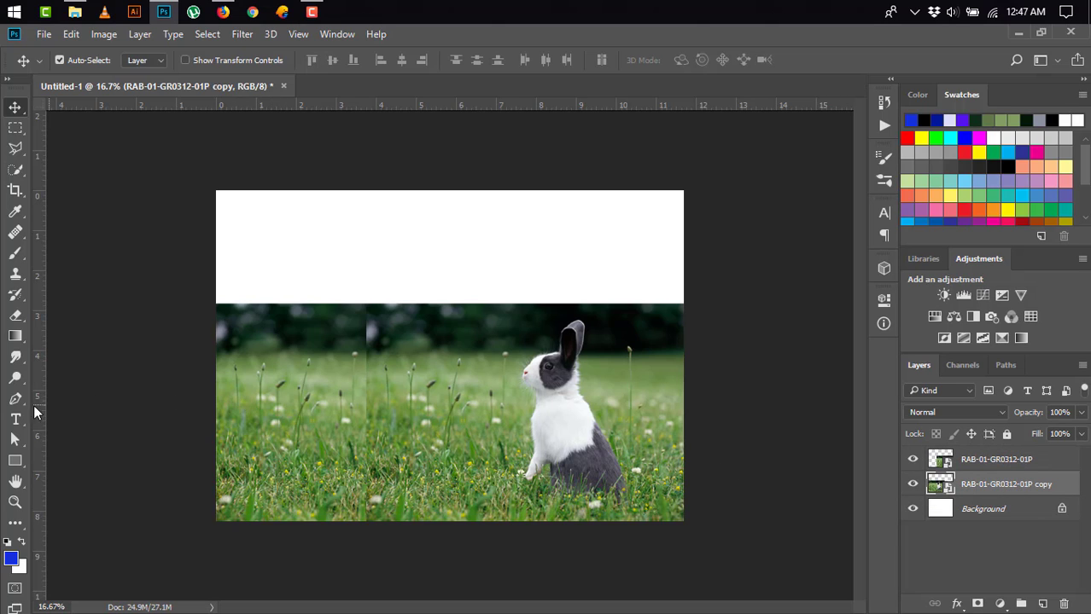
- Select the Eraser Tool and rasterize the original rabbit layer for erasing
click(16, 253)
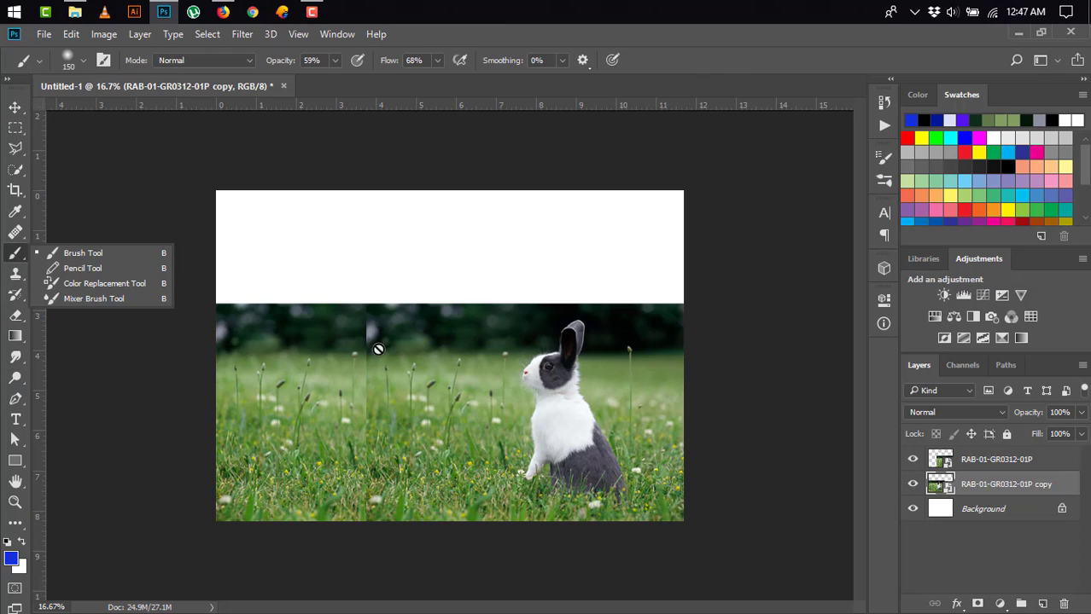
click(15, 315)
click(79, 314)
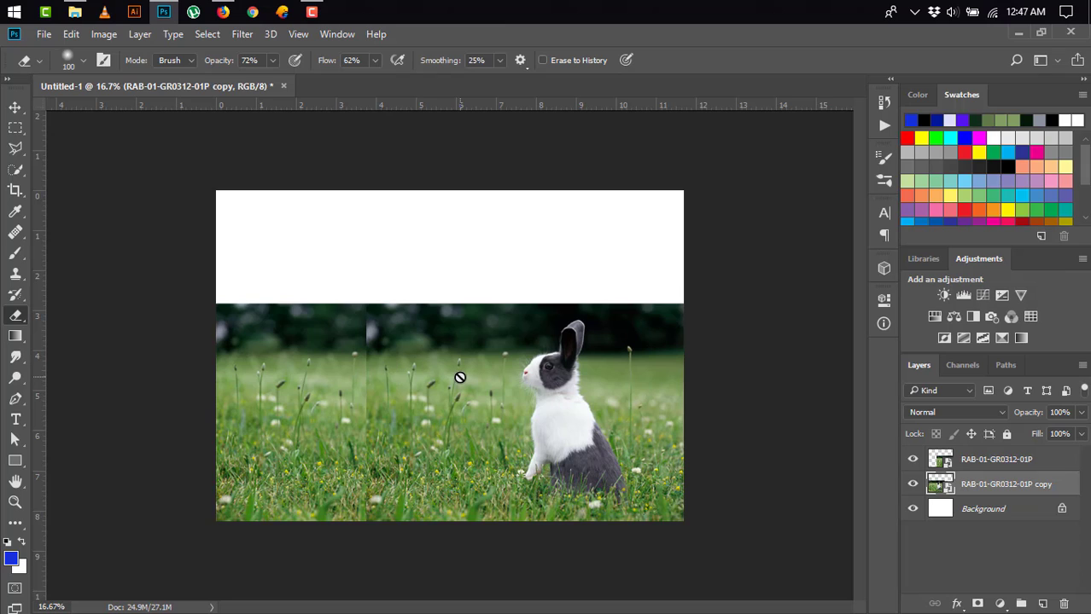
click(938, 465)
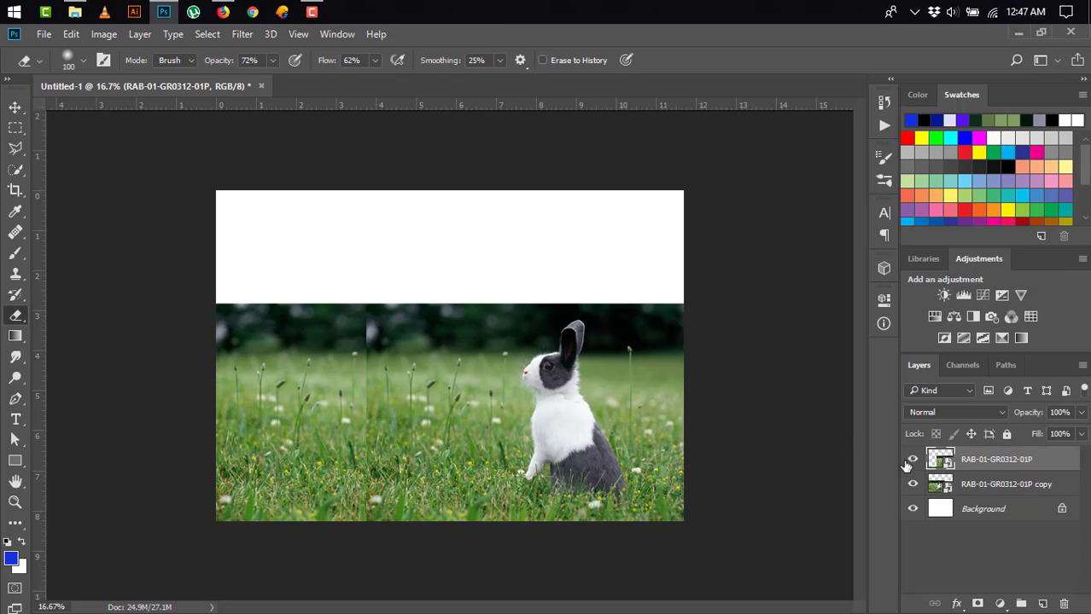
click(459, 436)
click(538, 279)
- Erase the original layer's left edge so the grass blends seamlessly across both copies
drag(369, 342, 369, 399)
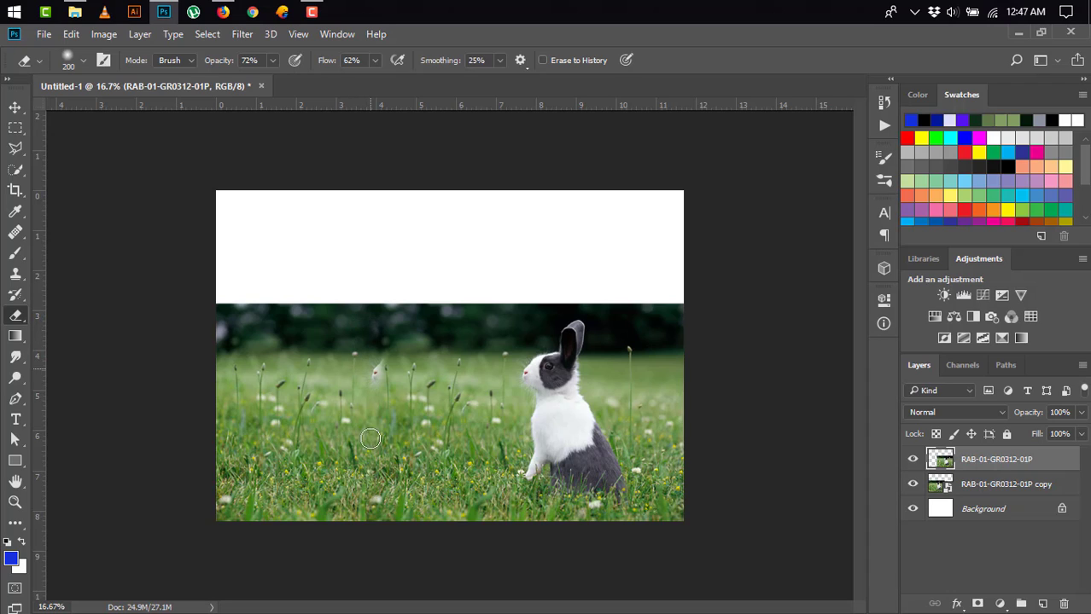
drag(369, 439, 367, 482)
key(ctrl+z)
key(ctrl+z)
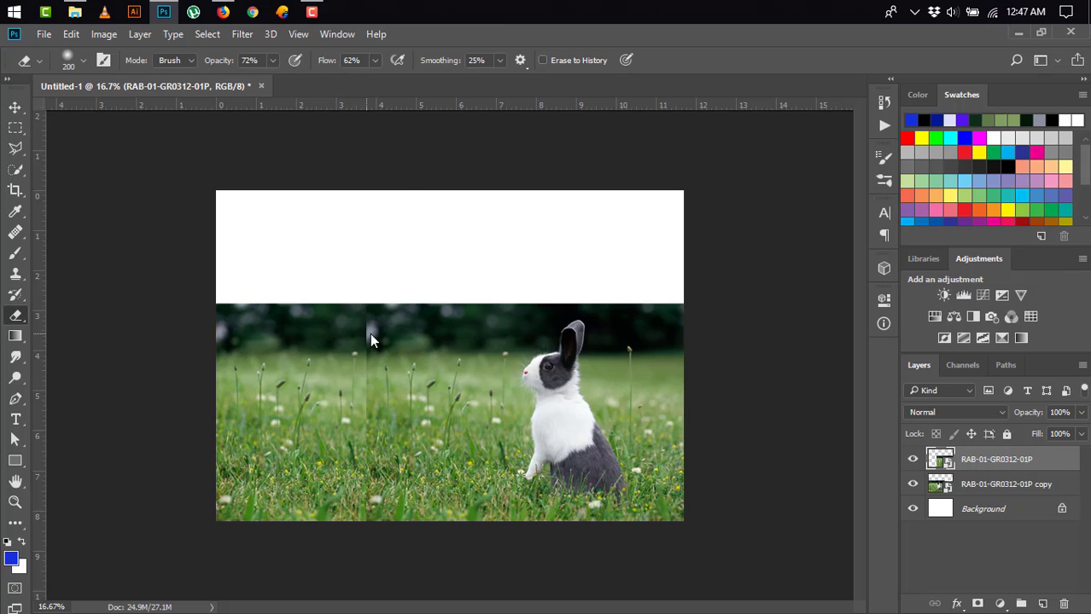
click(370, 339)
click(546, 275)
drag(373, 334, 364, 329)
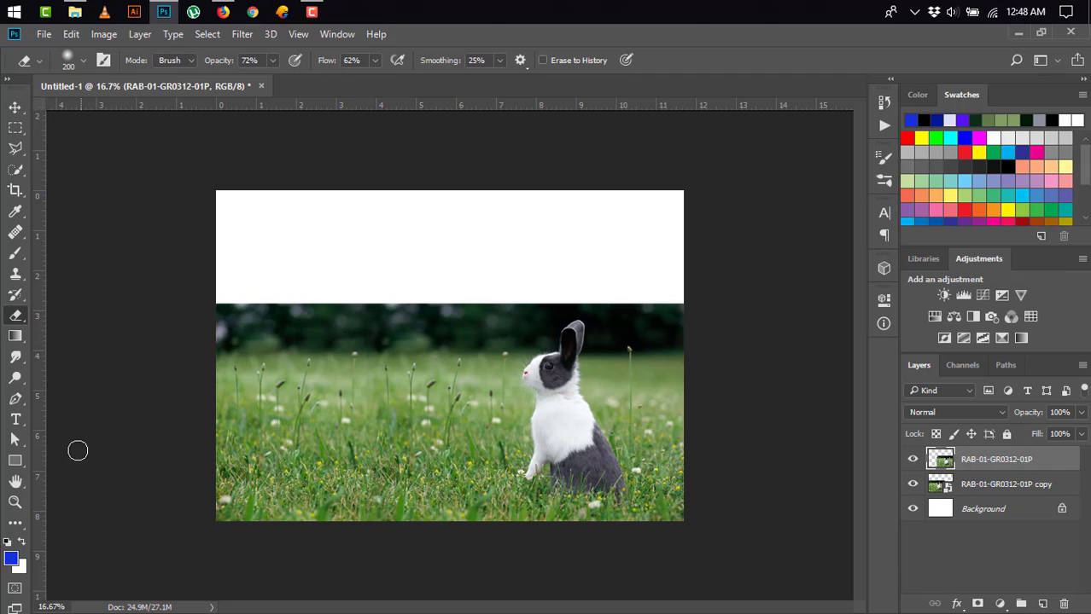
click(15, 108)
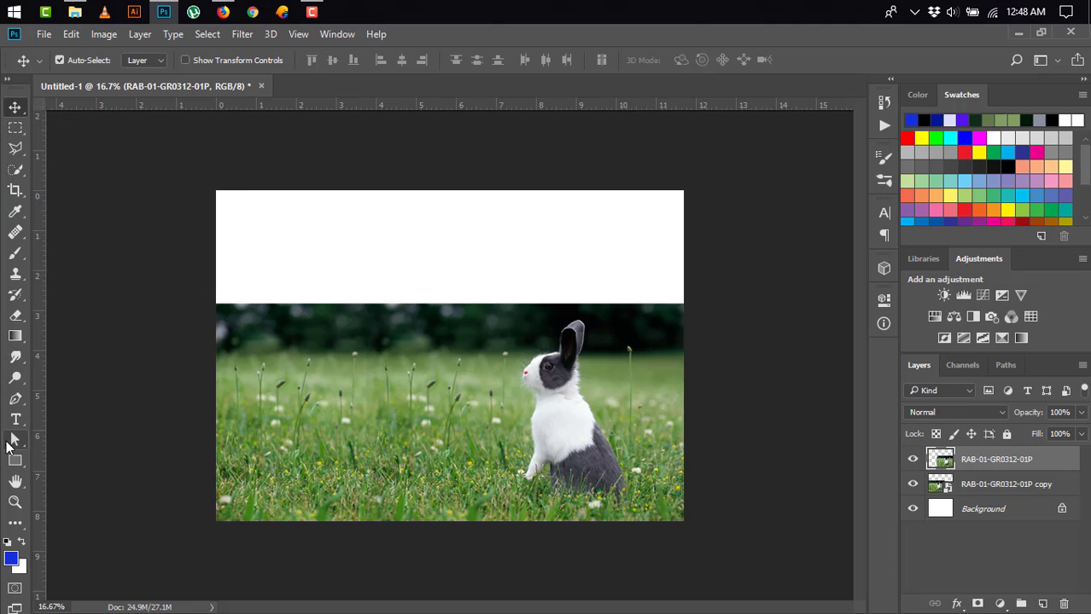
- Place af (3).jpg at the page top and move it beneath the rabbit layers
click(75, 11)
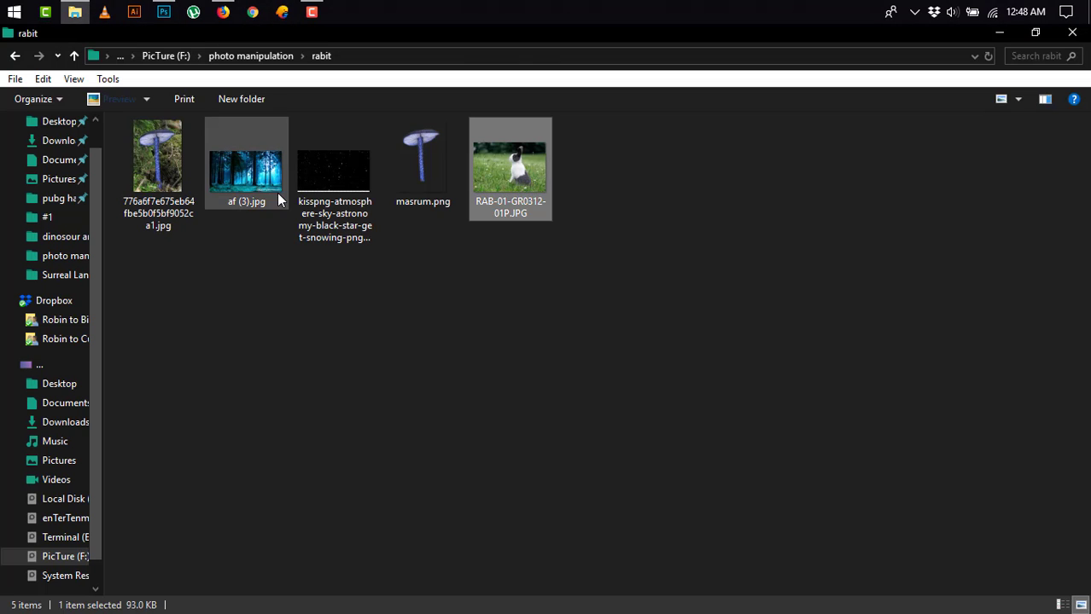
mouse_move(256, 171)
mouse_down()
mouse_move(171, 7)
mouse_move(394, 261)
mouse_up()
mouse_move(480, 331)
mouse_down()
mouse_move(479, 282)
mouse_move(491, 283)
mouse_up()
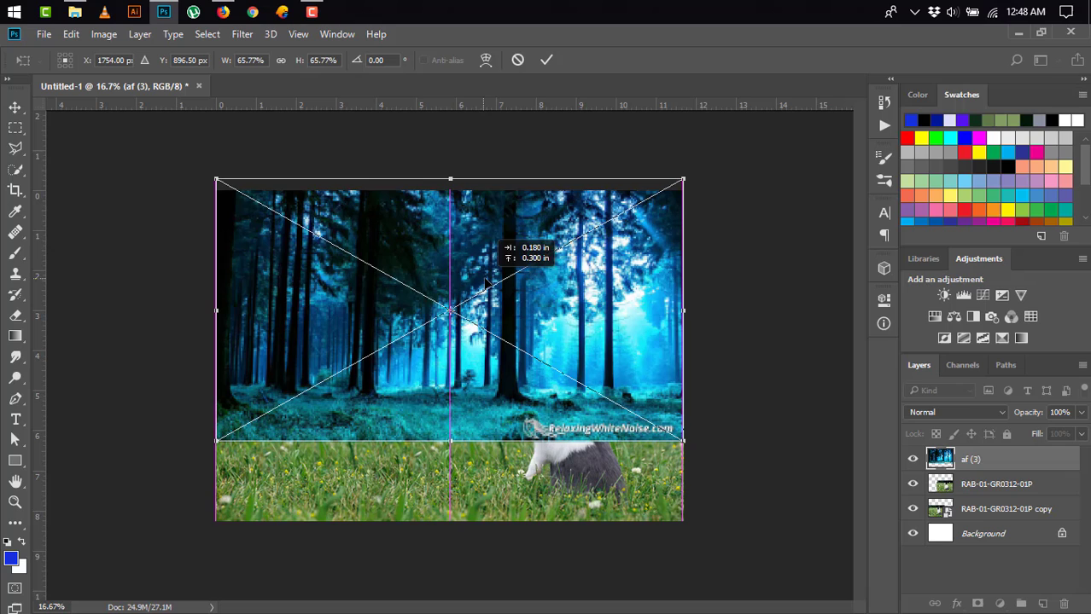
click(546, 60)
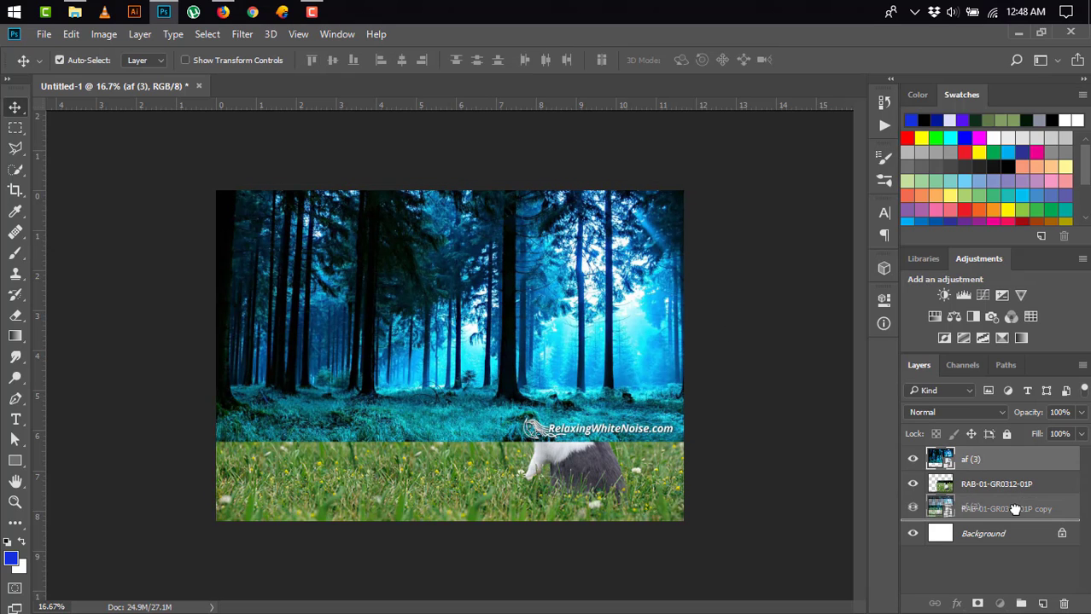
drag(1016, 463, 1010, 519)
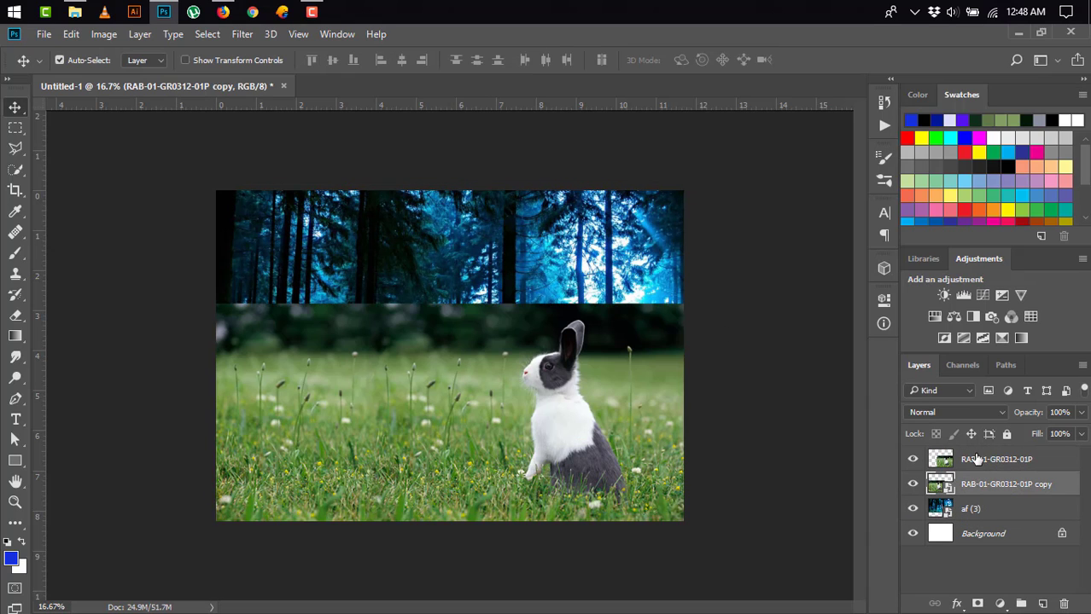
- Merge the two rabbit layers and lower the merged layer's opacity to 86%
ctrl+click(977, 459)
right_click(977, 459)
click(717, 574)
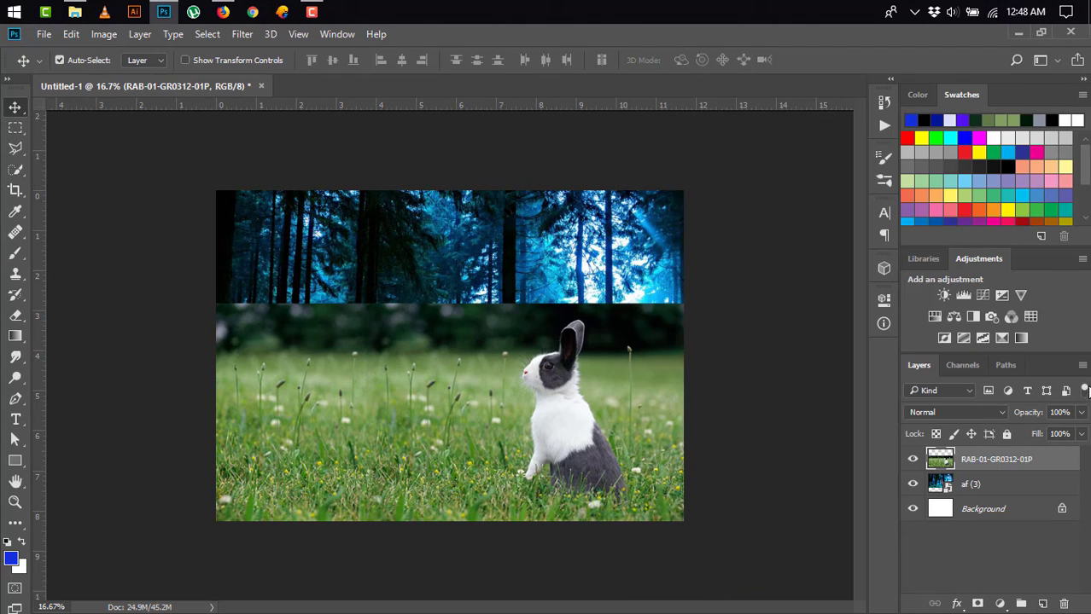
drag(1036, 414, 1028, 414)
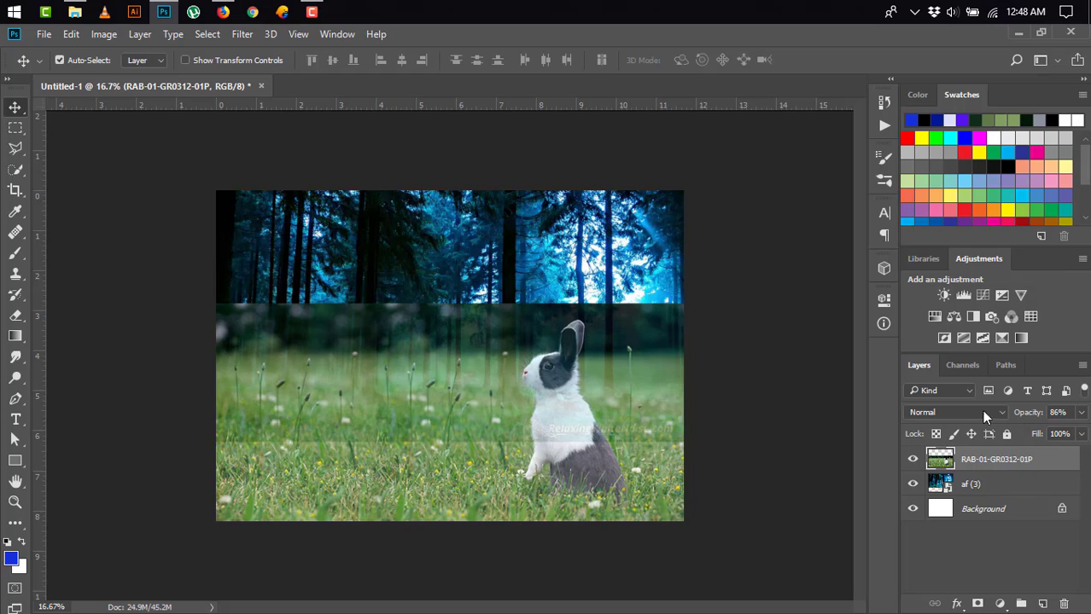
- Erase the left light patch and grass top with a large soft eraser to reveal trees
click(15, 316)
click(174, 318)
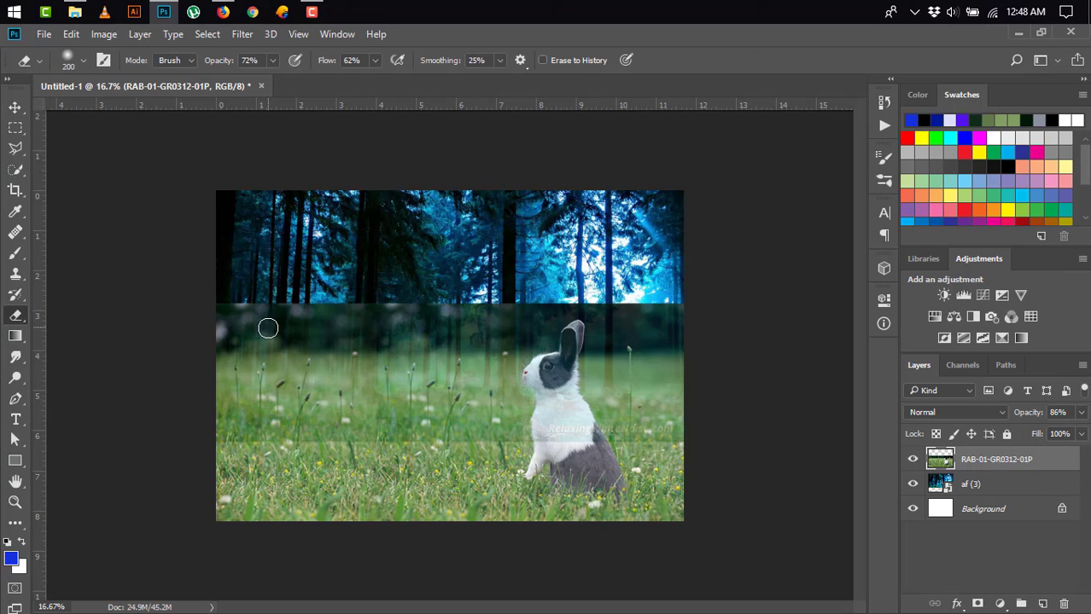
scroll(268, 333, up, 1)
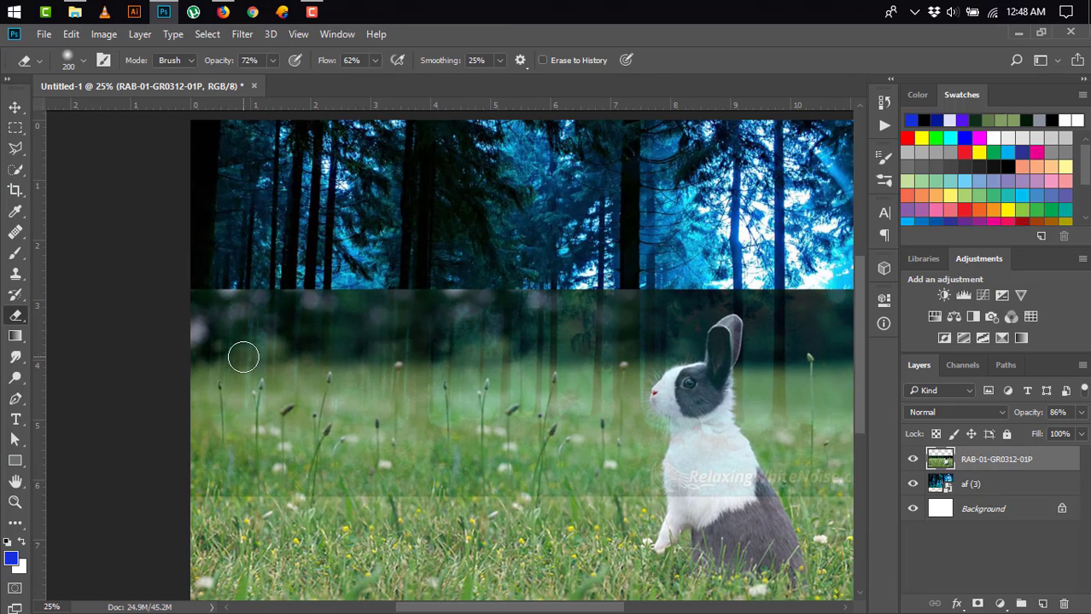
key(bracketright)
key(bracketright)
key(bracketright)
mouse_move(194, 325)
mouse_down()
mouse_move(600, 294)
mouse_move(731, 305)
mouse_move(820, 285)
mouse_move(802, 318)
mouse_move(851, 317)
mouse_move(859, 378)
mouse_up()
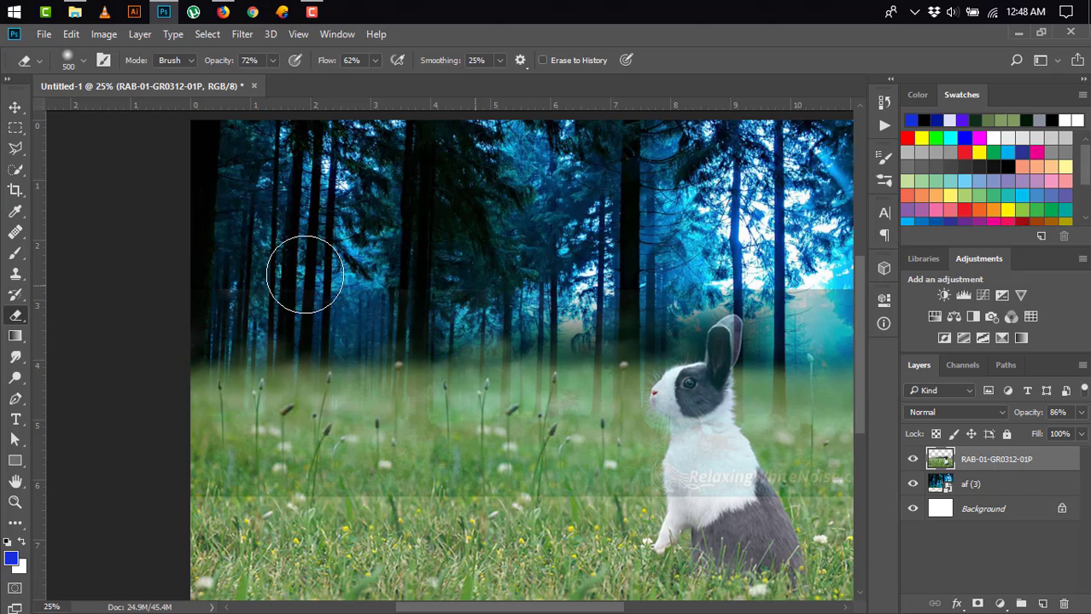
mouse_move(305, 275)
mouse_down()
mouse_move(499, 328)
mouse_move(457, 334)
mouse_move(627, 316)
mouse_move(288, 319)
mouse_move(242, 309)
mouse_up()
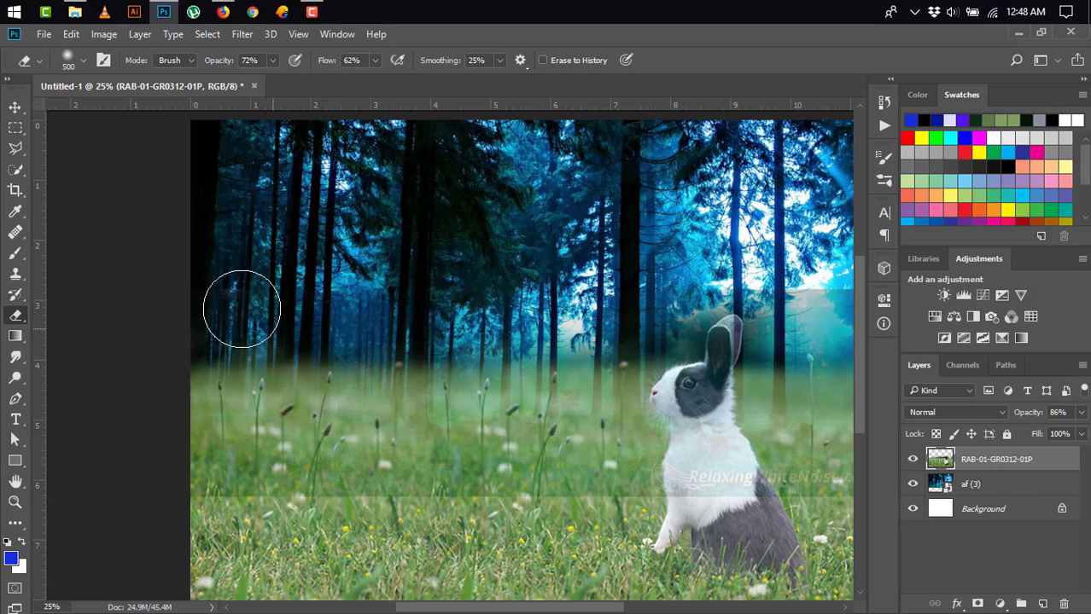
- Try a blue-purple haze stroke across the right forest, then undo it
key(b)
drag(526, 377, 332, 387)
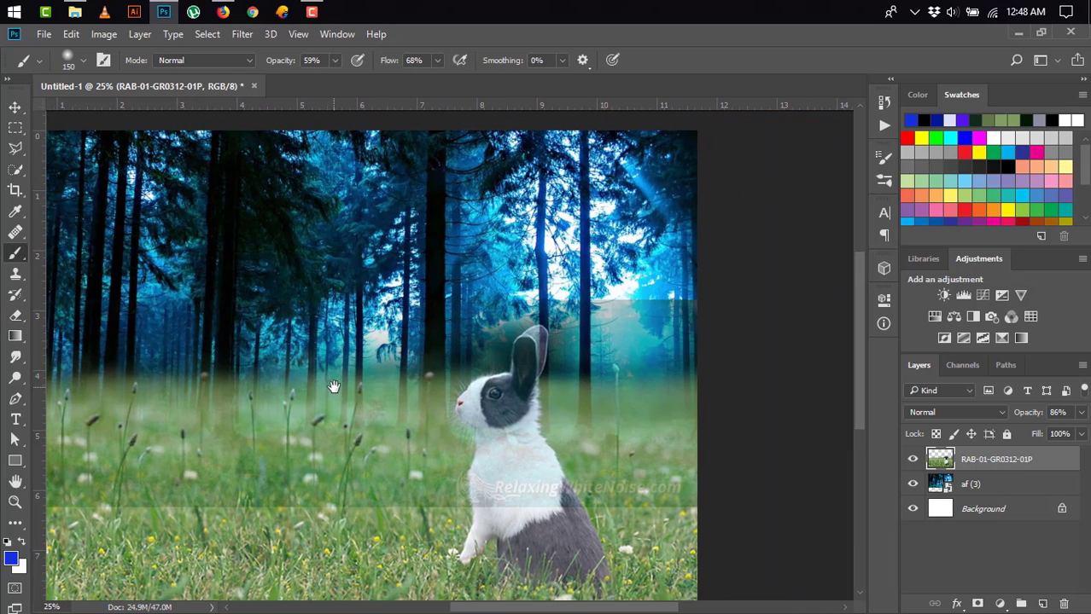
mouse_move(601, 298)
mouse_down()
mouse_move(636, 297)
mouse_move(644, 317)
mouse_up()
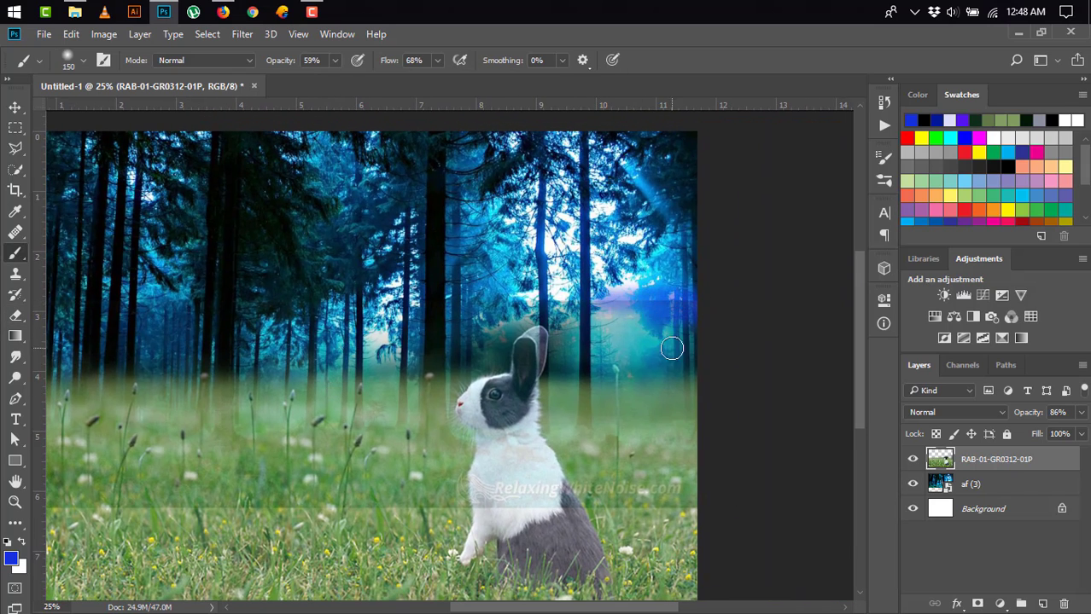
key(ctrl+z)
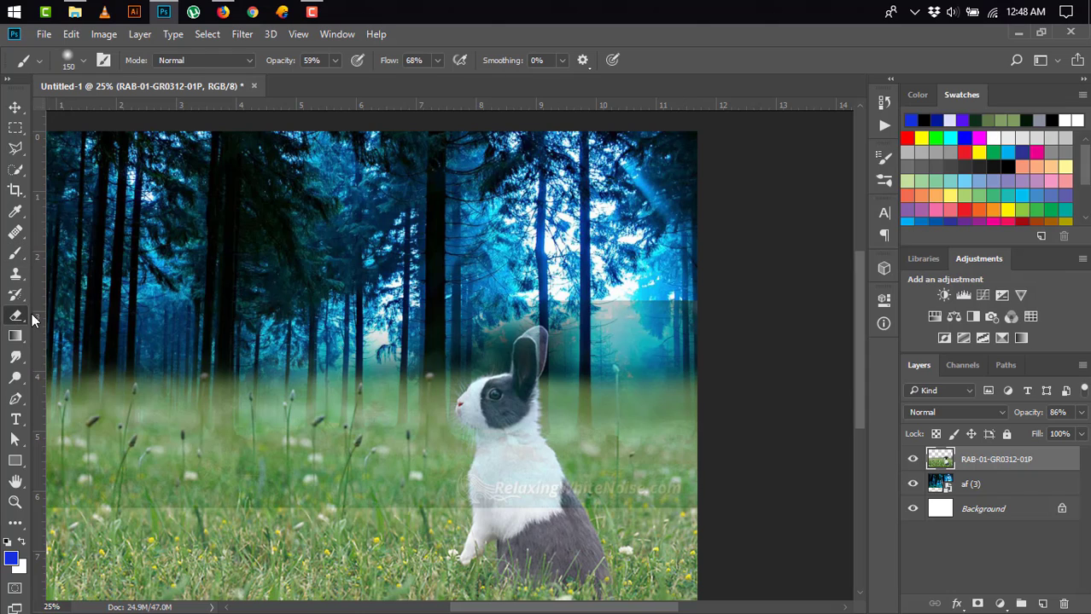
- Soften the upper-right edge and clean around the rabbit's ear with a 175–200 eraser
click(16, 316)
mouse_move(603, 296)
mouse_down()
mouse_move(730, 340)
mouse_move(606, 305)
mouse_move(606, 331)
mouse_up()
key(bracketleft)
key(bracketleft)
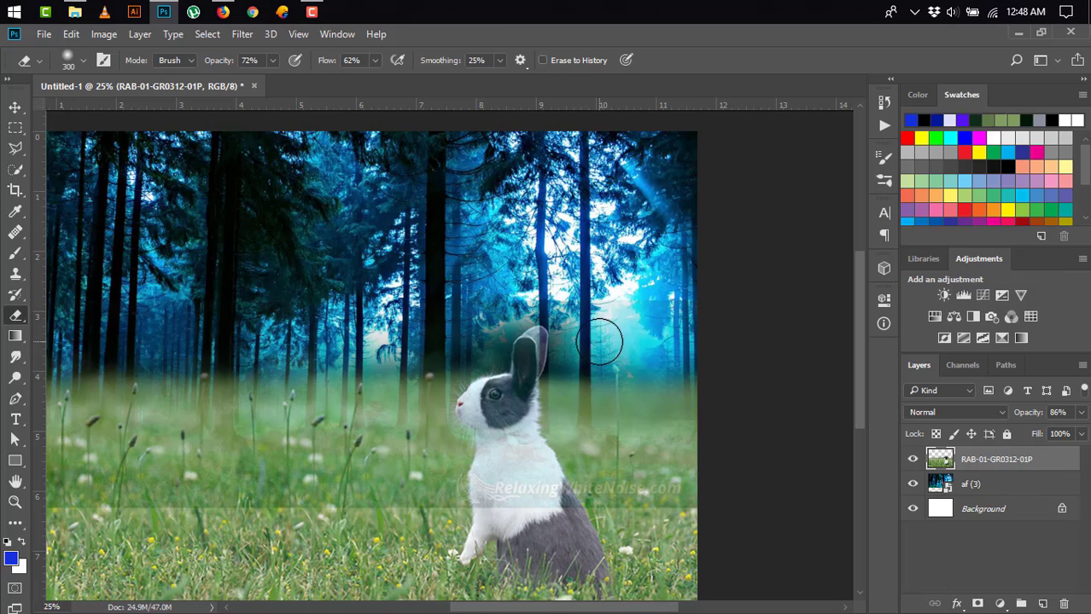
key(bracketleft)
key(bracketleft)
key(bracketleft)
key(bracketleft)
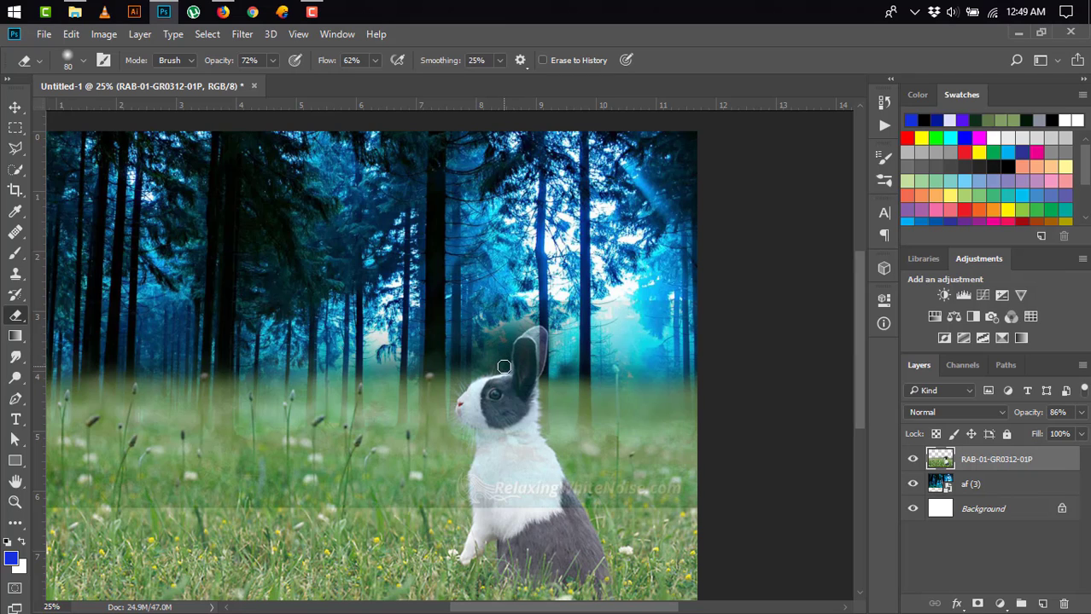
drag(516, 329, 573, 317)
mouse_move(504, 330)
mouse_down()
mouse_move(495, 354)
mouse_move(465, 361)
mouse_move(469, 348)
mouse_up()
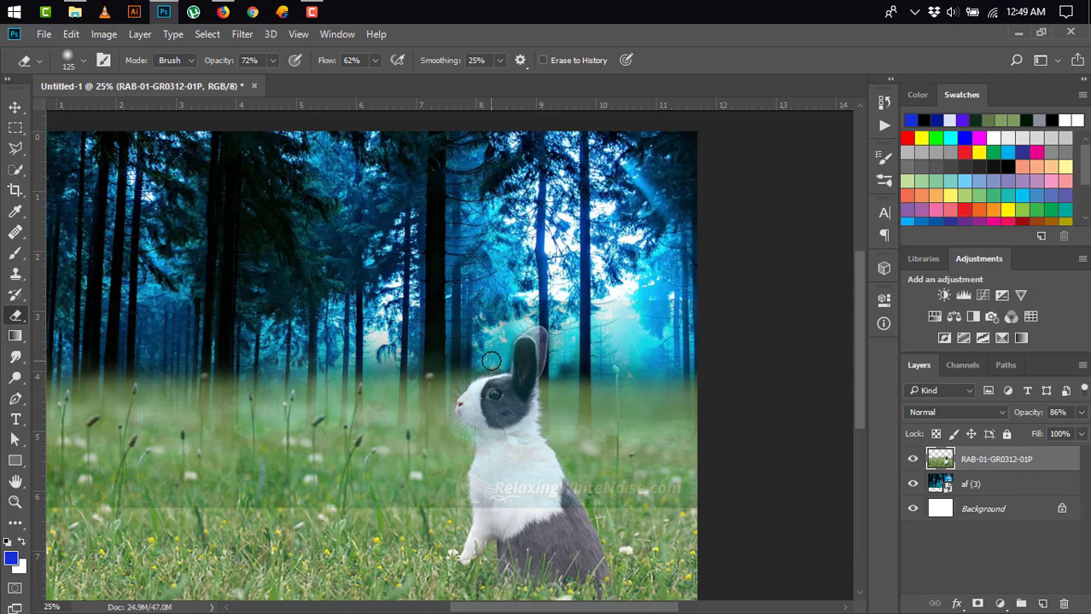
key(bracketright)
key(bracketright)
key(bracketright)
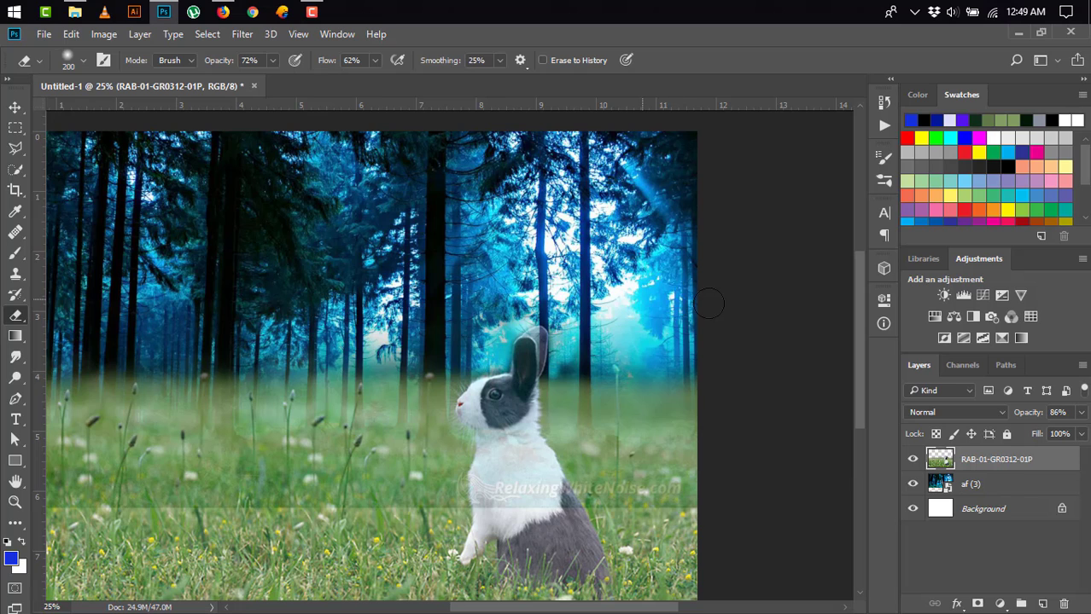
scroll(427, 308, left, 5)
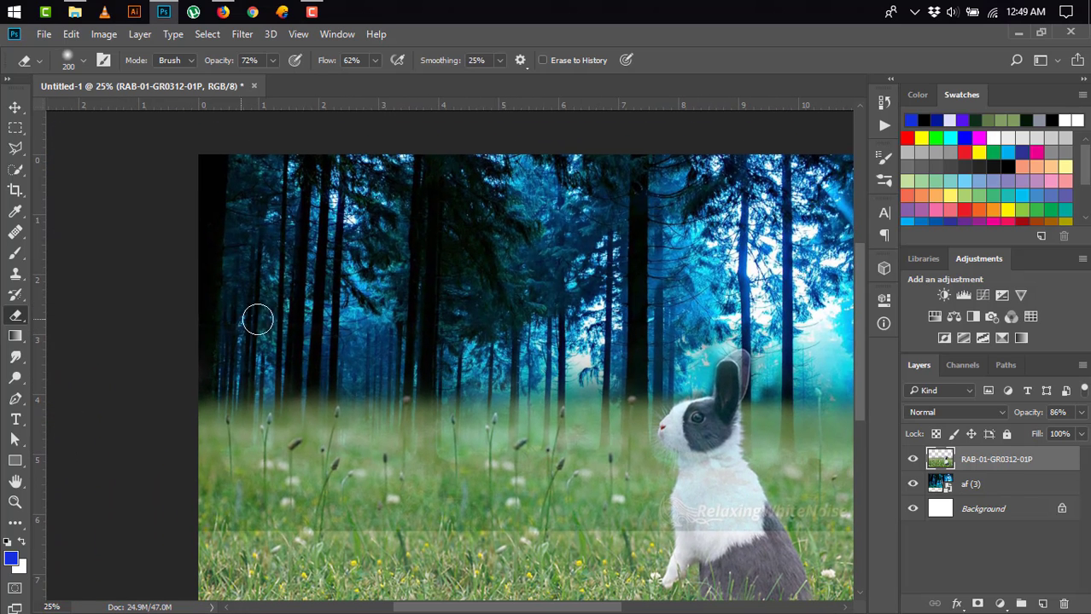
click(15, 108)
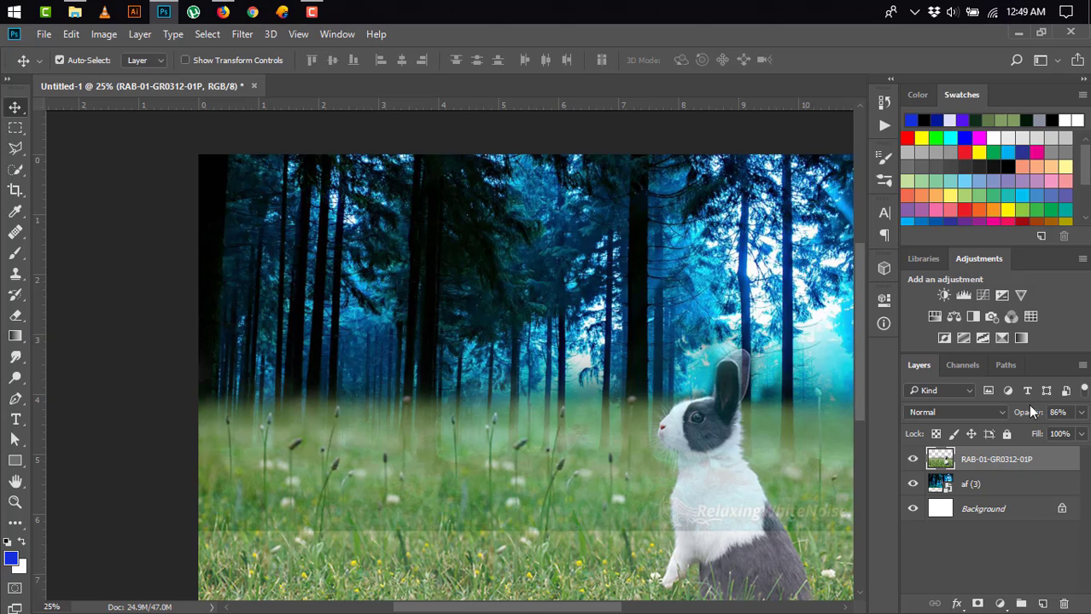
- Restore the rabbit layer to 100% opacity and add a Hue/Saturation adjustment masked to it
drag(1024, 414, 1058, 414)
drag(663, 444, 533, 456)
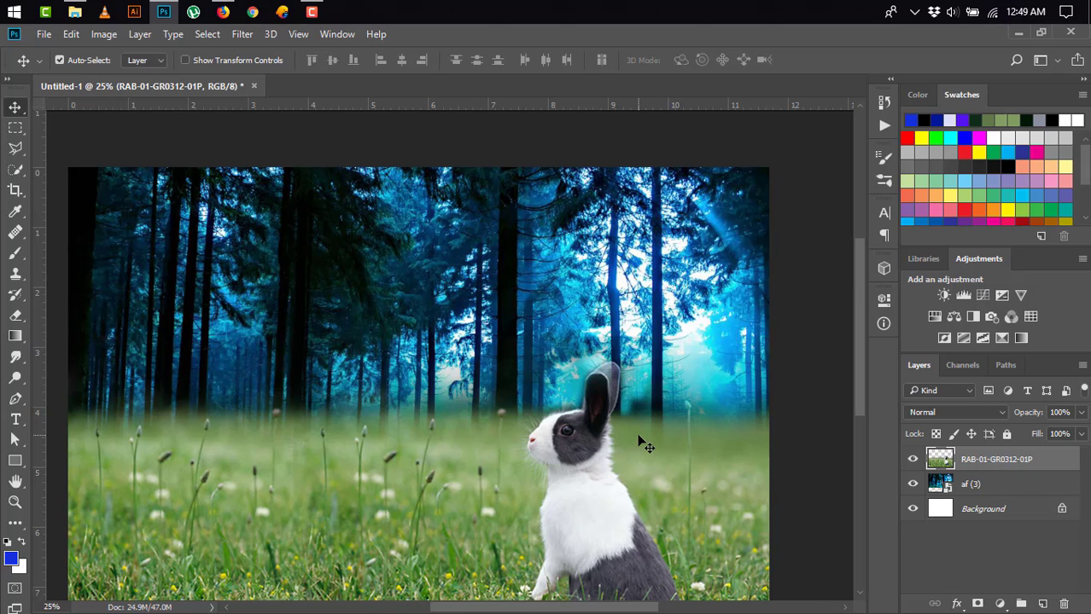
key(ctrl+minus)
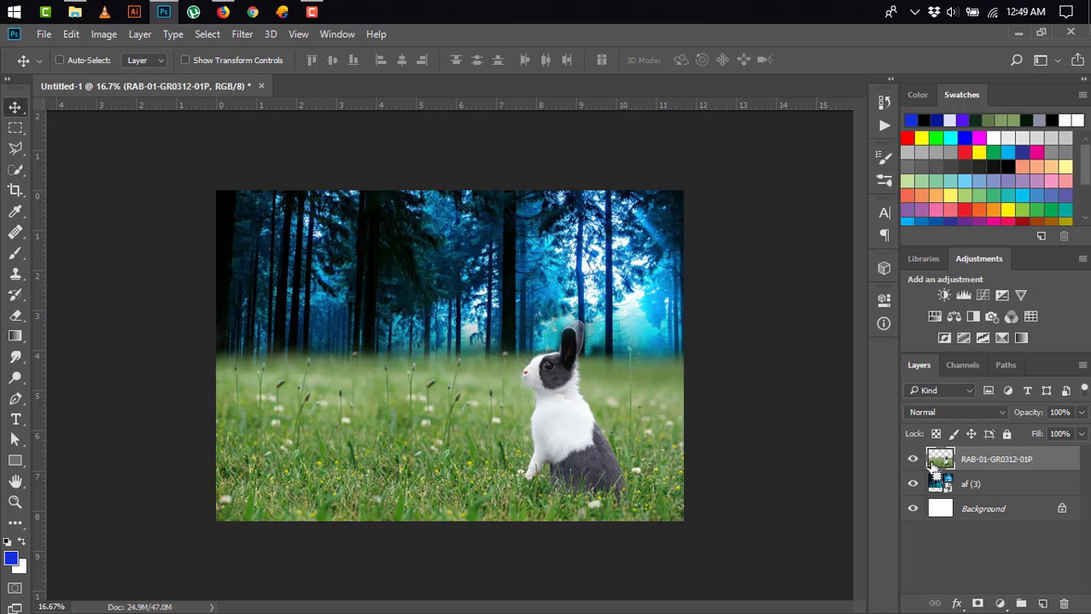
ctrl+click(939, 461)
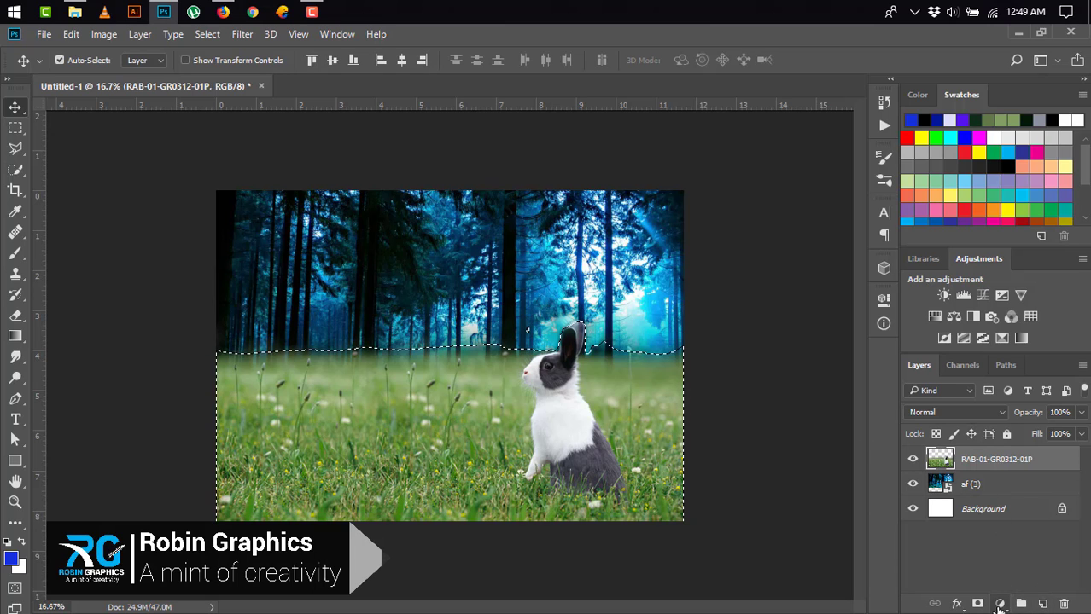
click(1000, 604)
click(960, 412)
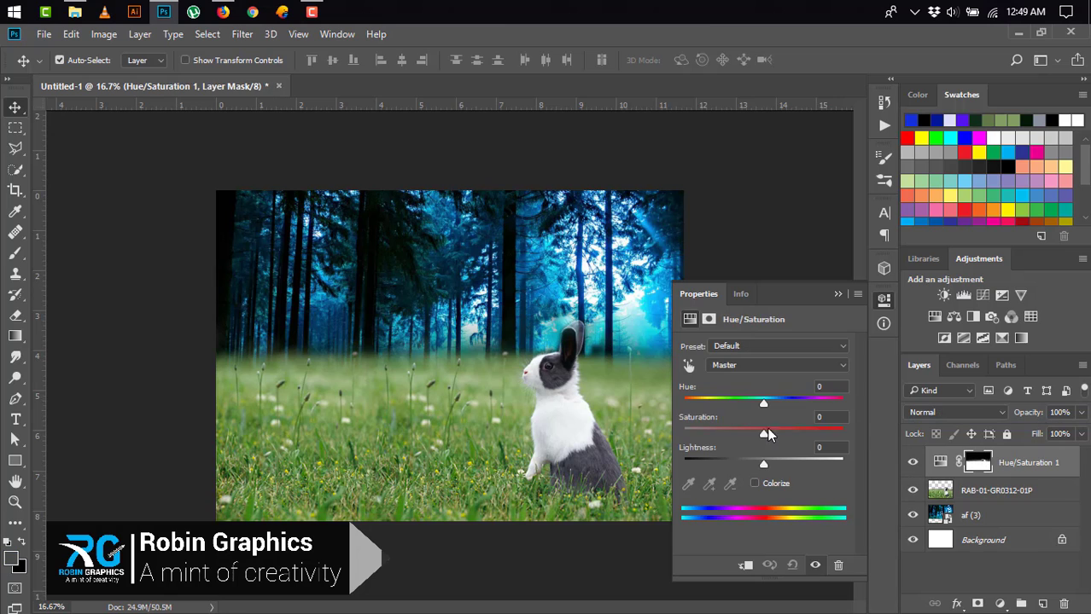
- Tint the grass blue-teal with Hue +101, Saturation -43, Lightness -10
mouse_move(763, 404)
mouse_down()
mouse_move(829, 400)
mouse_move(781, 401)
mouse_move(802, 402)
mouse_up()
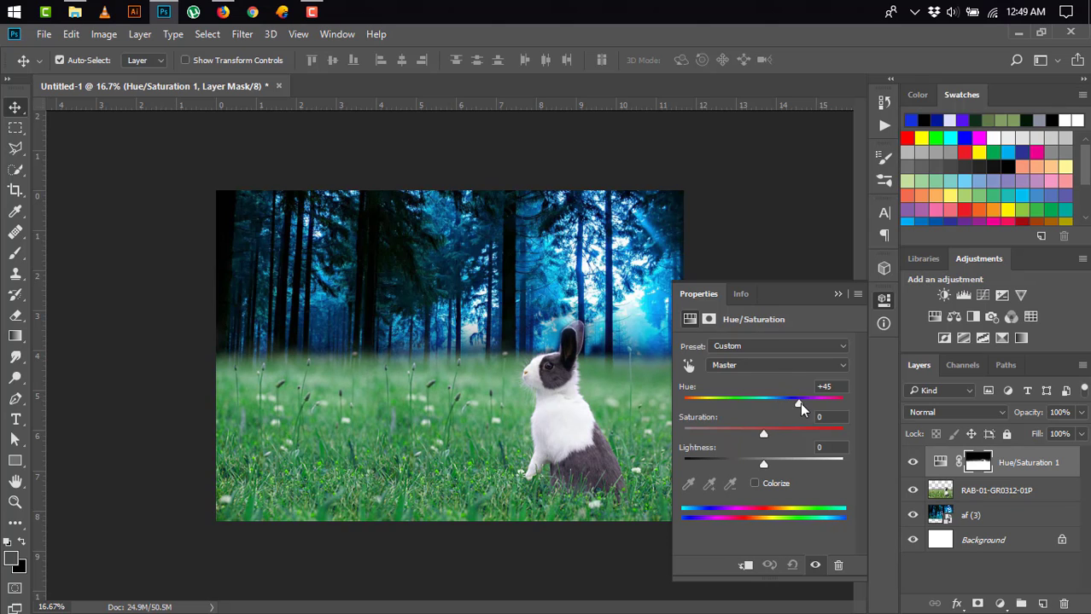
drag(763, 434, 726, 434)
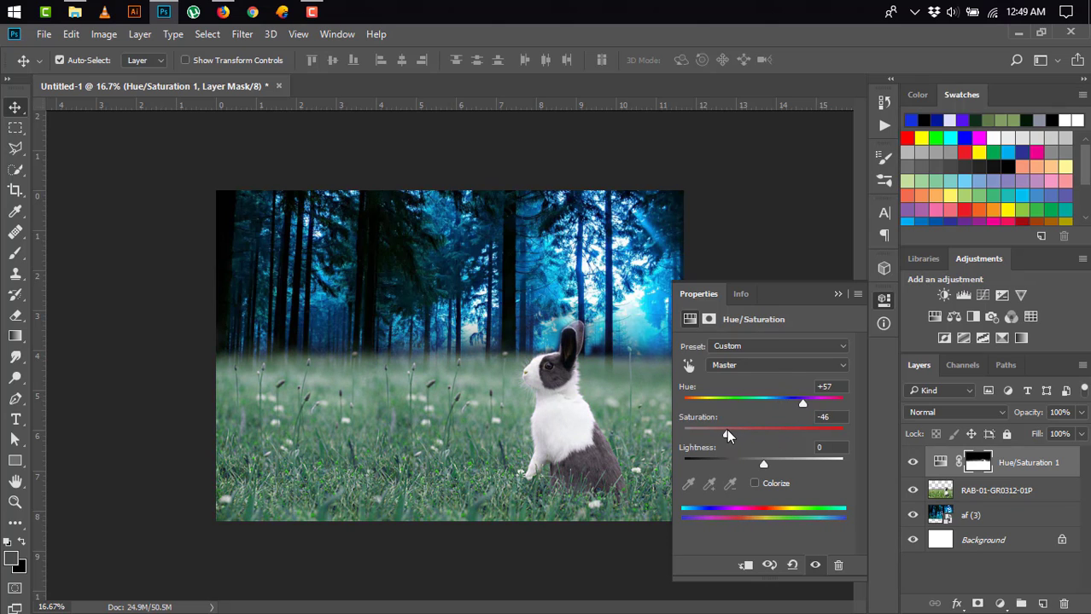
mouse_move(802, 408)
mouse_down()
mouse_move(790, 408)
mouse_move(820, 412)
mouse_up()
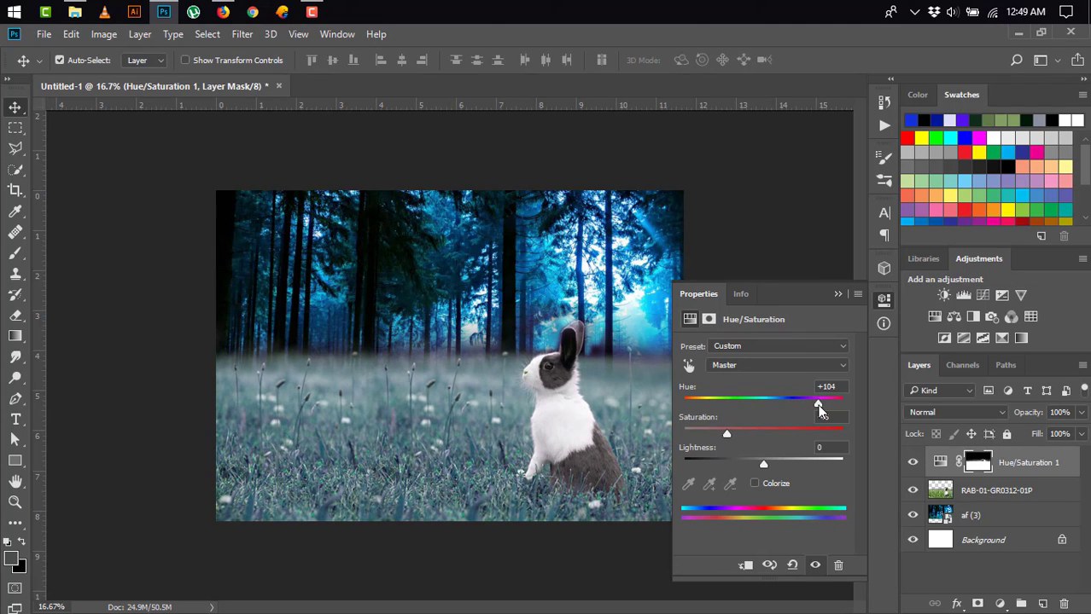
drag(728, 435, 729, 433)
drag(765, 460, 760, 463)
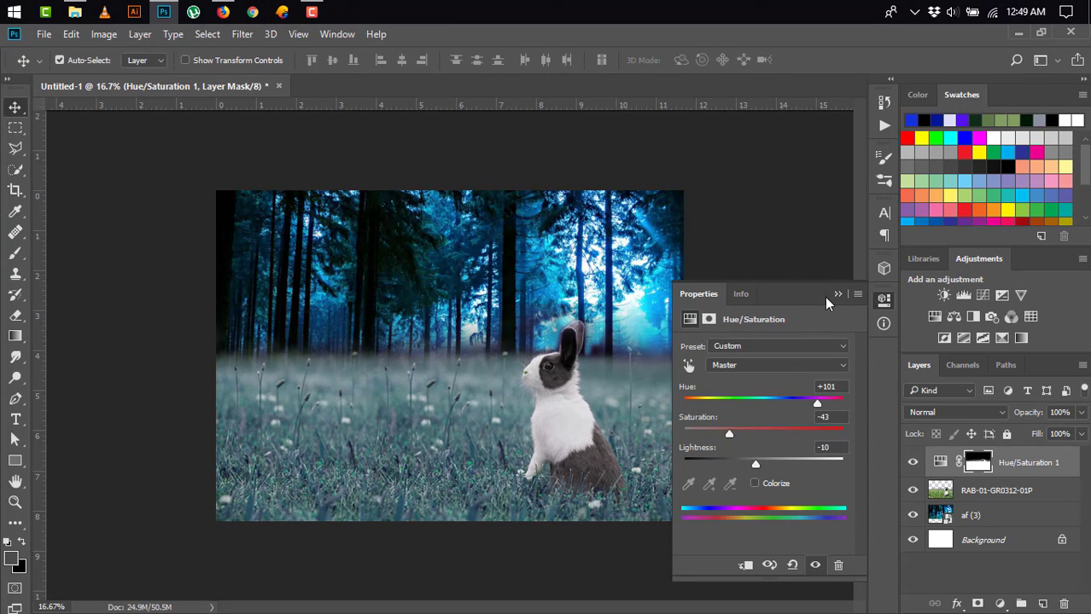
click(837, 293)
click(985, 495)
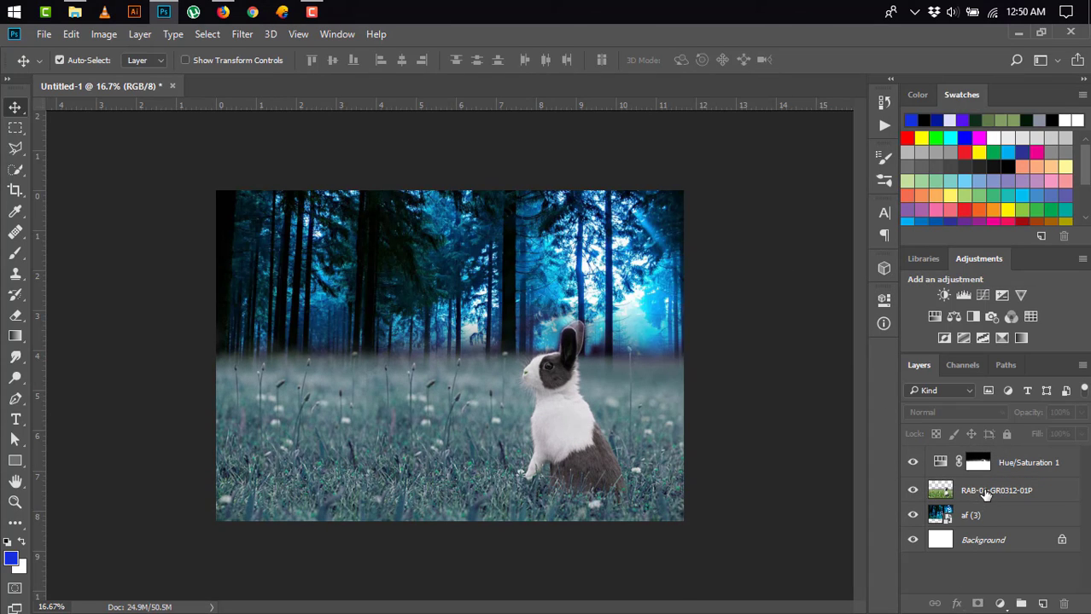
- Add a grass-masked Color Balance with midtones Cyan-Red -46, Magenta-Green +10, Yellow-Blue +54
ctrl+click(939, 489)
click(999, 604)
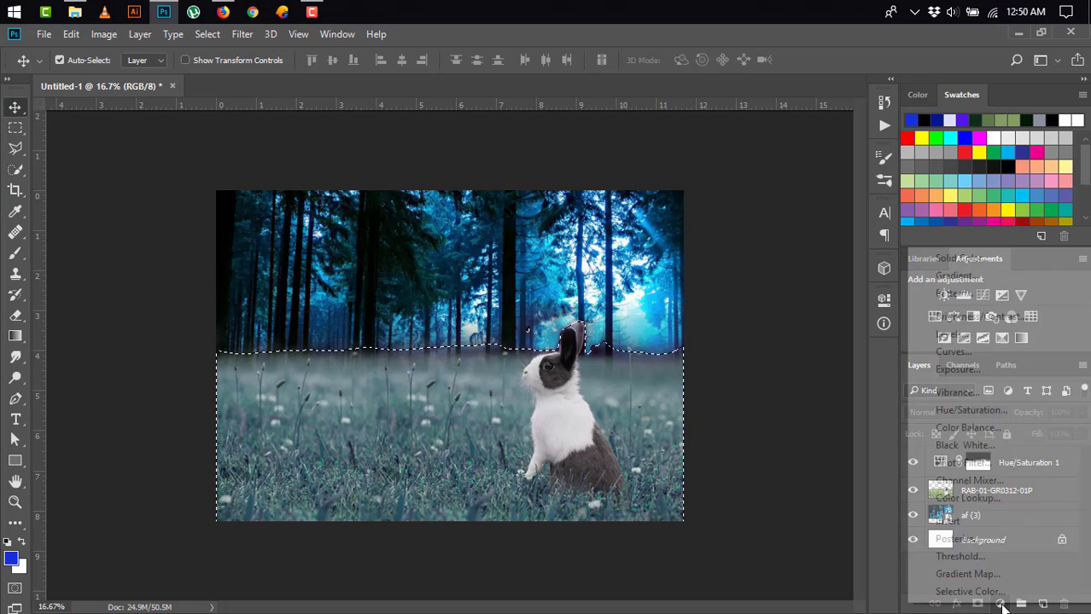
click(968, 428)
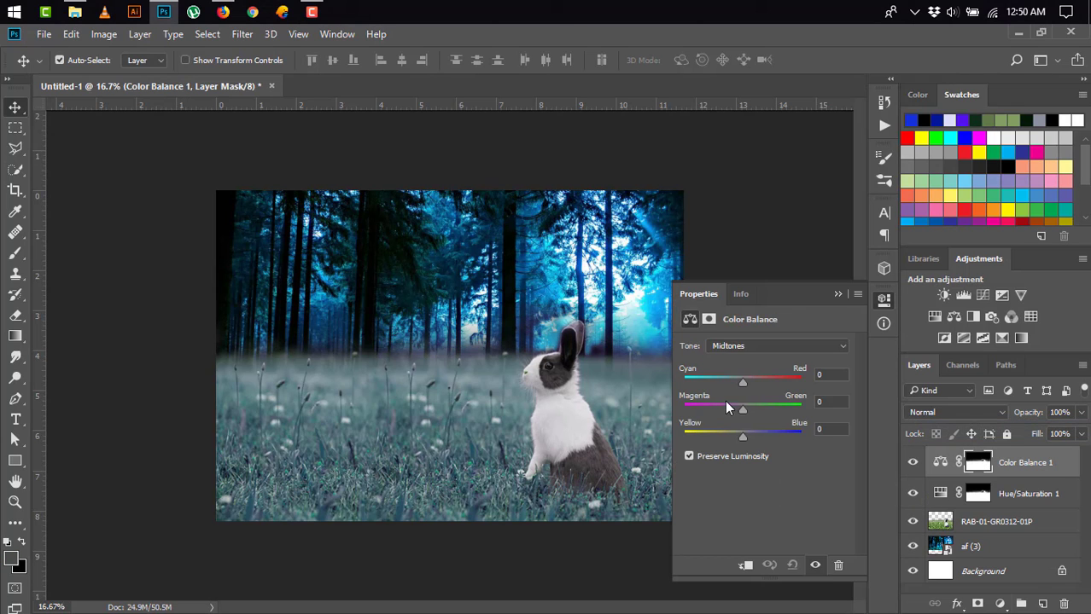
drag(744, 437, 774, 433)
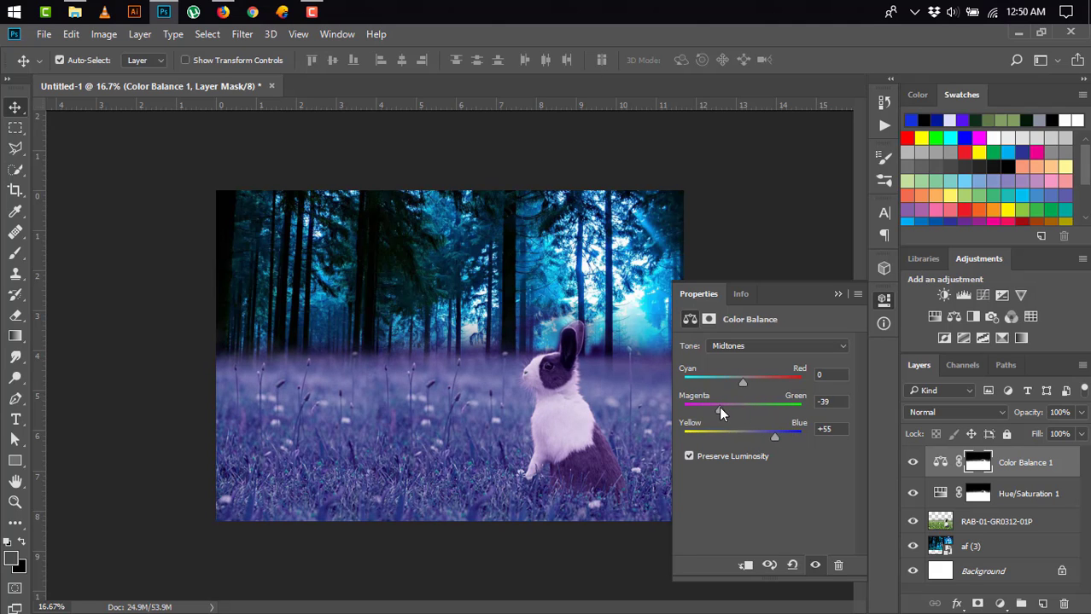
mouse_move(719, 408)
mouse_down()
mouse_move(748, 408)
mouse_move(719, 381)
mouse_up()
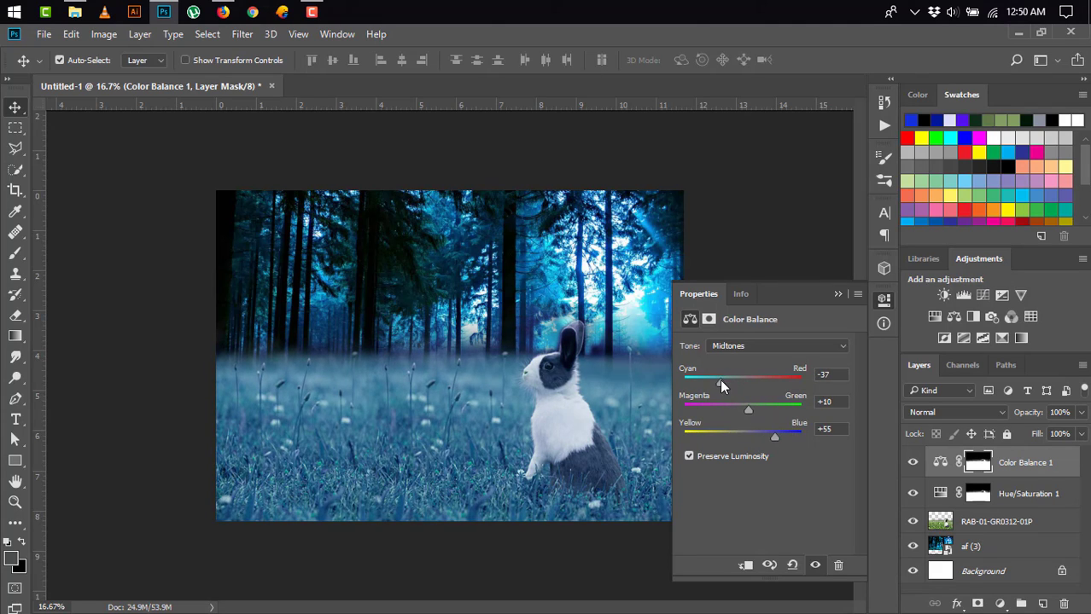
drag(774, 438, 771, 439)
click(837, 293)
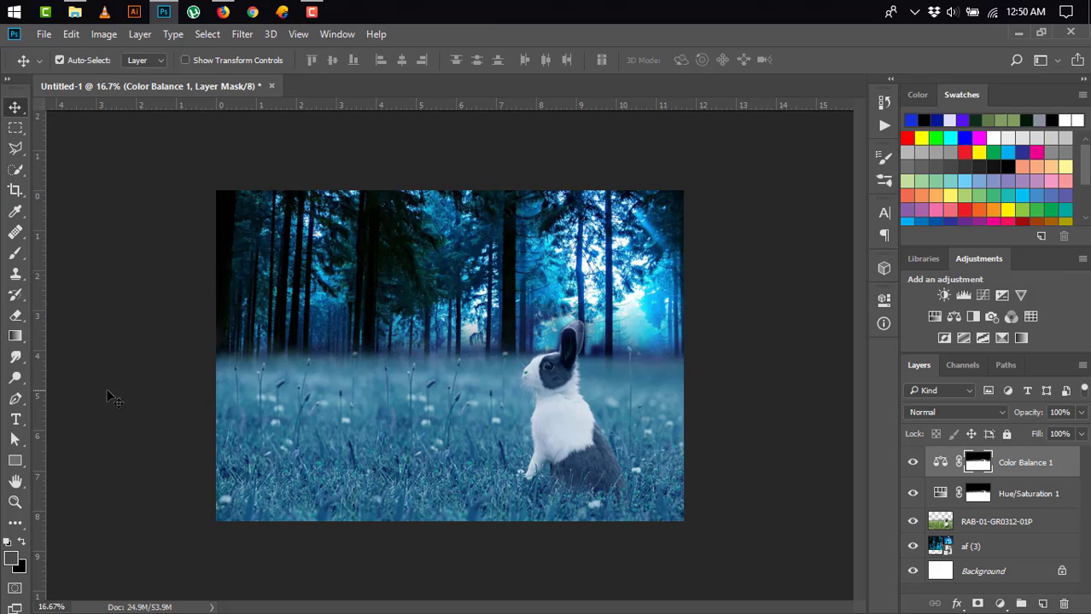
- Select the regular Brush Tool and set a light purple foreground colour
click(15, 252)
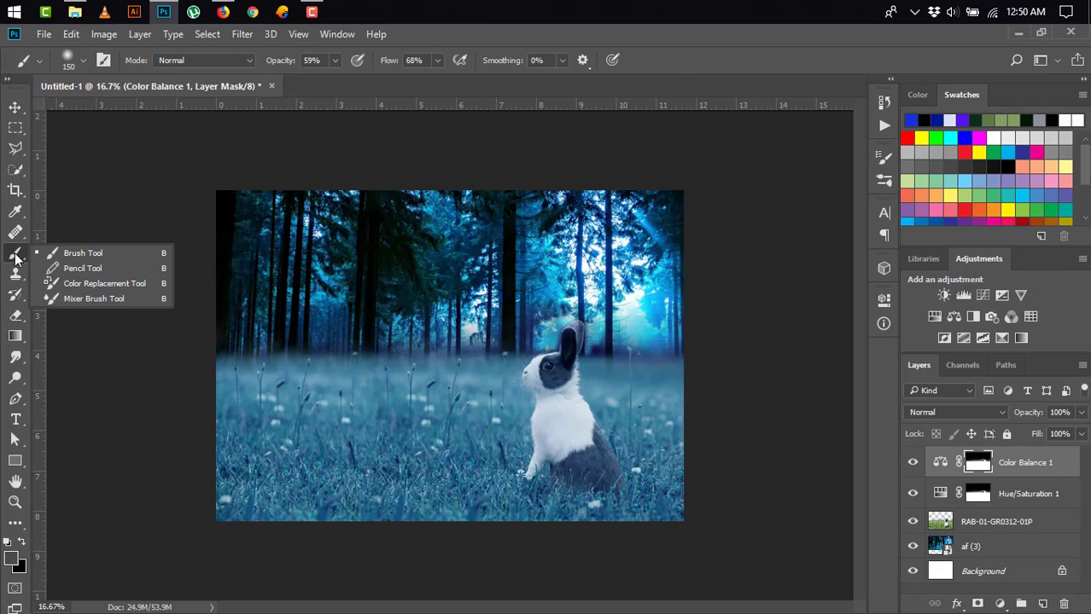
click(70, 253)
click(18, 556)
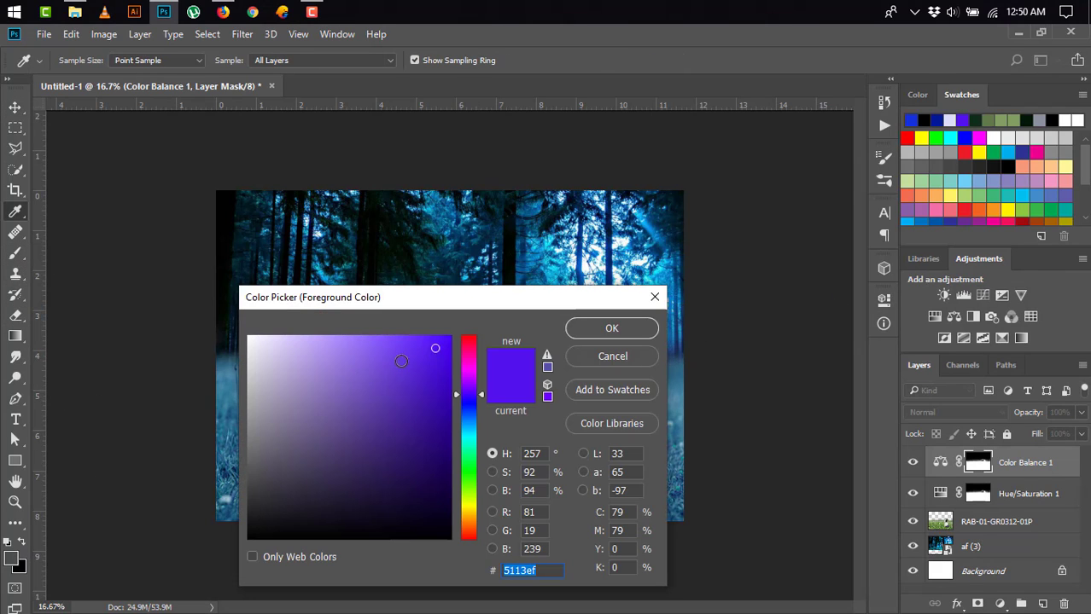
click(471, 395)
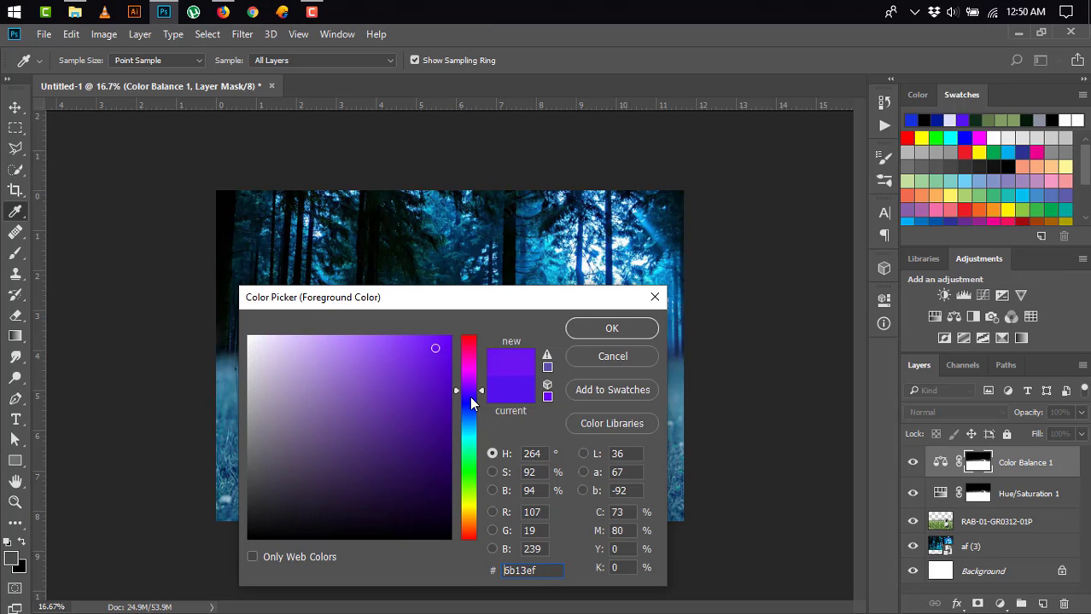
drag(471, 398, 471, 404)
drag(388, 343, 394, 372)
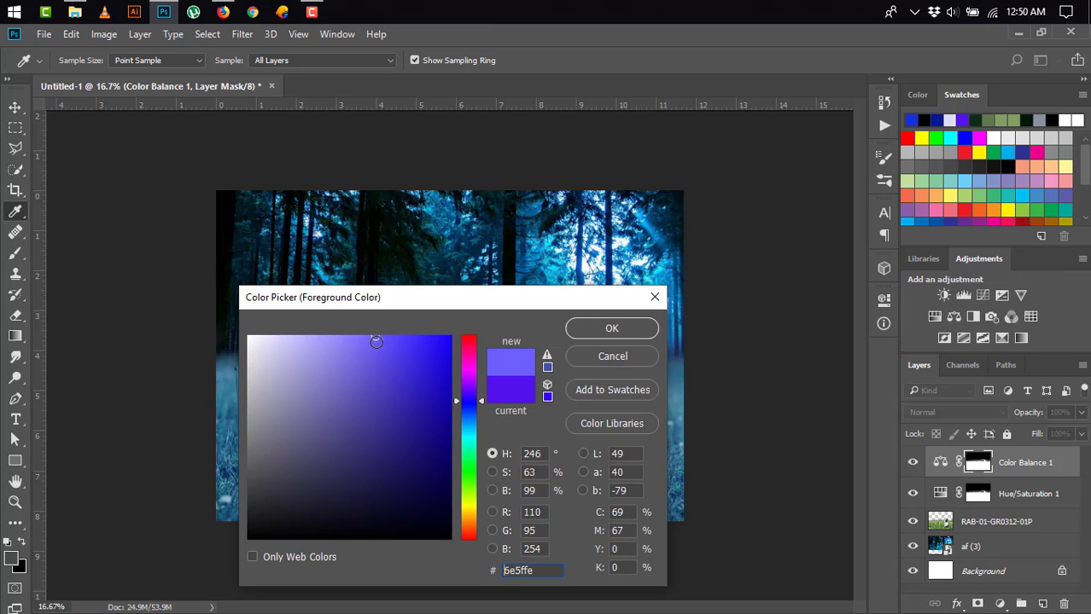
click(597, 328)
key(b)
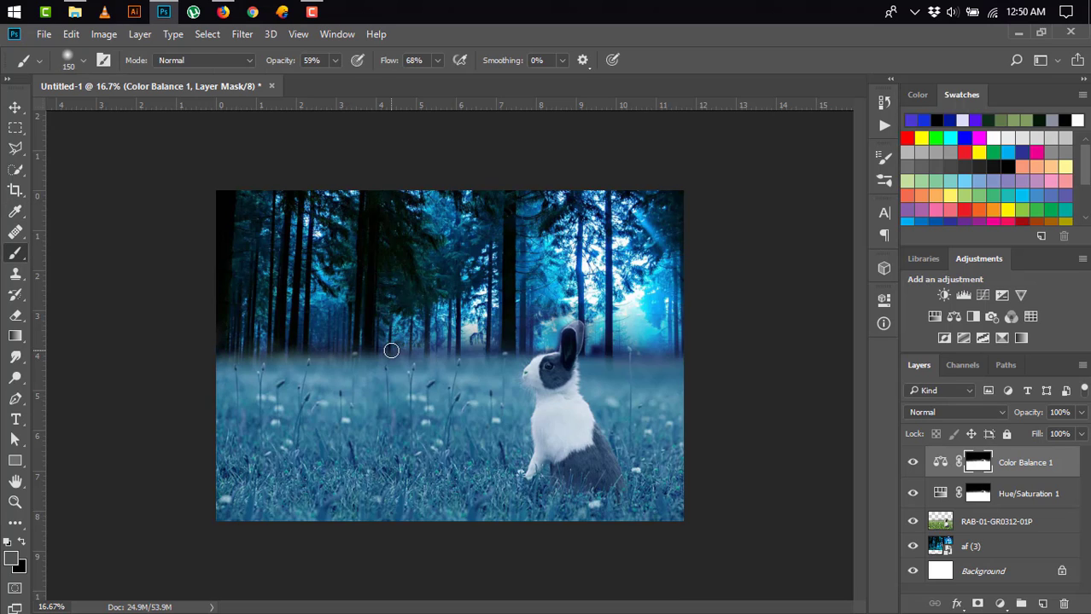
- Add a new Layer 1 and set the brush to size 400 at 36% opacity and flow
click(1042, 603)
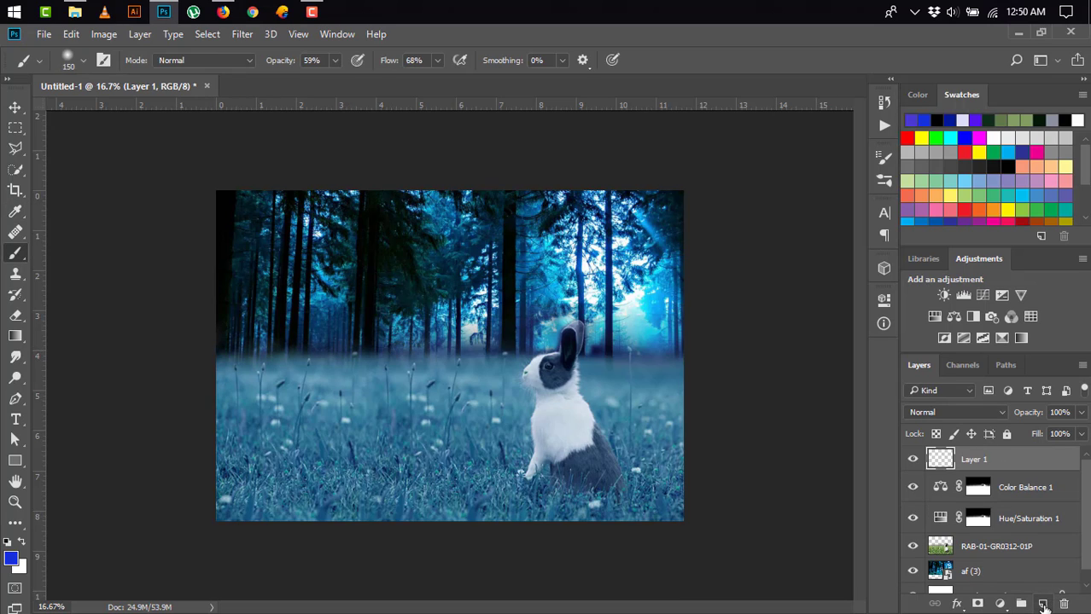
drag(230, 356, 306, 352)
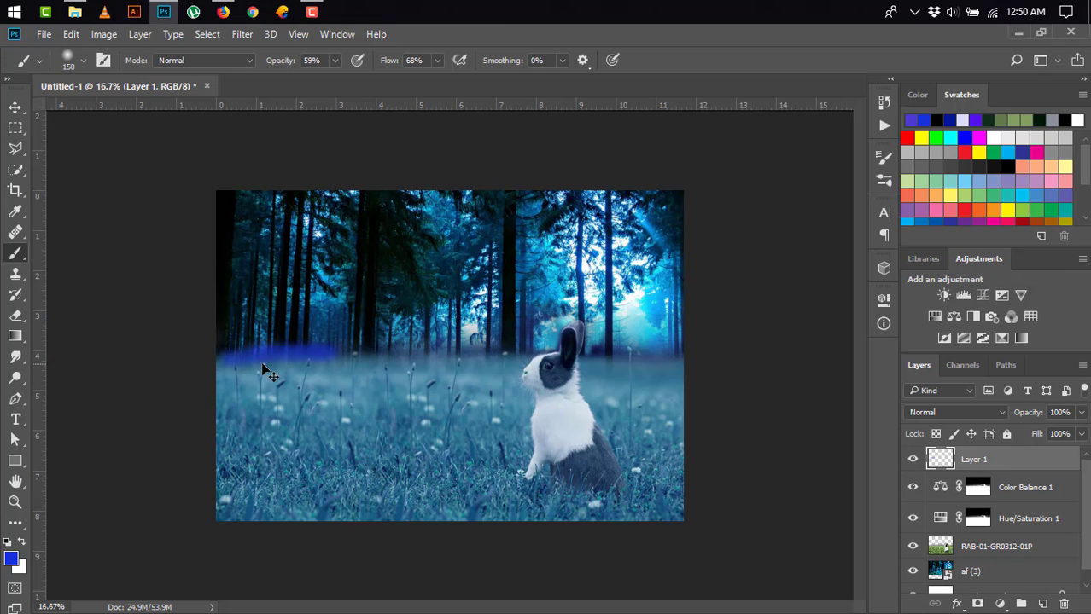
key(ctrl+z)
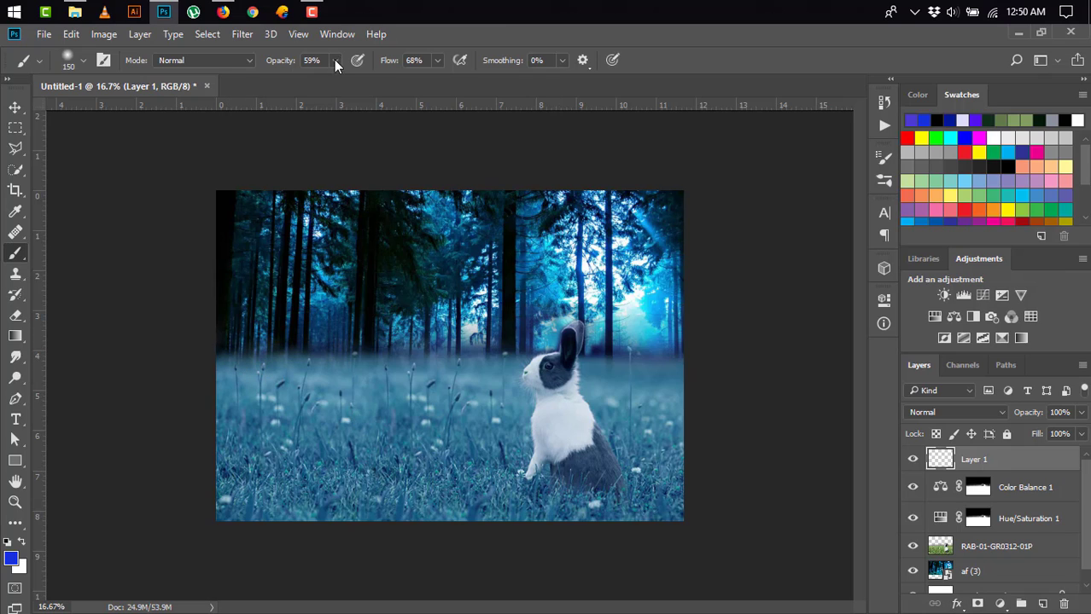
drag(335, 60, 325, 79)
drag(438, 60, 419, 80)
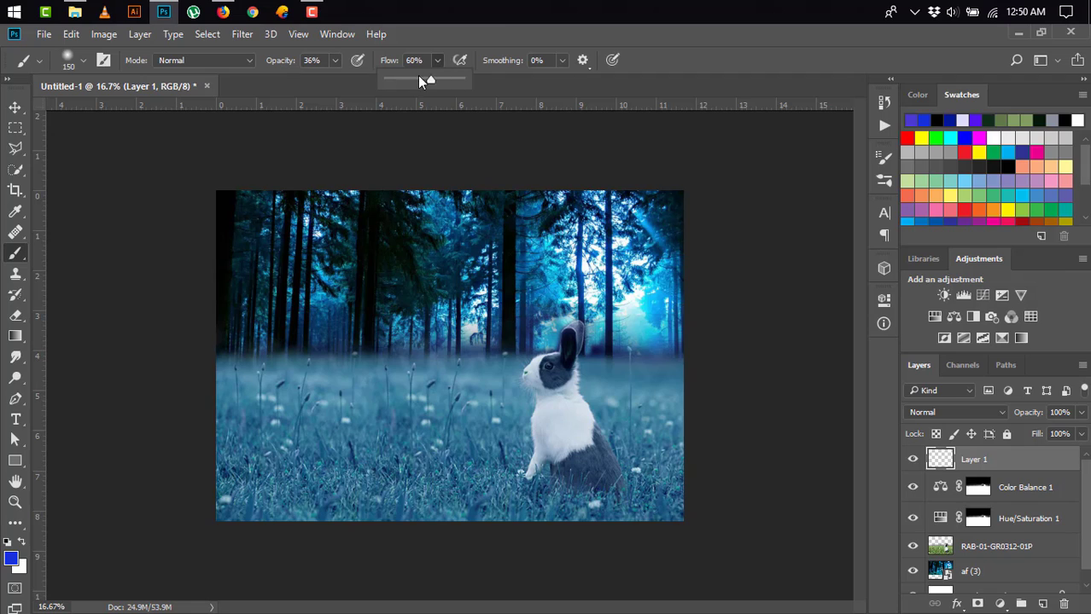
key(])
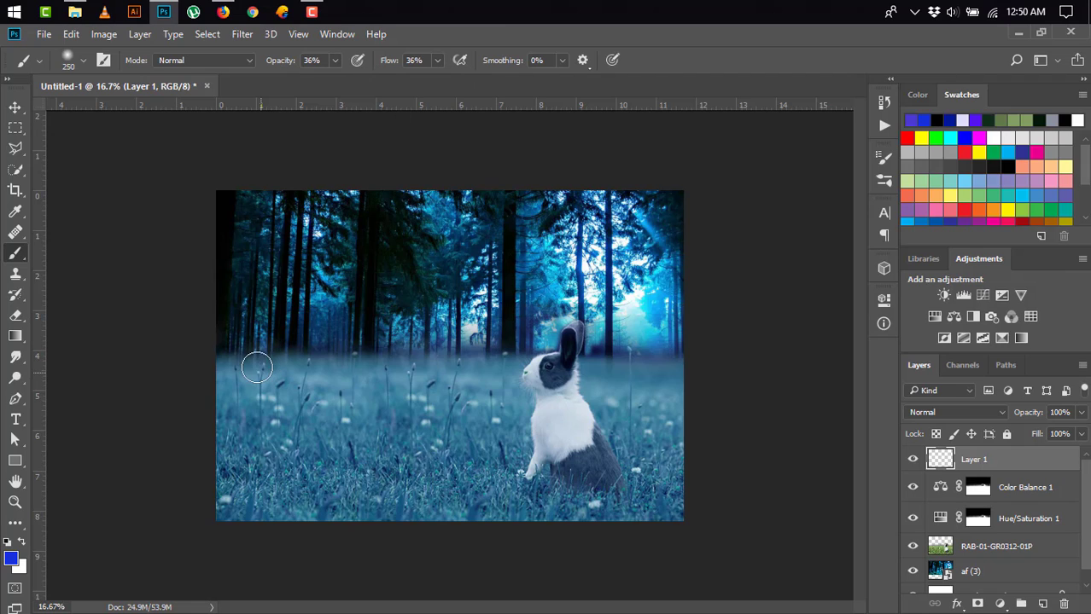
key(])
key(])
drag(226, 346, 243, 344)
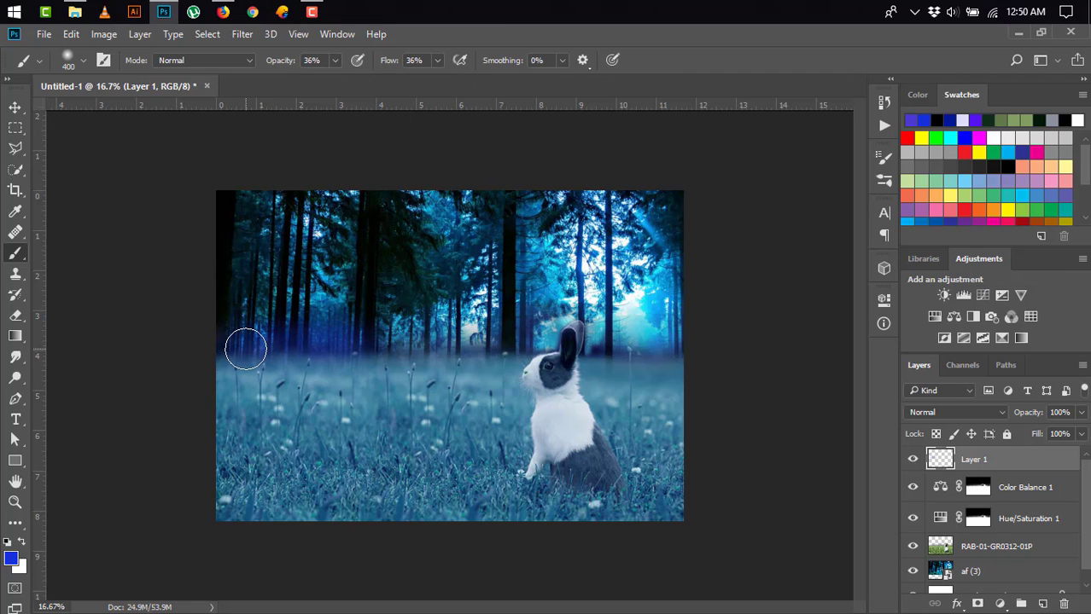
key(ctrl+z)
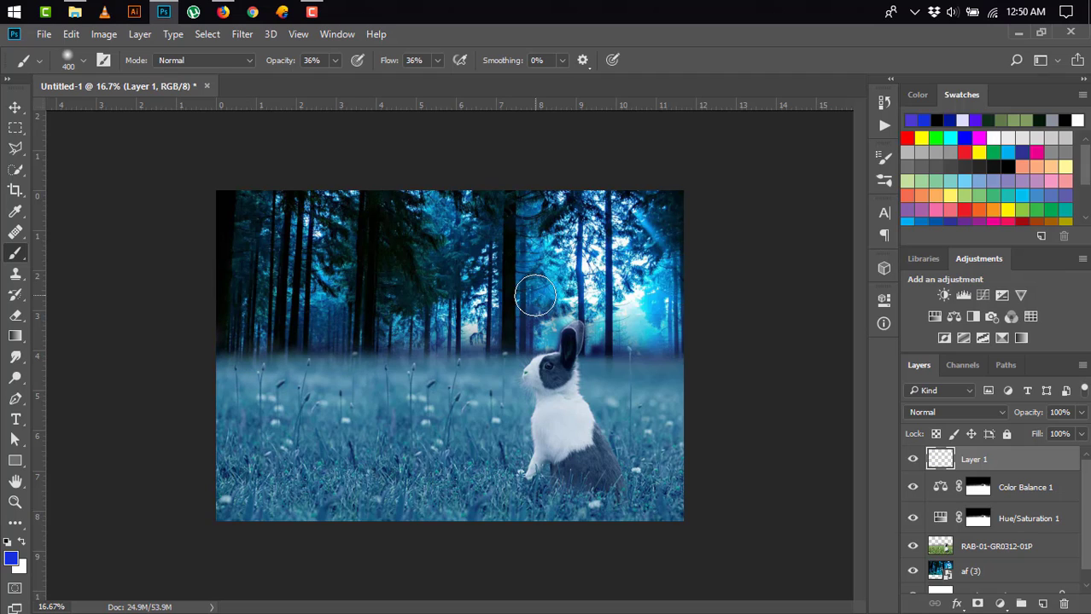
- Sample a light teal from the mist, test haze strokes over the forest, then undo them
key(i)
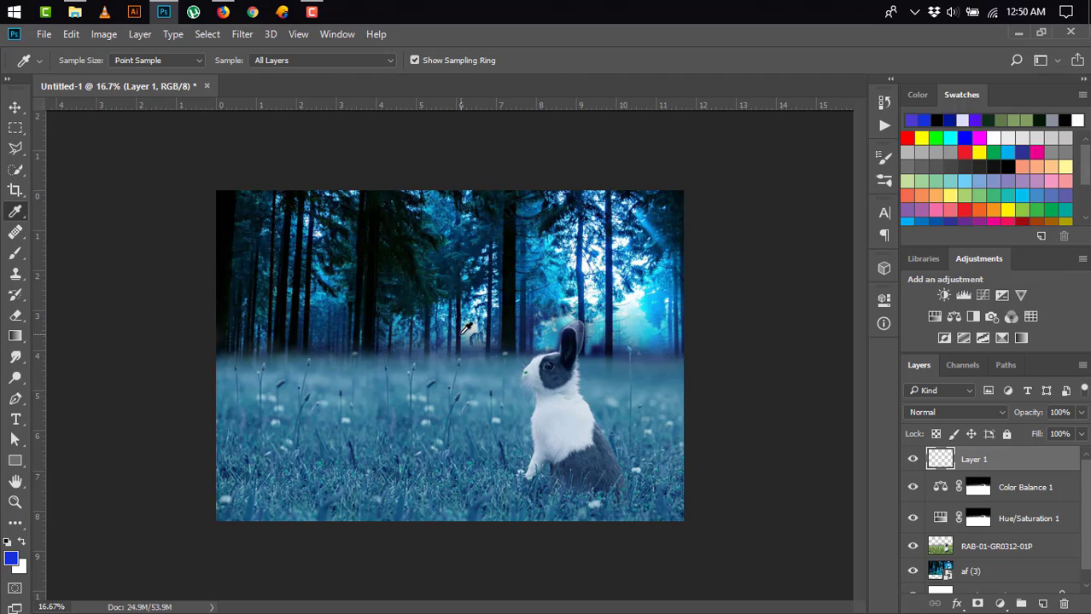
click(467, 330)
key(b)
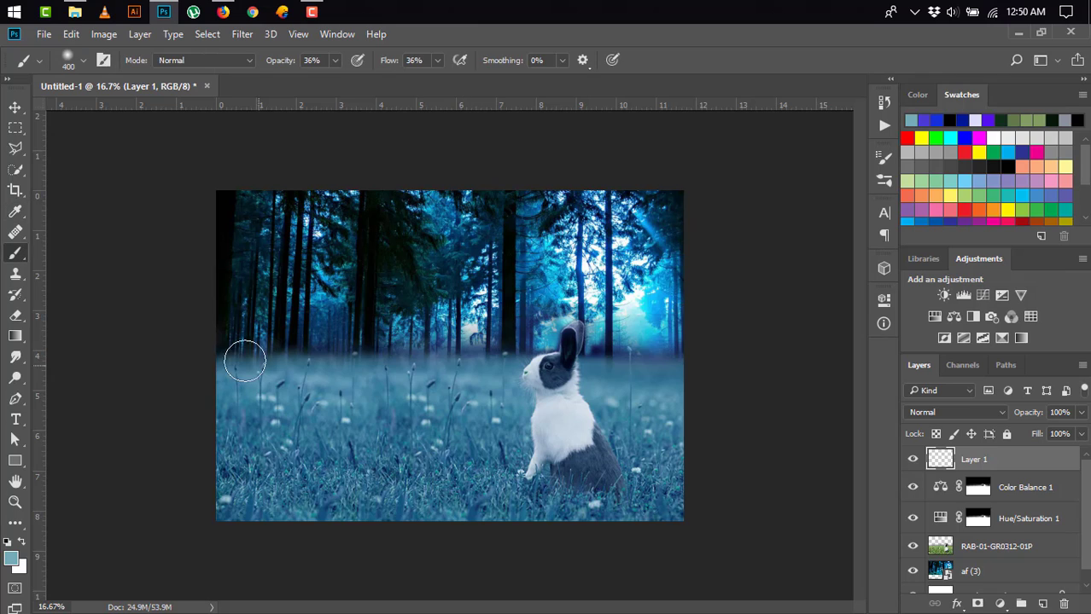
mouse_move(311, 353)
mouse_down()
mouse_move(729, 352)
mouse_move(616, 357)
mouse_move(633, 362)
mouse_up()
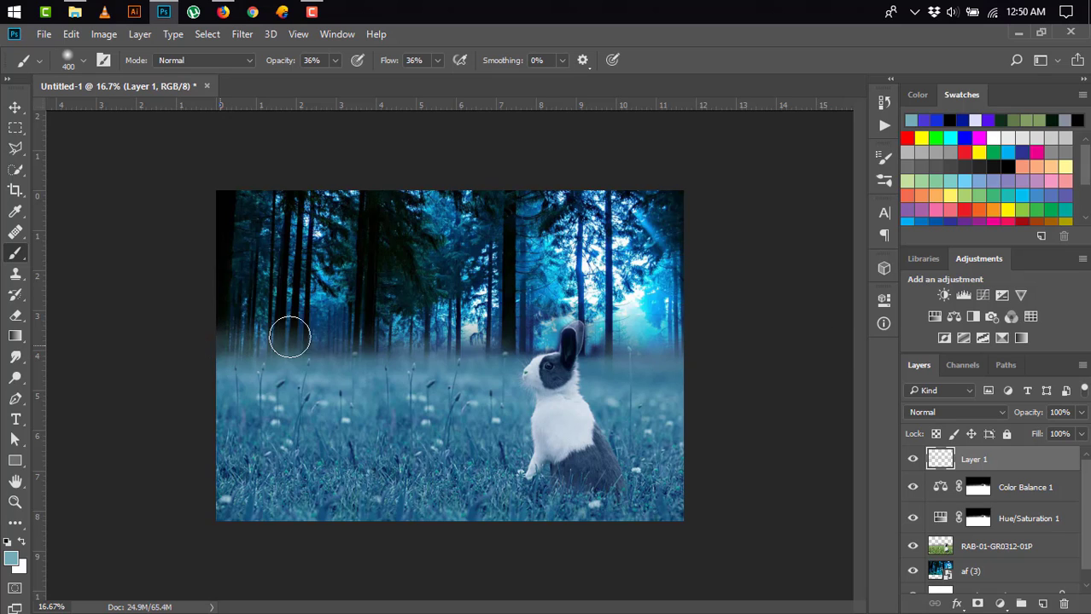
mouse_move(320, 329)
mouse_down()
mouse_move(340, 322)
mouse_move(288, 257)
mouse_move(248, 233)
mouse_move(356, 209)
mouse_move(219, 292)
mouse_move(394, 288)
mouse_move(650, 199)
mouse_move(634, 334)
mouse_move(305, 312)
mouse_move(187, 263)
mouse_up()
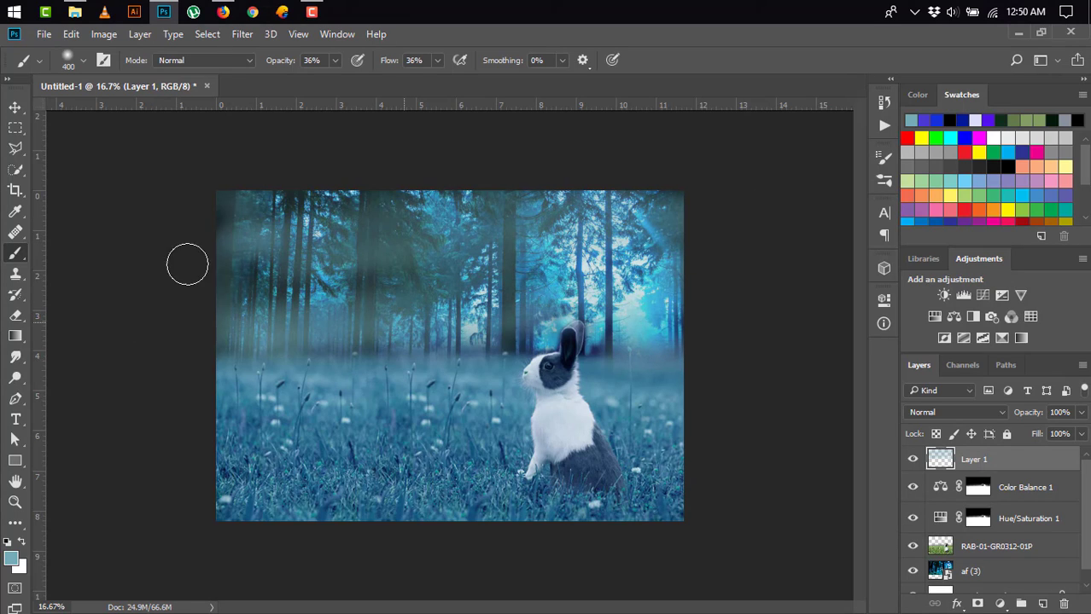
key(ctrl+alt+z)
key(ctrl+alt+z)
key(ctrl+alt+z)
key(ctrl+alt+z)
key(ctrl+alt+z)
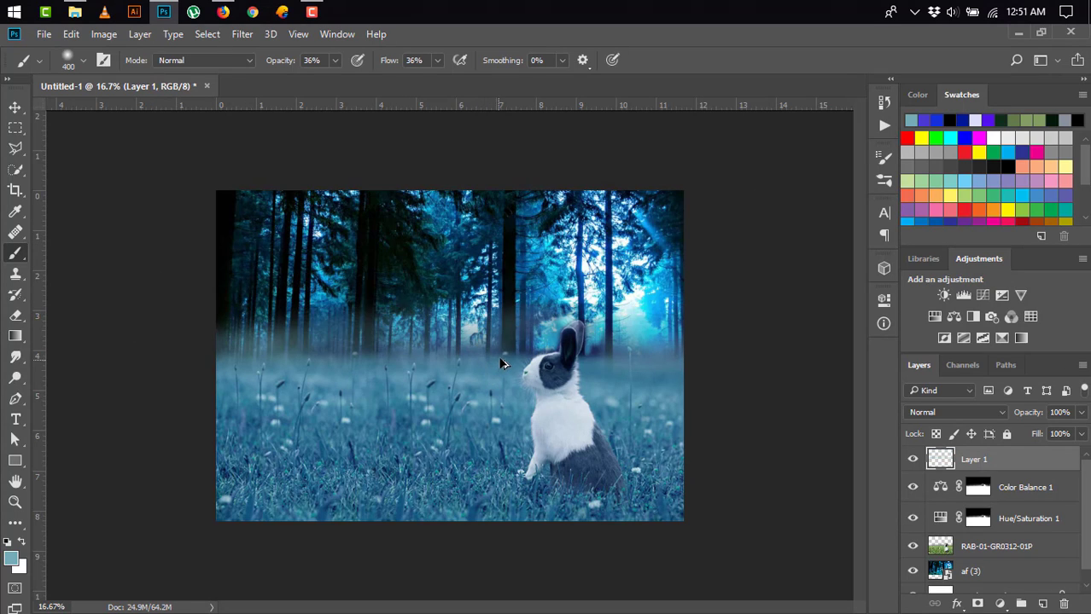
key(ctrl+alt+z)
key(ctrl+alt+z)
key(ctrl+alt+z)
key(ctrl+alt+z)
key(ctrl+alt+z)
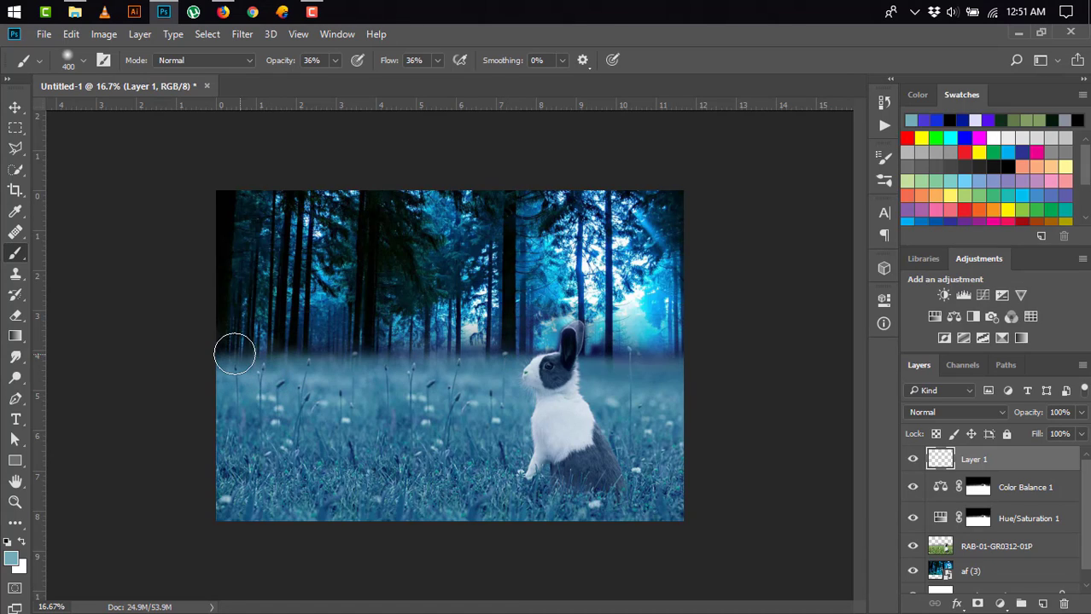
- Set the foreground colour to dark blue #061a7b
click(9, 560)
drag(469, 433, 464, 411)
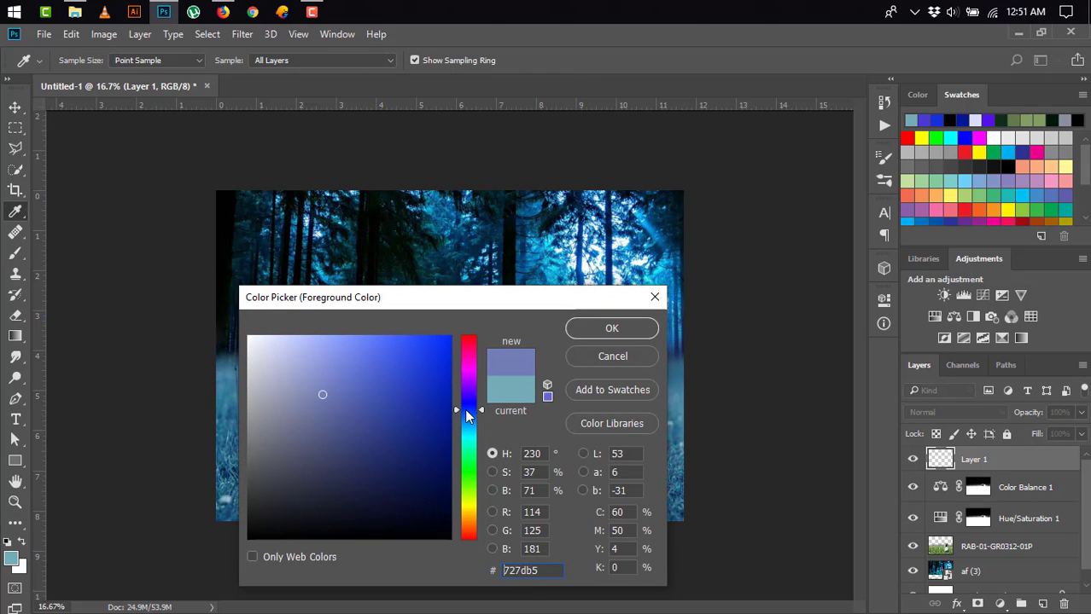
click(433, 346)
drag(433, 345, 398, 400)
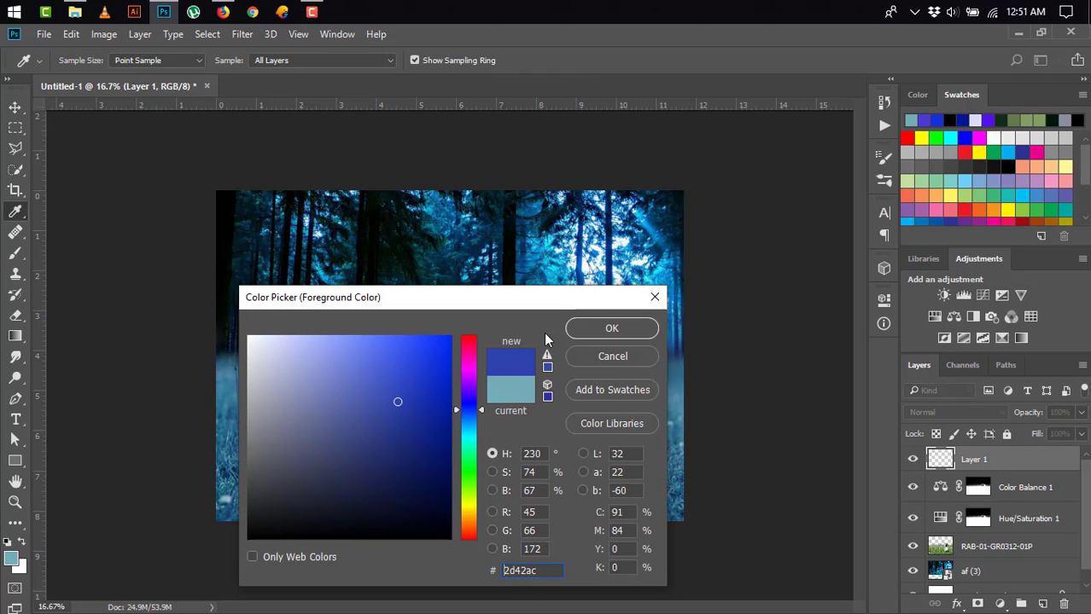
click(439, 436)
drag(439, 436, 441, 440)
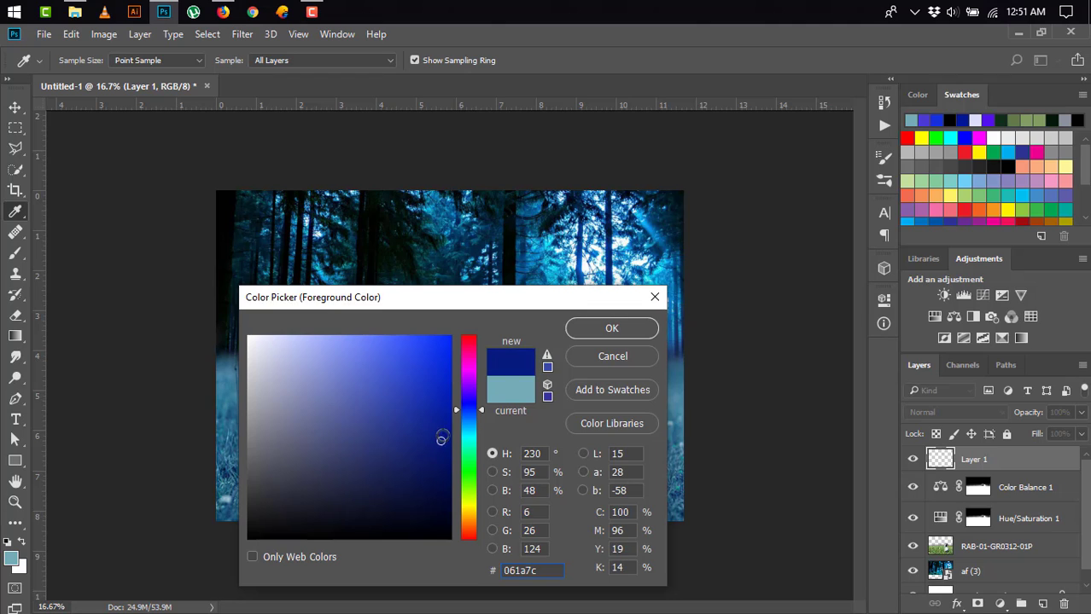
click(610, 331)
- Brush dark-blue mist along the horizon on Layer 1, on both sides of the rabbit
key(b)
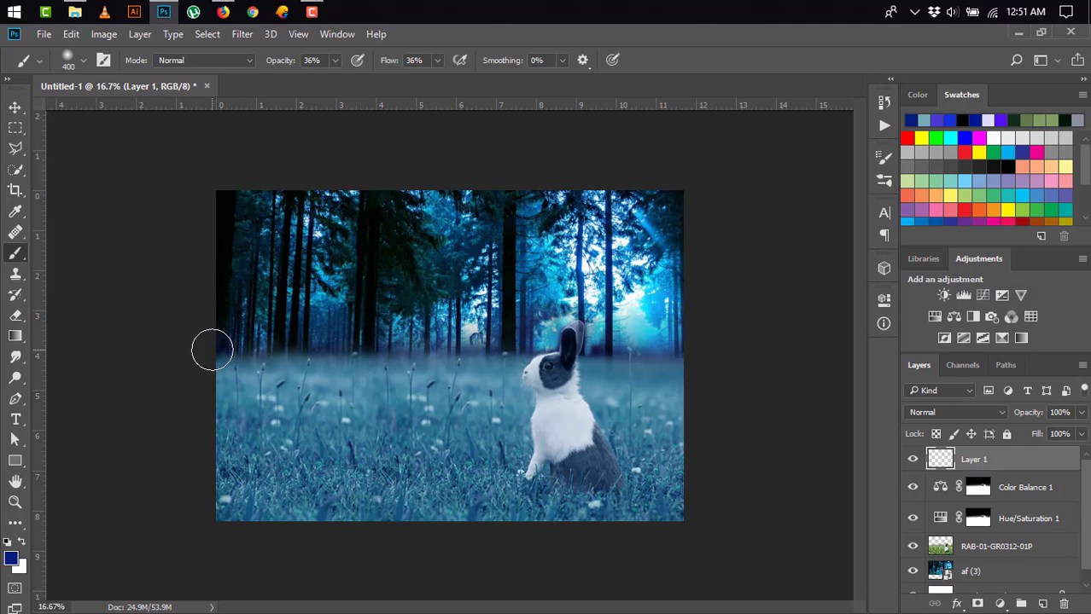
drag(227, 353, 889, 350)
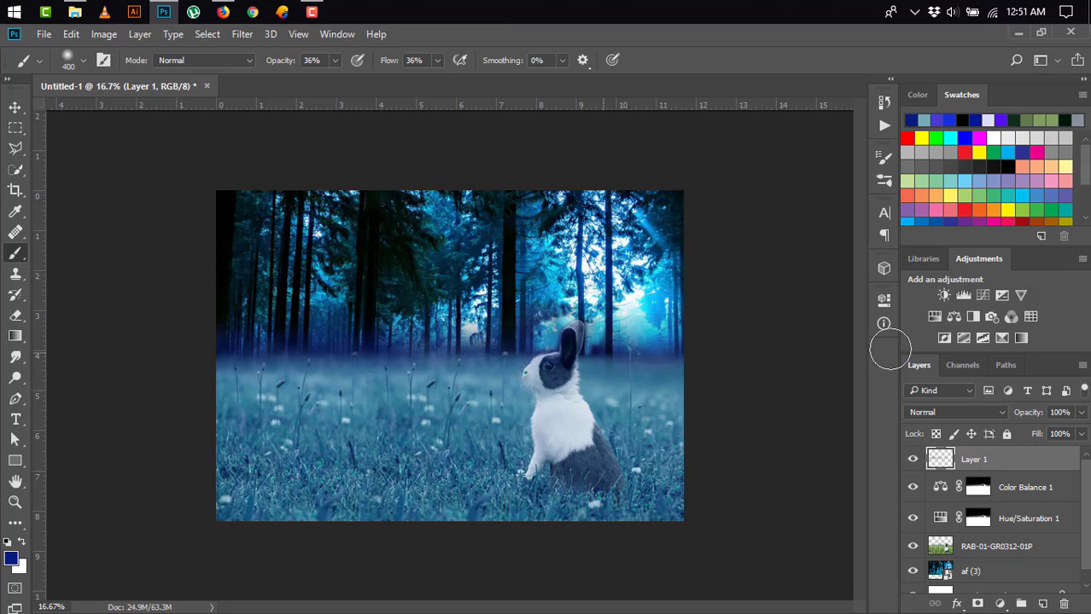
click(634, 340)
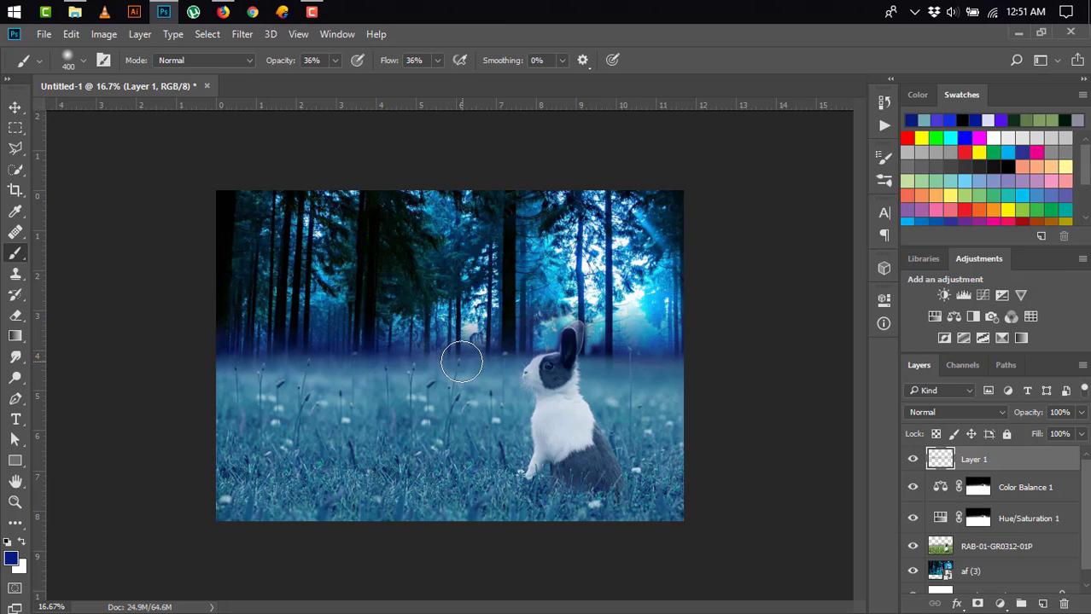
drag(461, 363, 5, 400)
drag(478, 372, 20, 359)
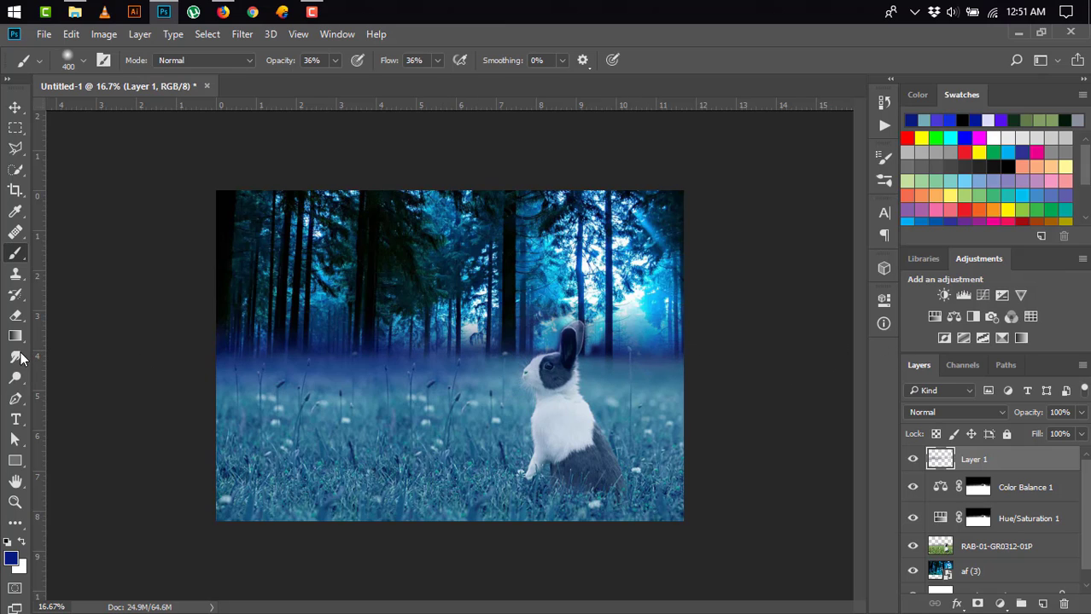
- Fade the mist by lowering Layer 1's opacity to 74%
click(976, 417)
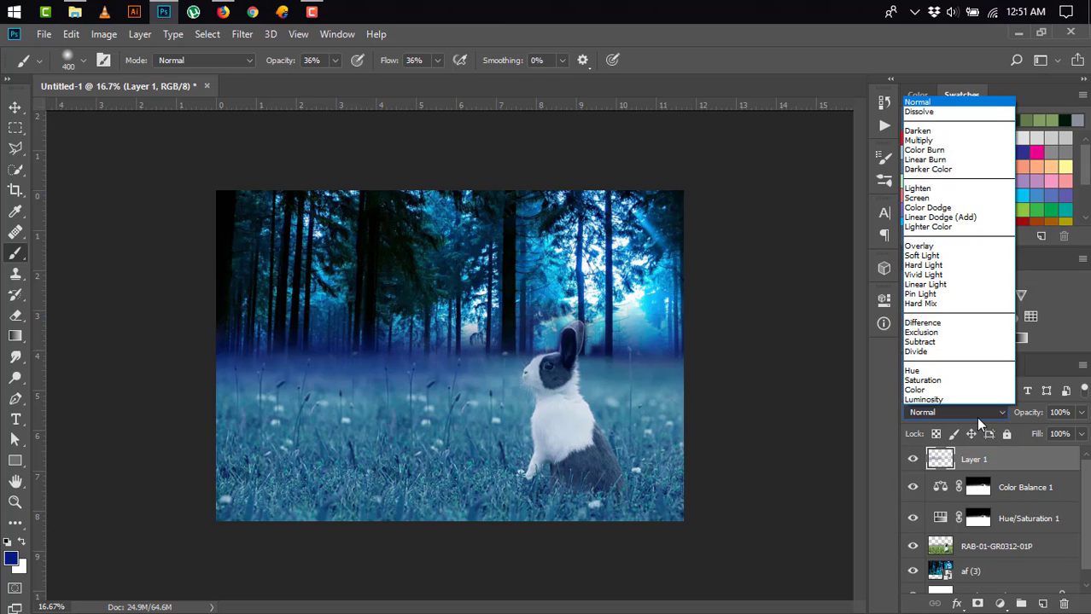
mouse_move(1028, 412)
mouse_down()
mouse_move(1000, 414)
mouse_move(1032, 416)
mouse_up()
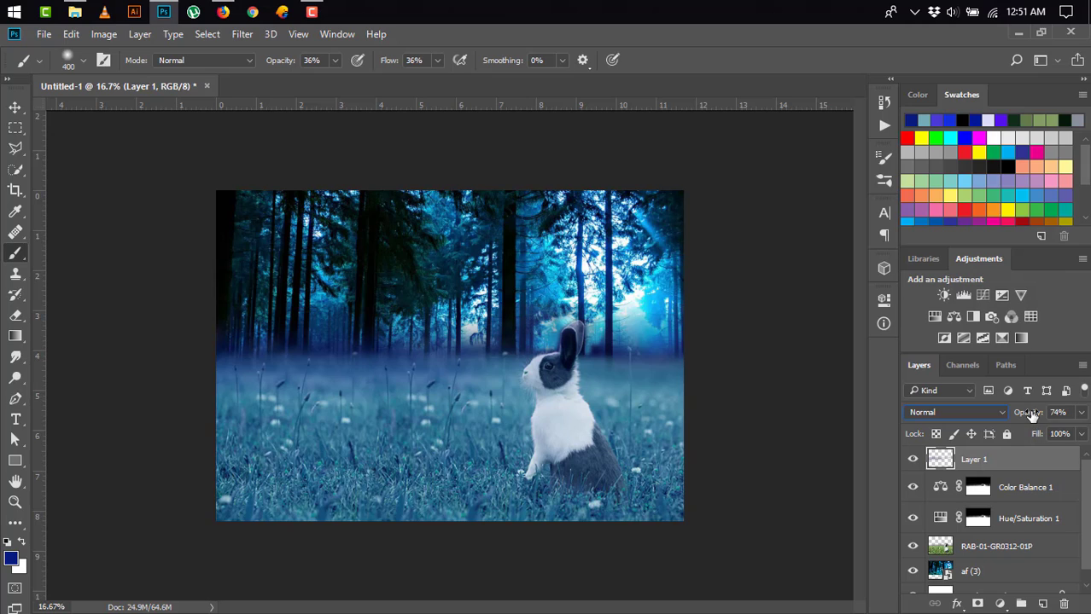
click(15, 107)
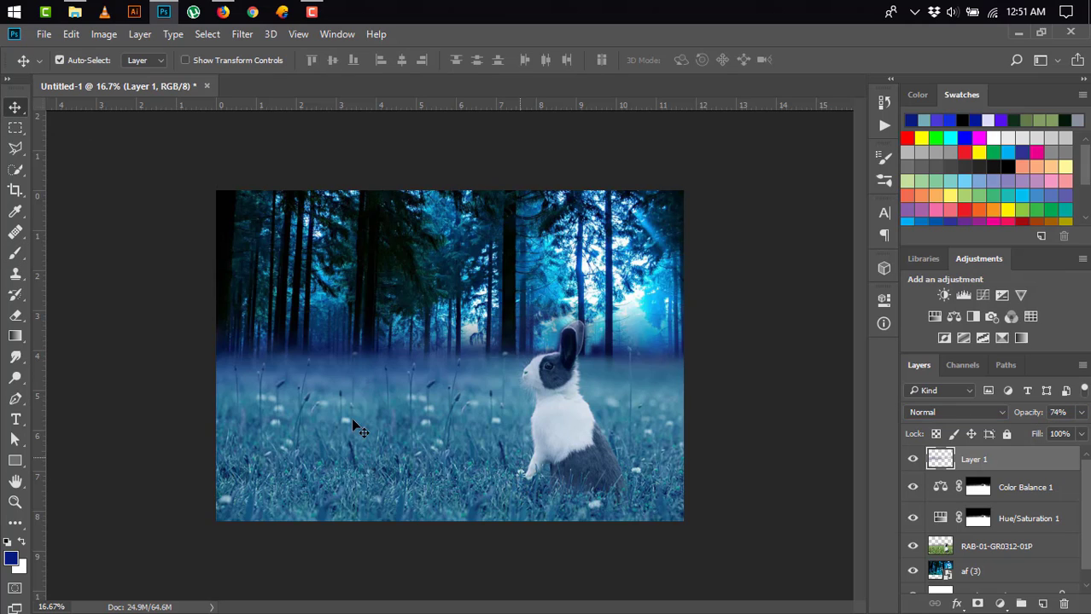
- Paint over the rabbit on the Color Balance 1 mask with a smaller brush
click(1000, 500)
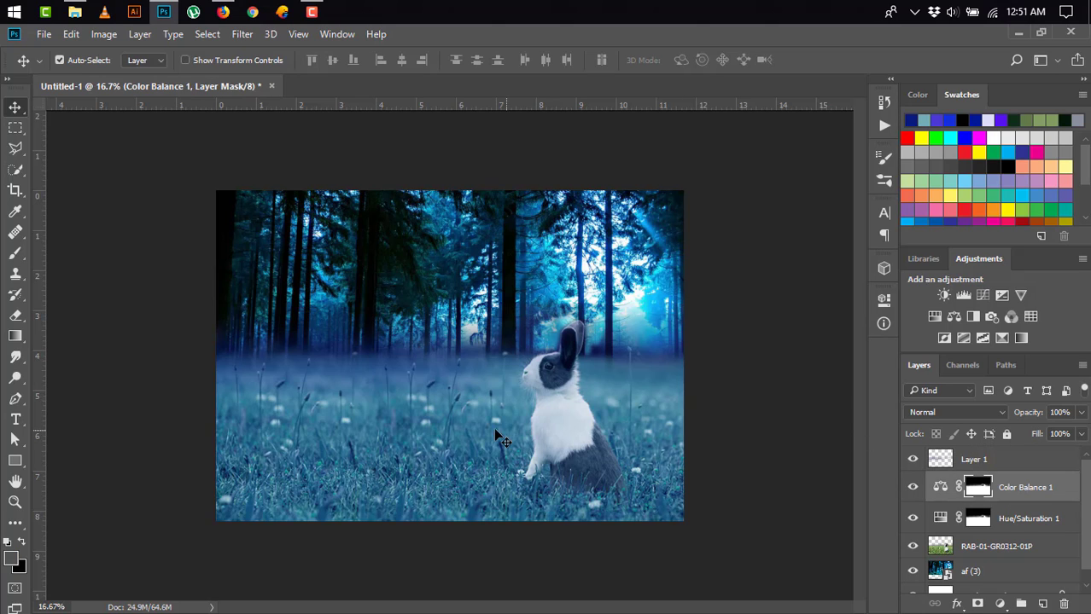
click(15, 253)
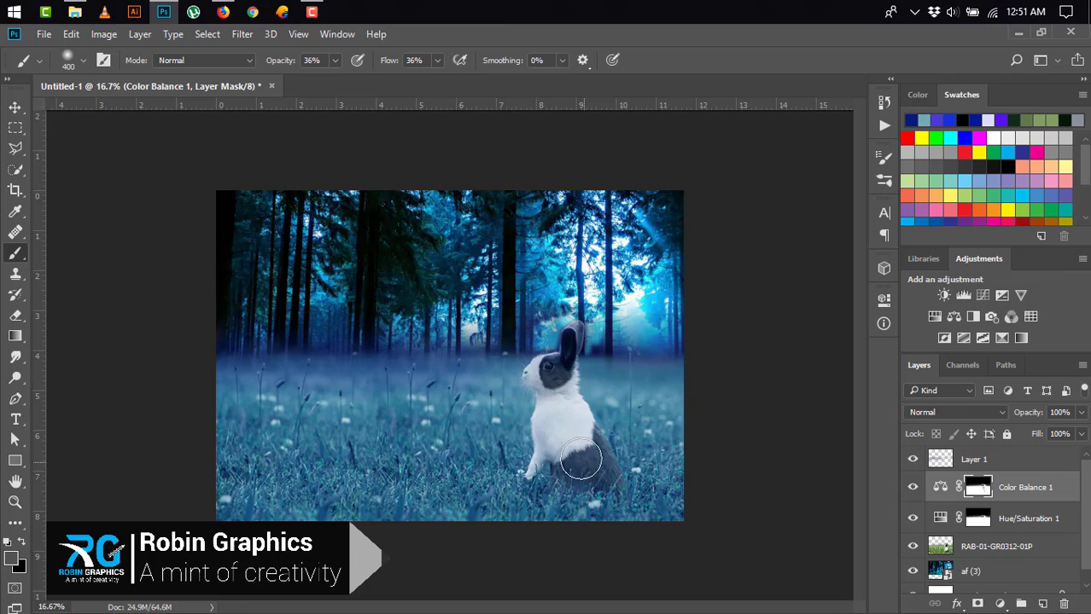
key(bracketleft)
key(bracketleft)
key(bracketleft)
key(bracketleft)
key(bracketleft)
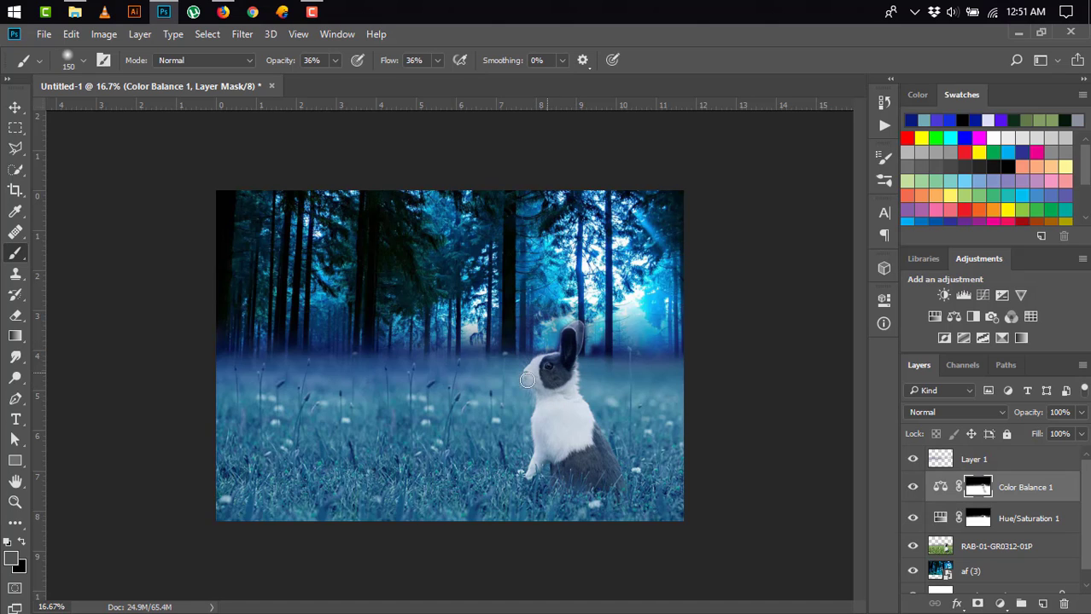
click(75, 11)
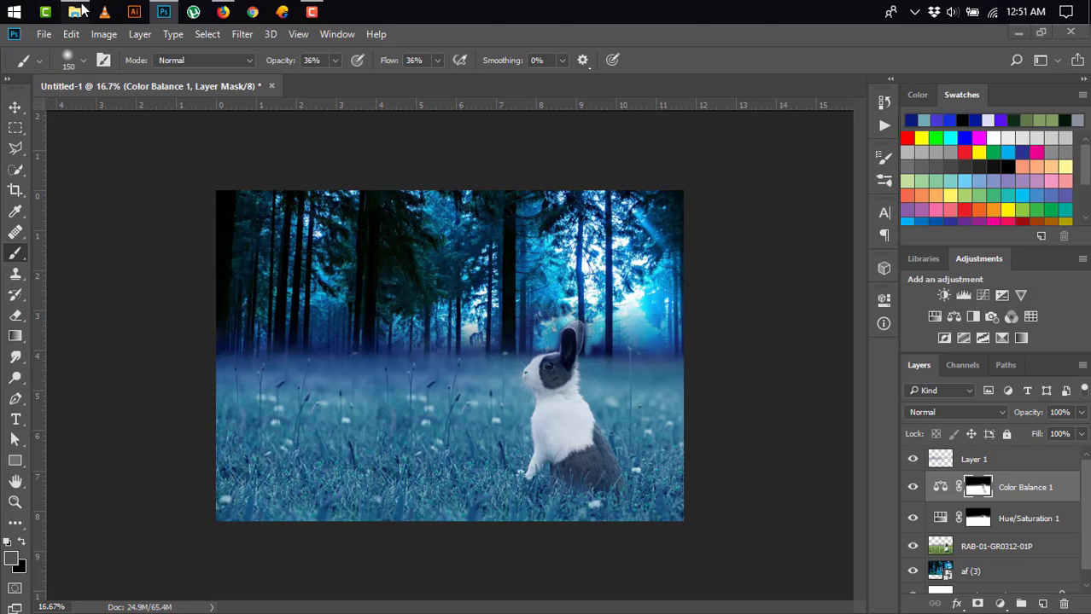
- Place masrum.png into the document and shrink it down
drag(399, 162, 329, 345)
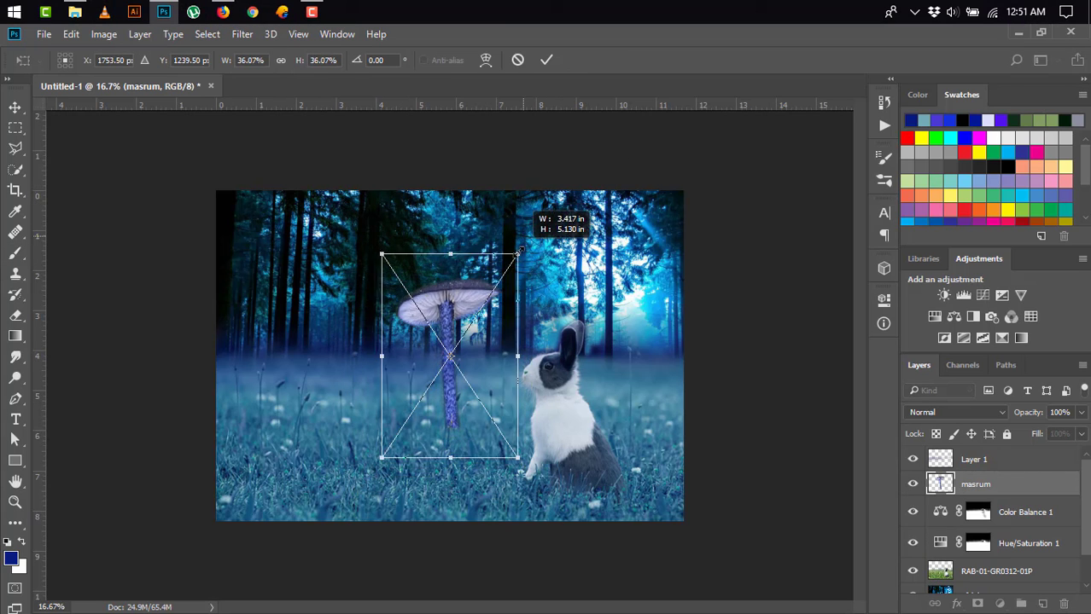
drag(560, 183, 509, 258)
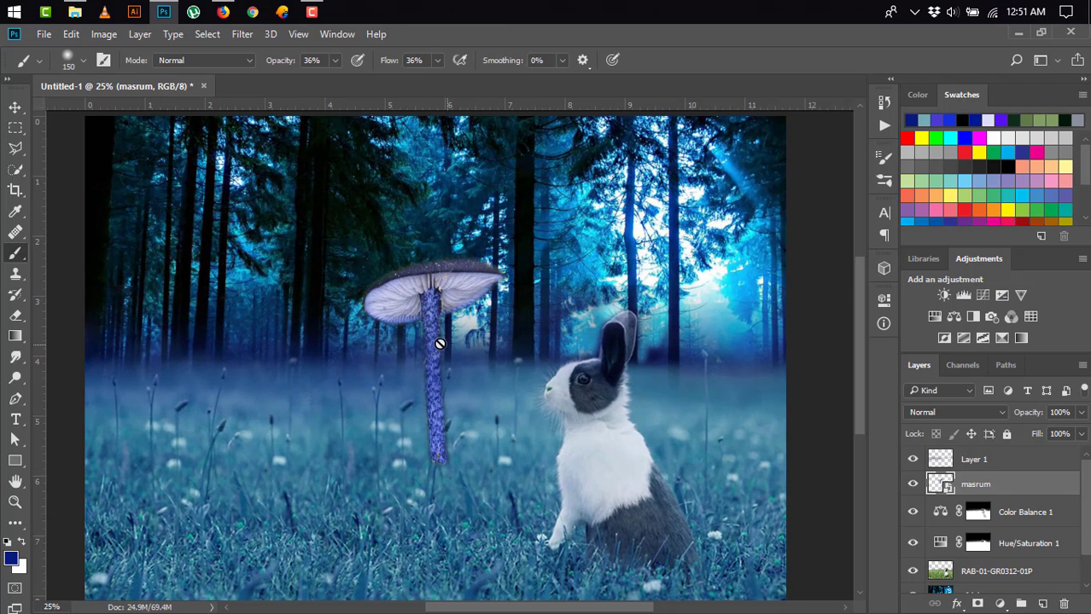
click(14, 106)
- Scale the mushroom to about 53% and position it just left of the rabbit
key(ctrl+t)
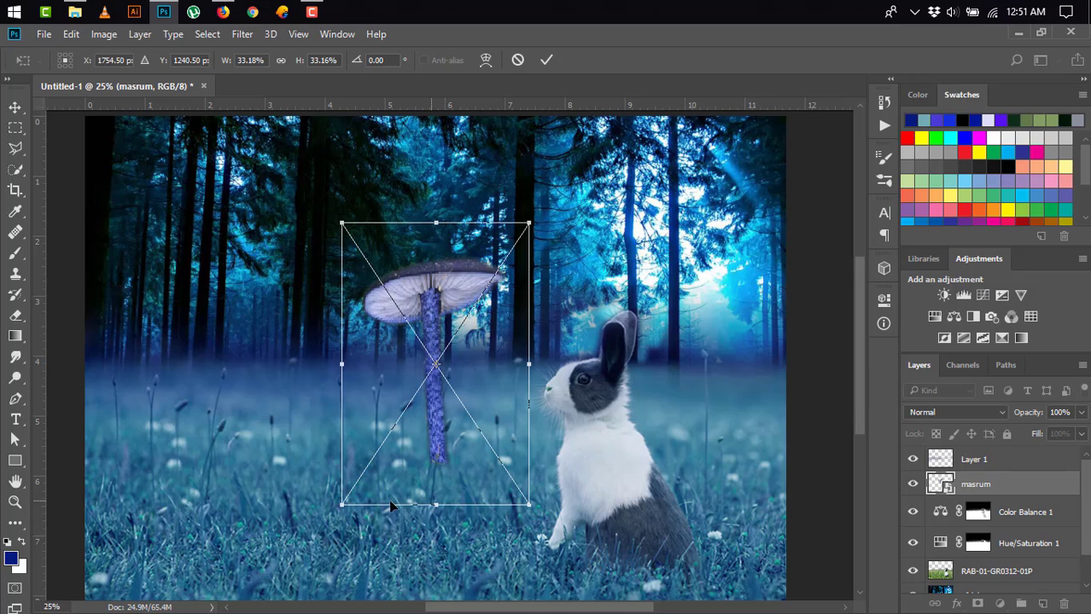
drag(340, 506, 304, 560)
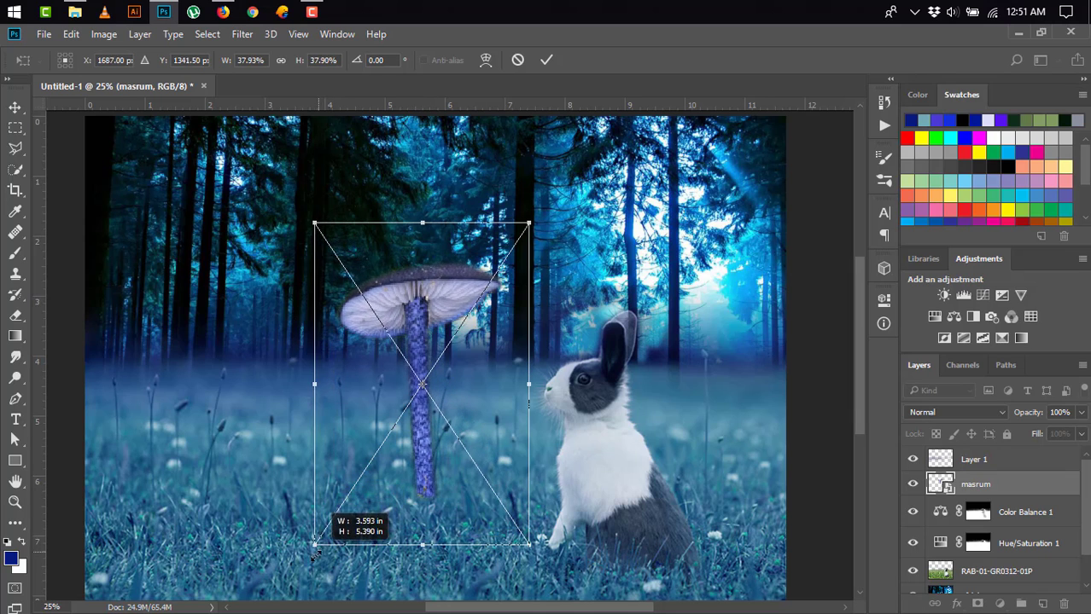
drag(412, 433, 414, 384)
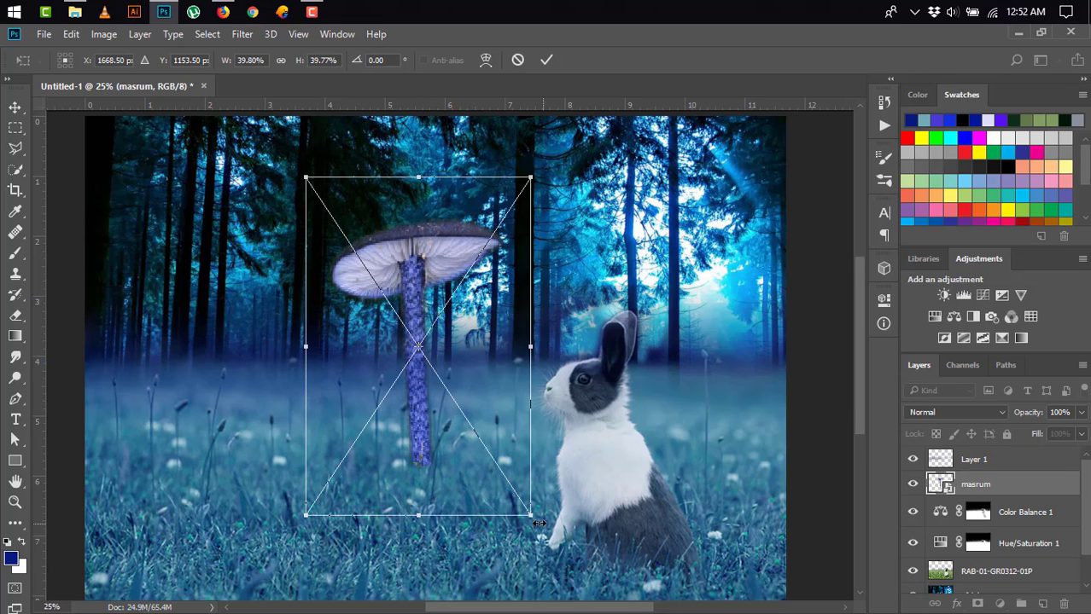
drag(537, 522, 570, 575)
mouse_move(420, 483)
mouse_down()
mouse_move(384, 461)
mouse_move(378, 442)
mouse_up()
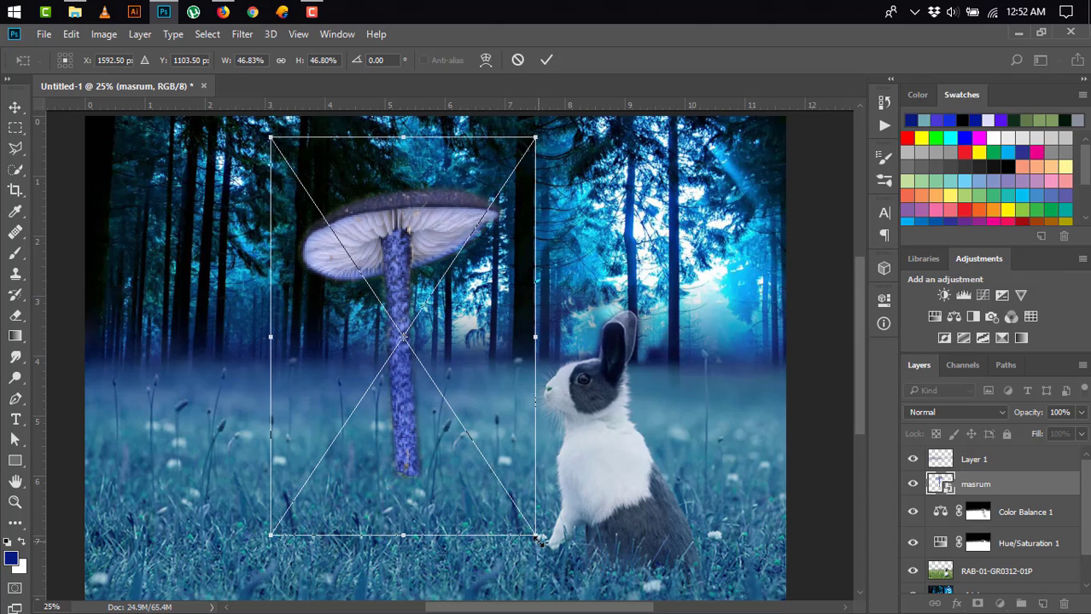
drag(538, 540, 570, 587)
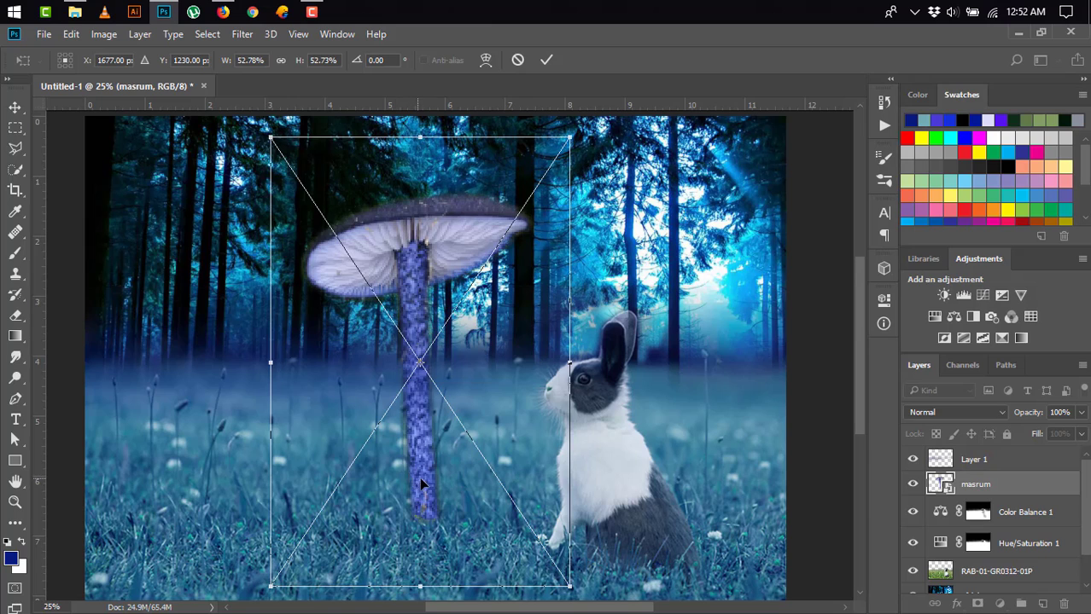
drag(419, 484, 416, 469)
key(ctrl+minus)
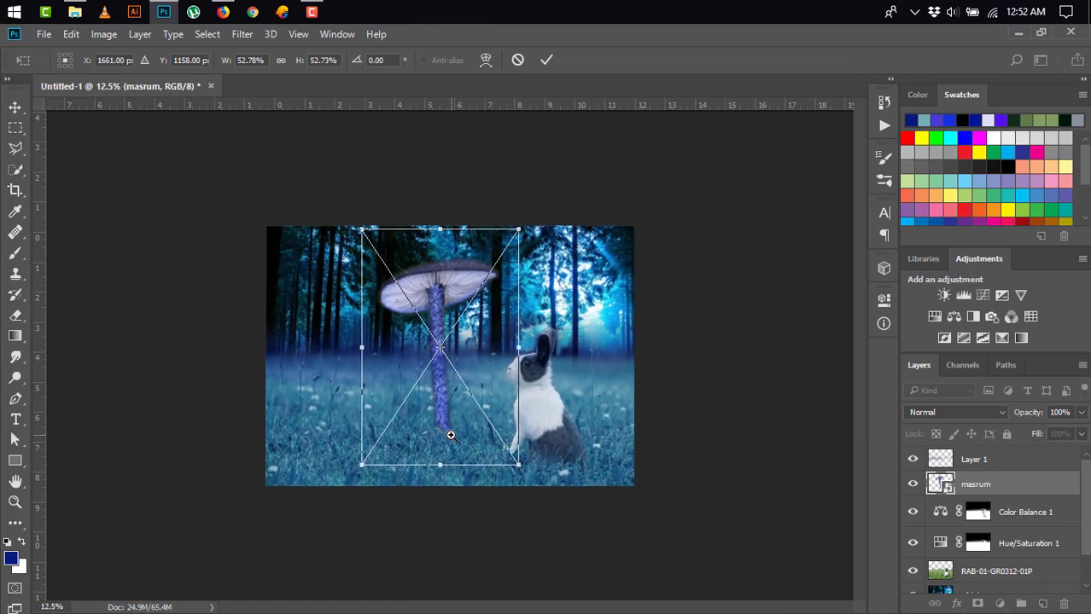
ctrl+click(451, 435)
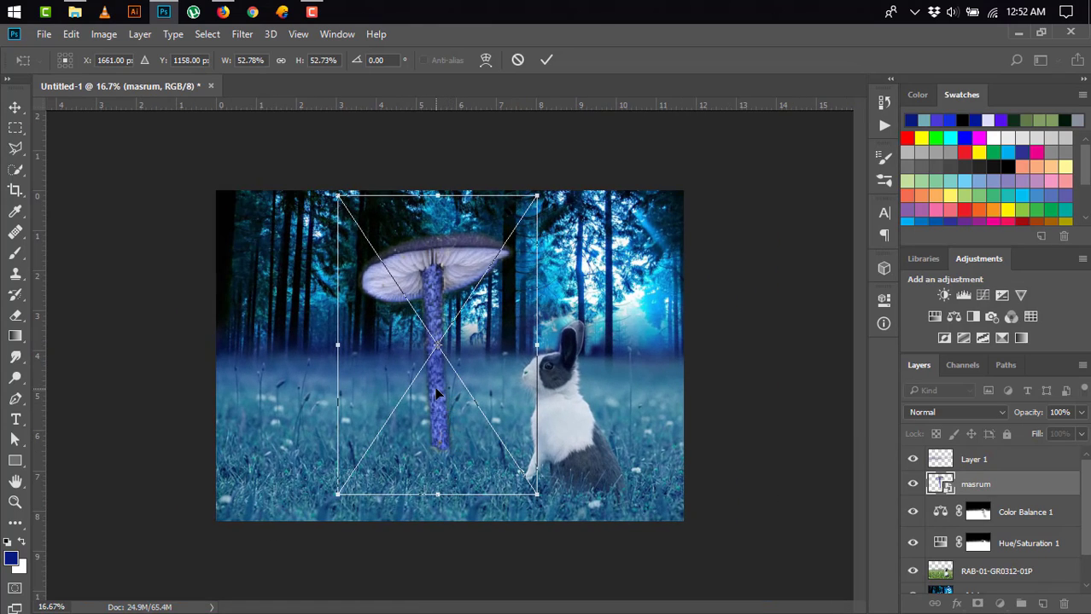
drag(434, 387, 444, 392)
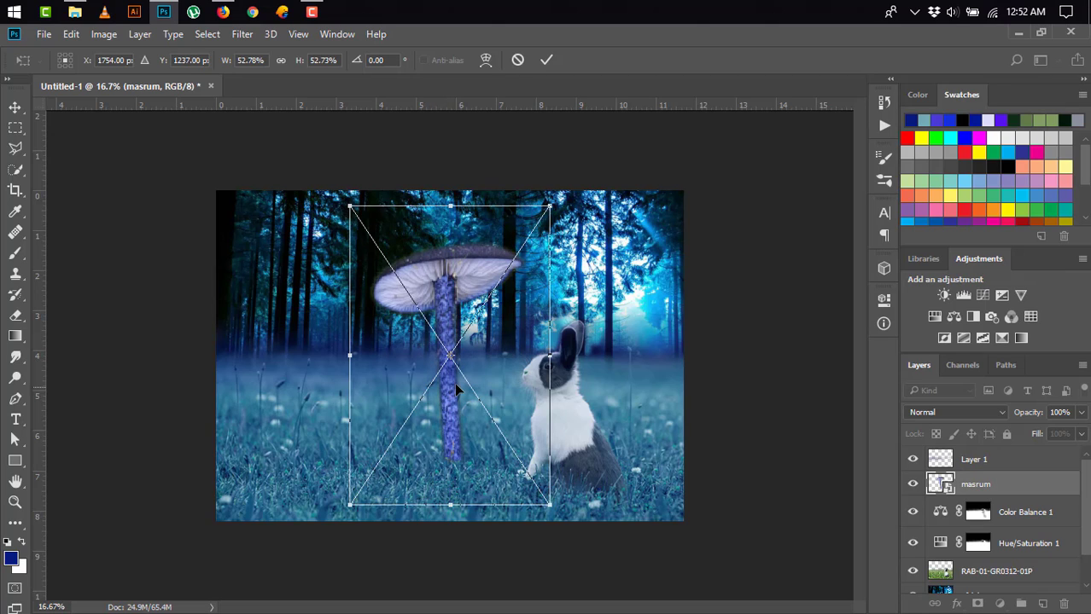
click(546, 60)
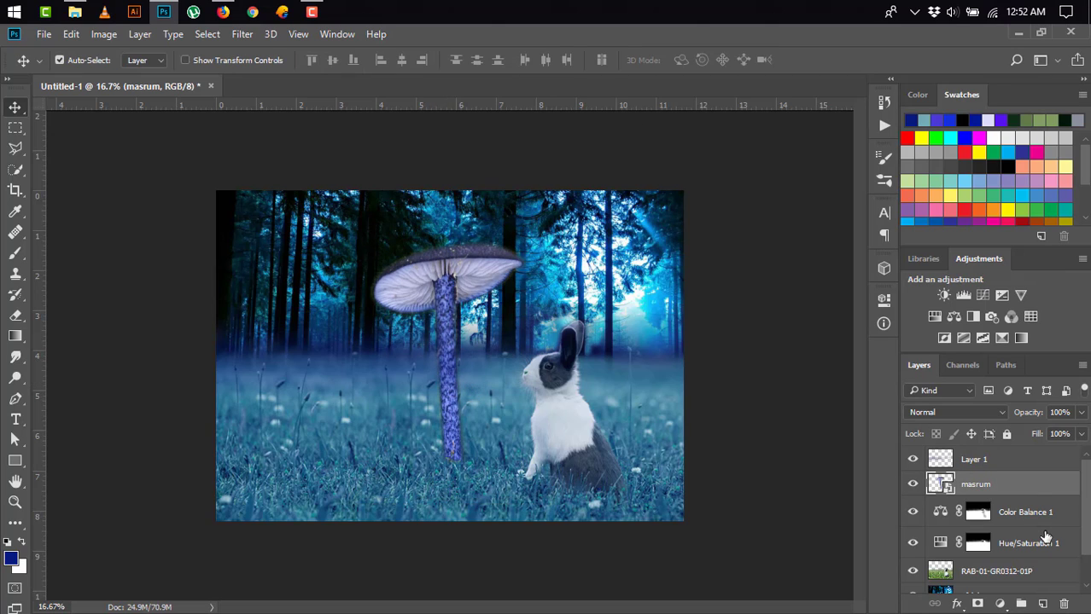
- Duplicate the mushroom, scale the copy to about 30%, tilt it and lean it lower left
drag(1033, 498, 1042, 603)
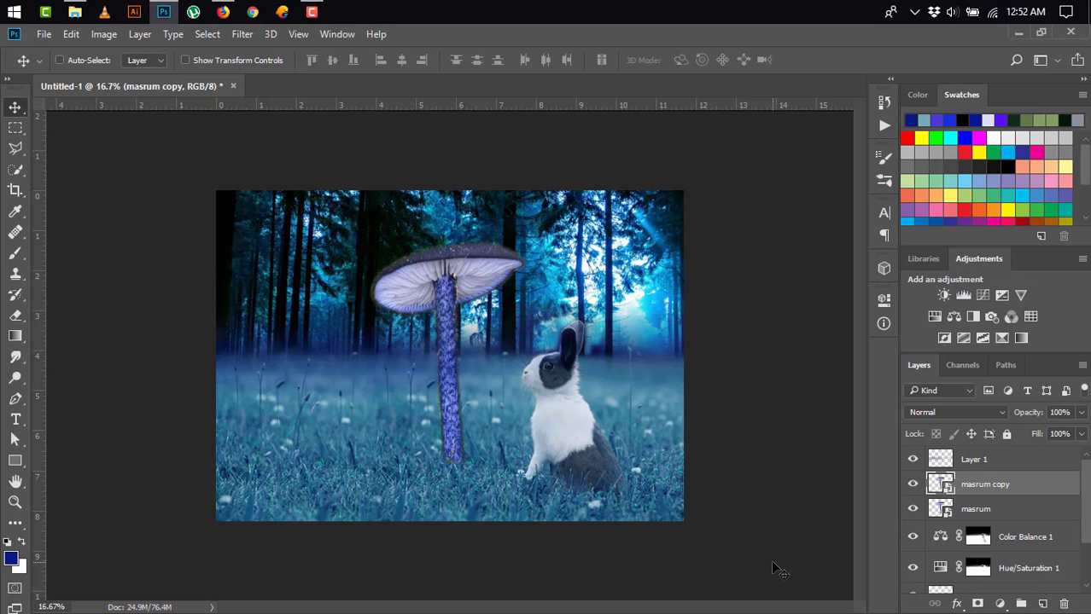
key(ctrl+t)
mouse_move(559, 200)
mouse_down()
mouse_move(526, 264)
mouse_move(474, 238)
mouse_up()
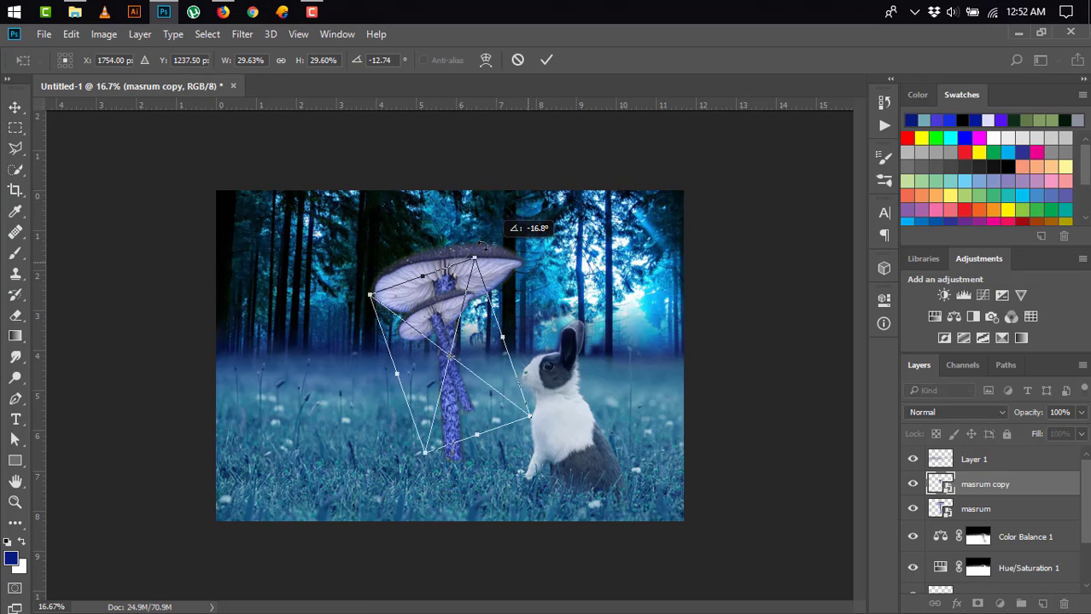
drag(466, 390, 437, 447)
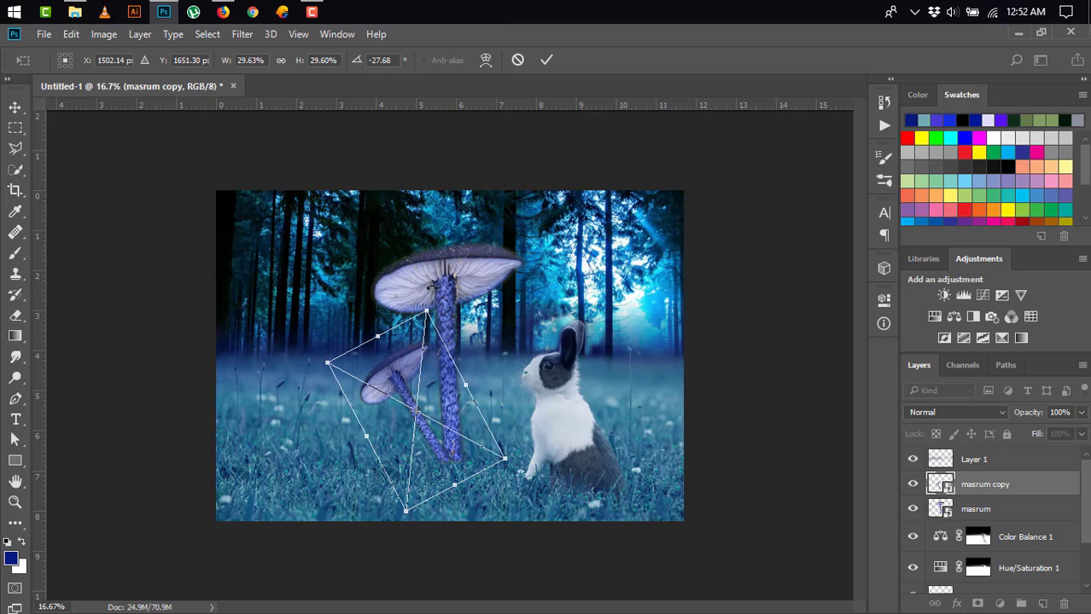
drag(431, 286, 491, 277)
drag(422, 435, 429, 441)
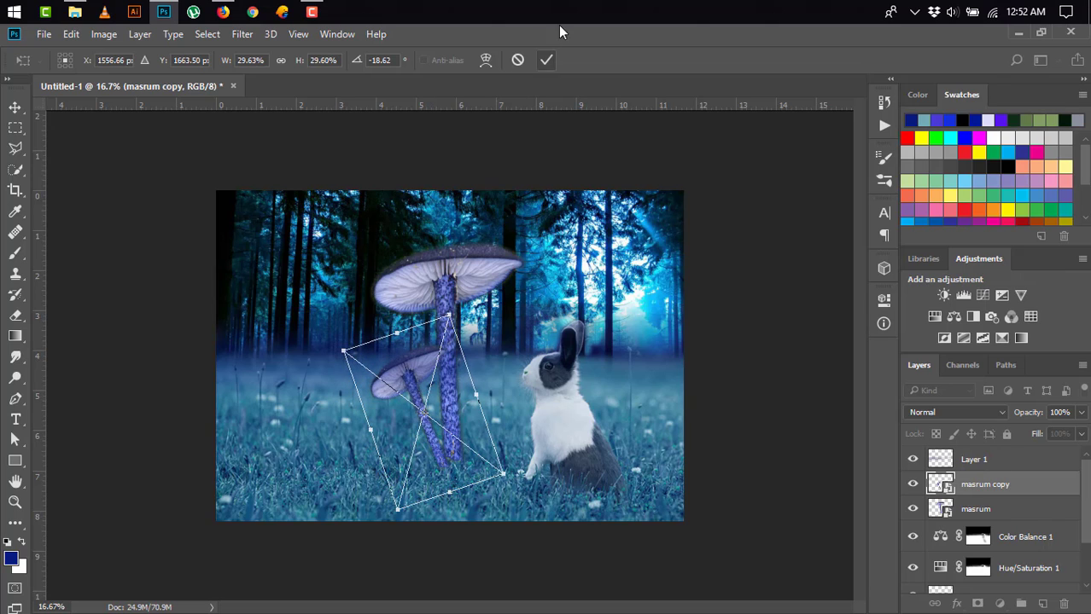
click(546, 60)
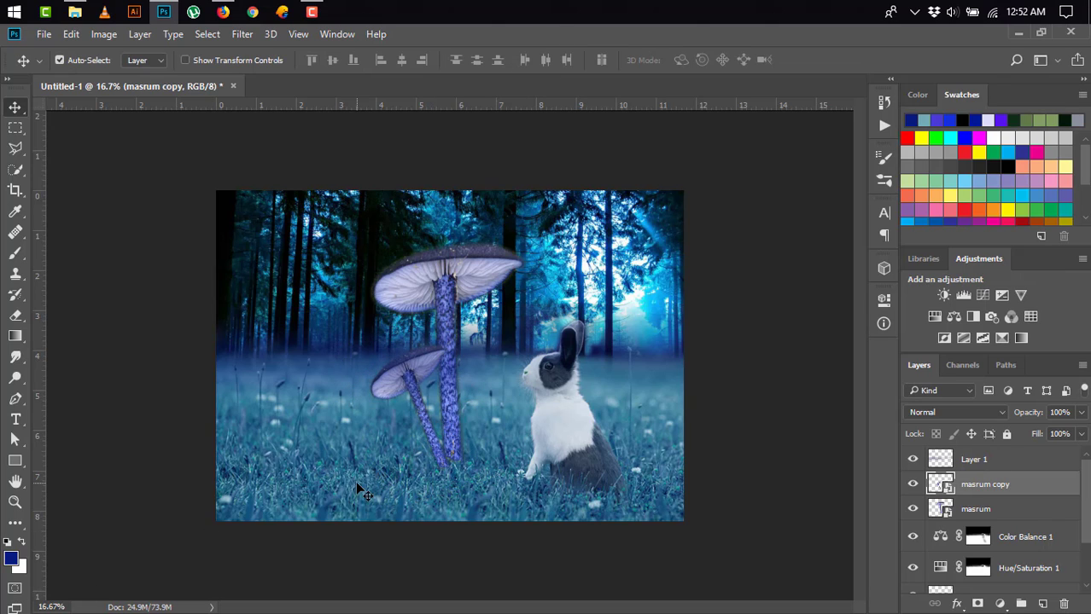
- Merge the two masrum layers into one and move it above Layer 1
scroll(406, 424, up, 1)
scroll(410, 423, up, 1)
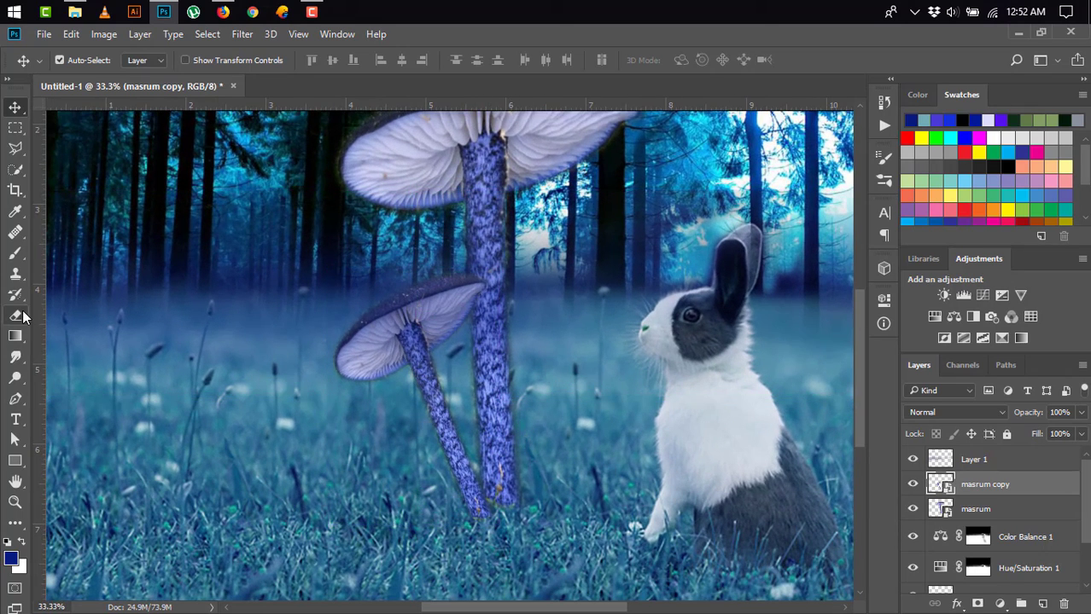
click(1014, 513)
click(1010, 492)
click(1005, 509)
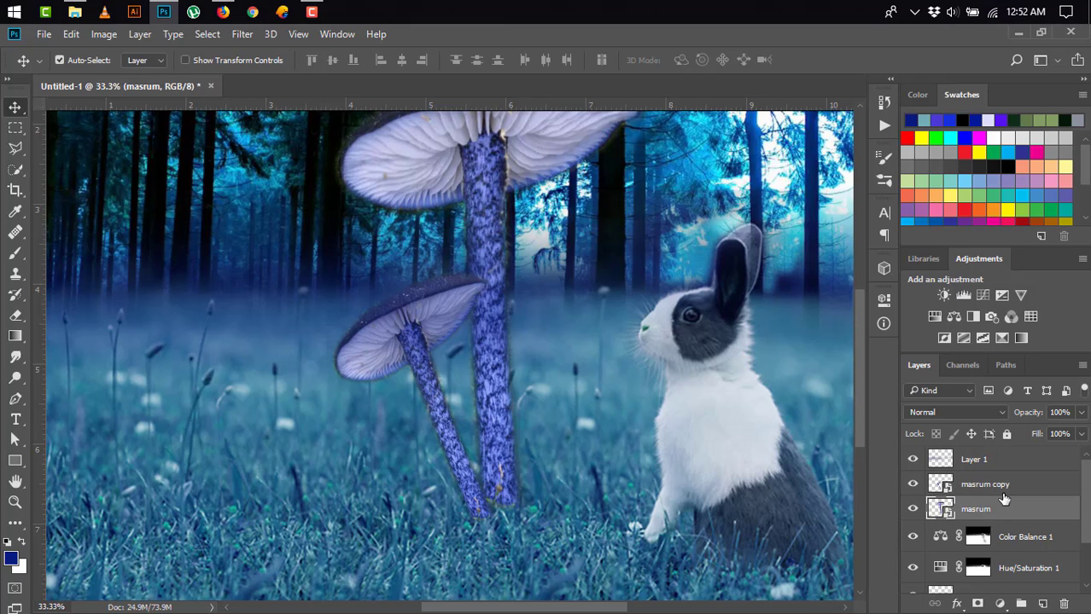
shift+click(1003, 484)
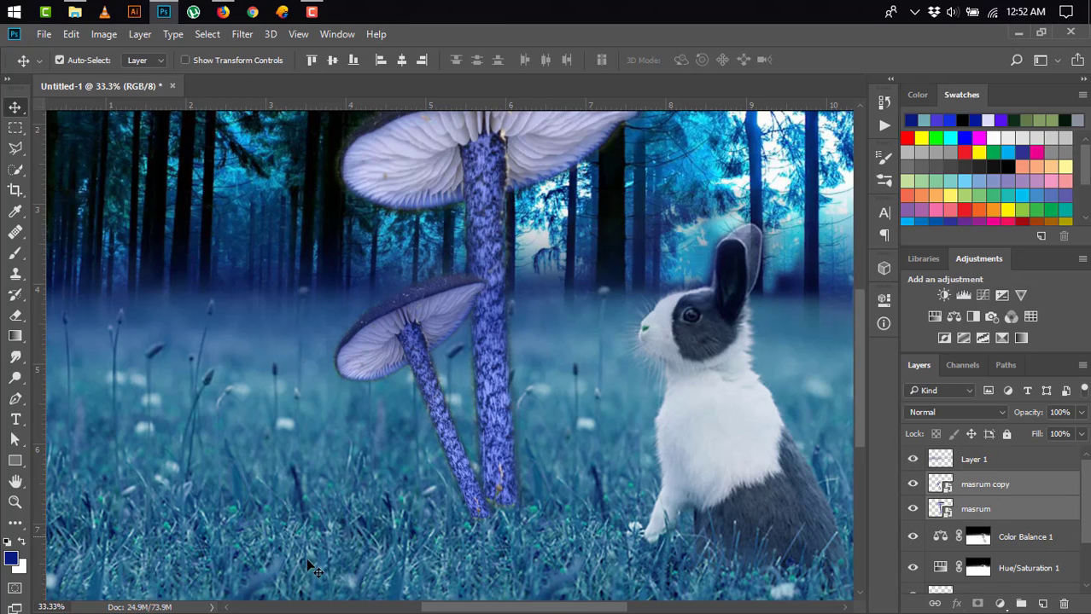
right_click(955, 506)
click(648, 585)
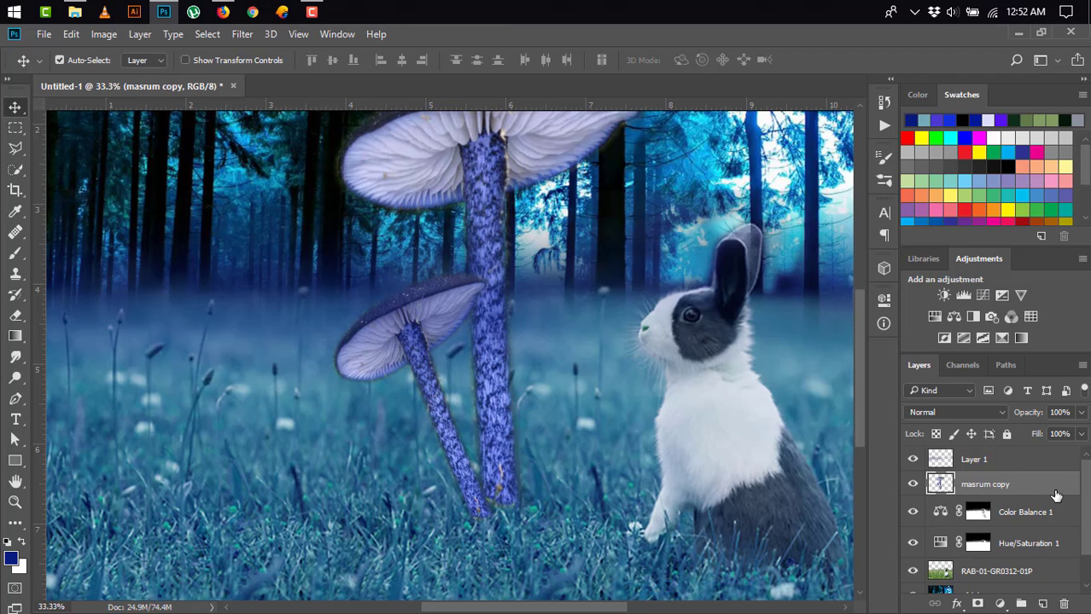
drag(1046, 456, 1041, 451)
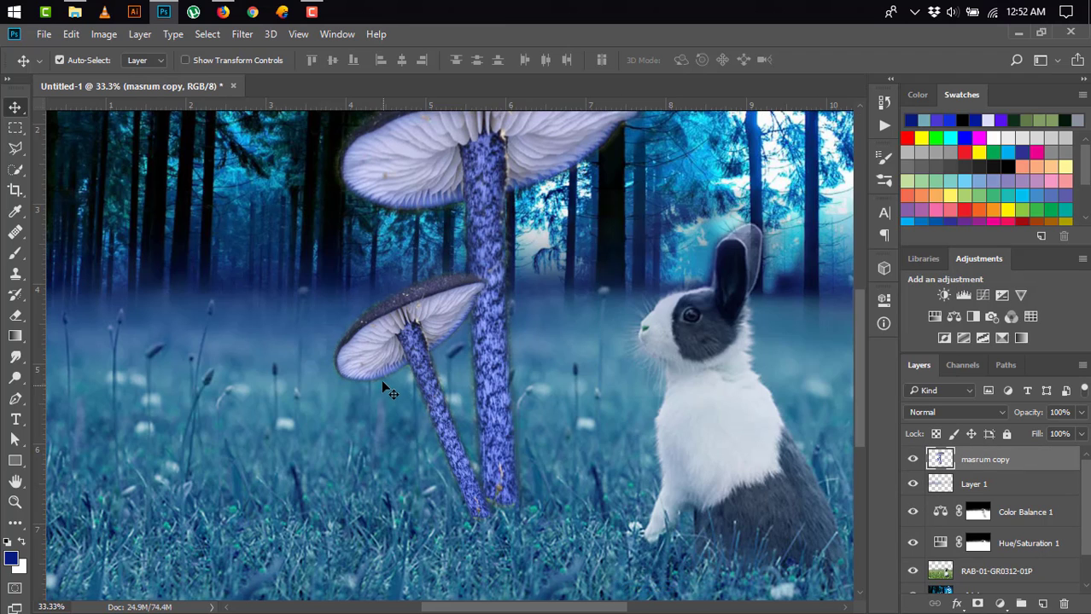
- Erase the ragged stem bottoms of both mushrooms so they fade into the grass
alt+click(408, 344)
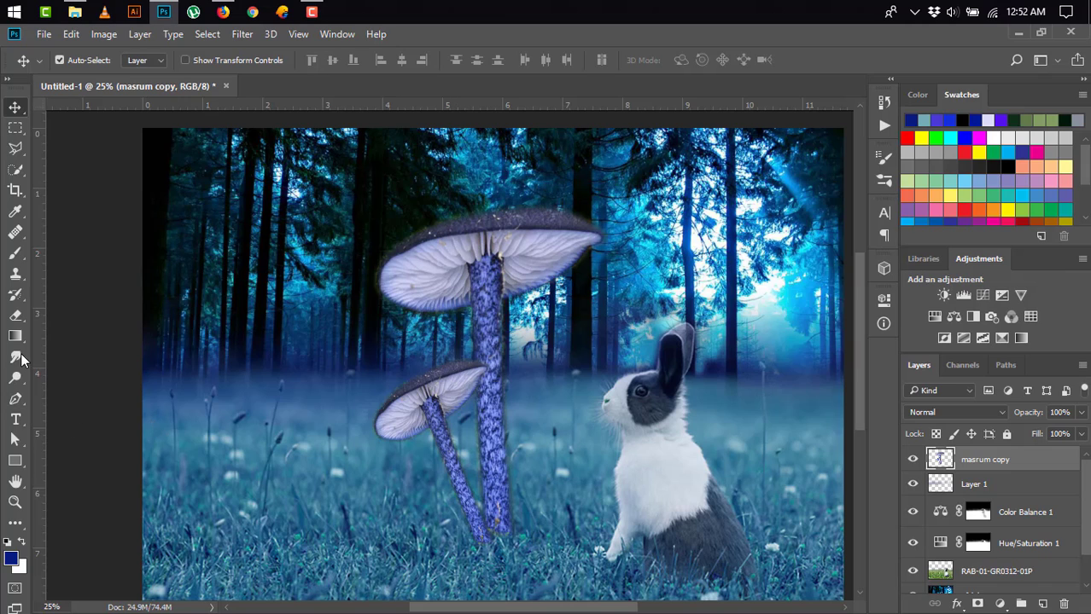
ctrl+click(939, 459)
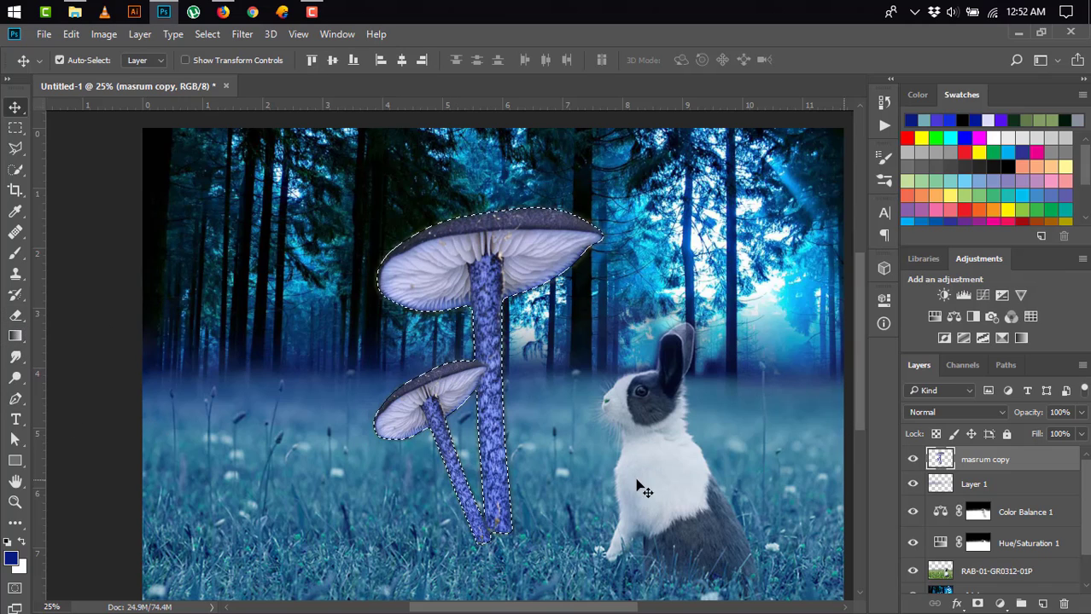
click(15, 335)
click(15, 315)
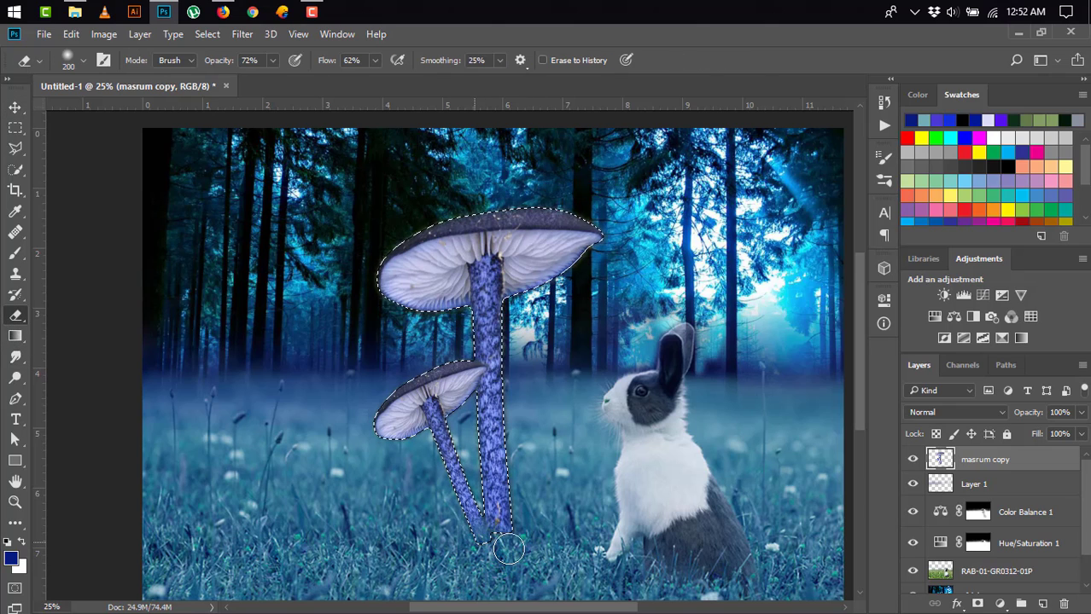
mouse_move(508, 551)
mouse_down()
mouse_move(473, 544)
mouse_move(496, 531)
mouse_up()
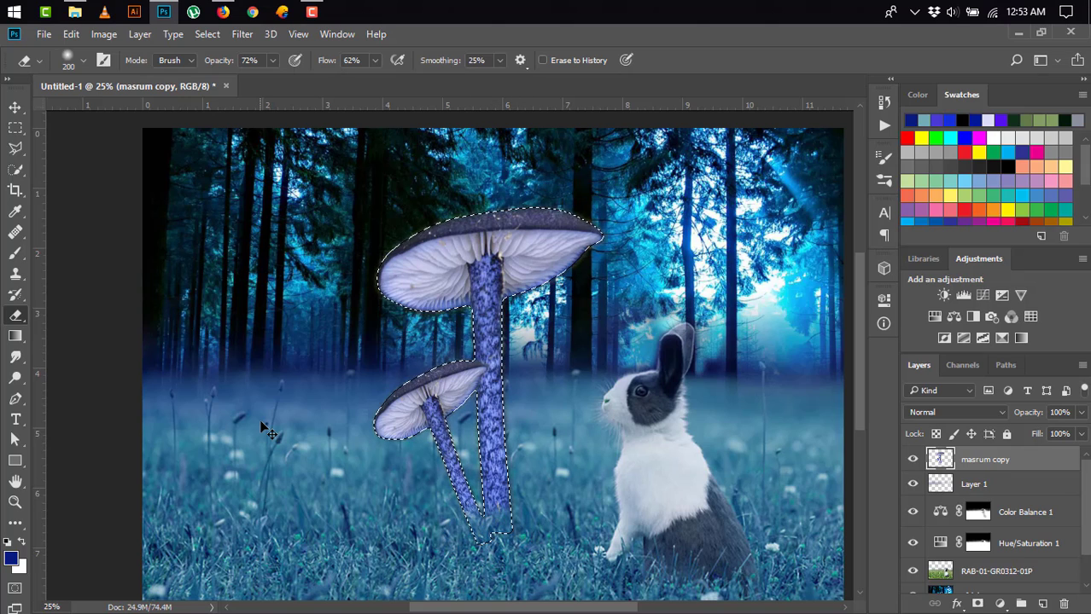
scroll(341, 486, down, 1)
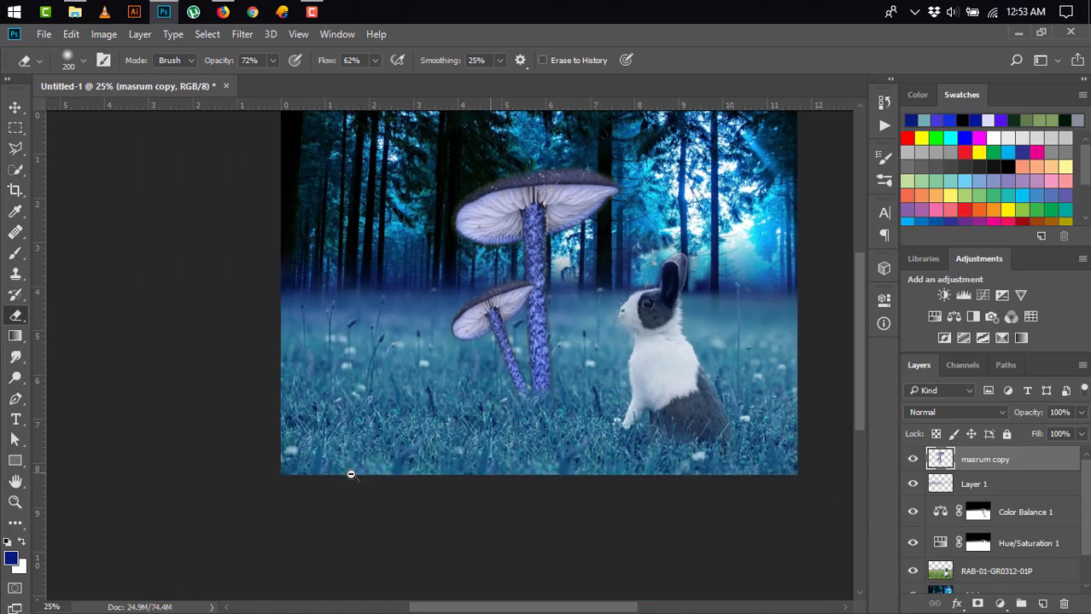
scroll(427, 410, down, 1)
scroll(461, 388, up, 1)
scroll(468, 387, up, 1)
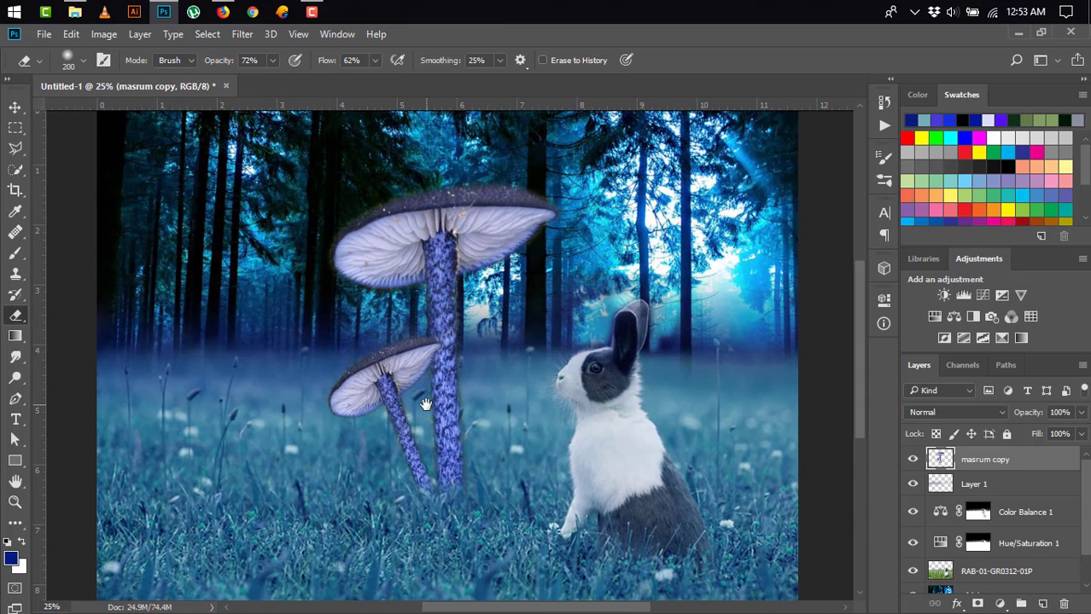
- Add a new Layer 2 above the mushrooms and brush blue onto the cap's underside
click(1043, 604)
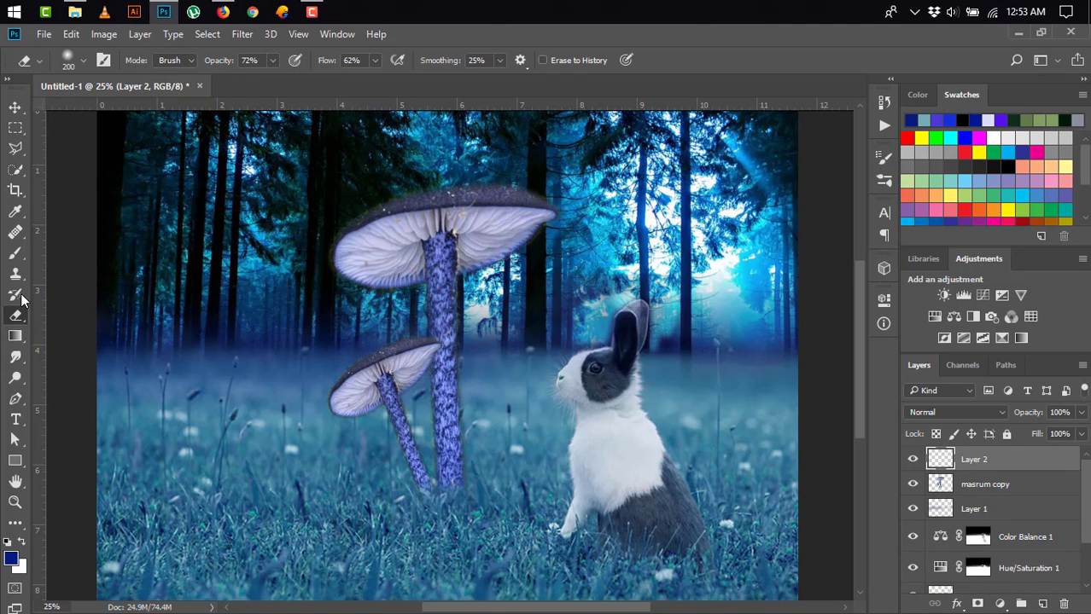
click(16, 252)
scroll(374, 245, up, 1)
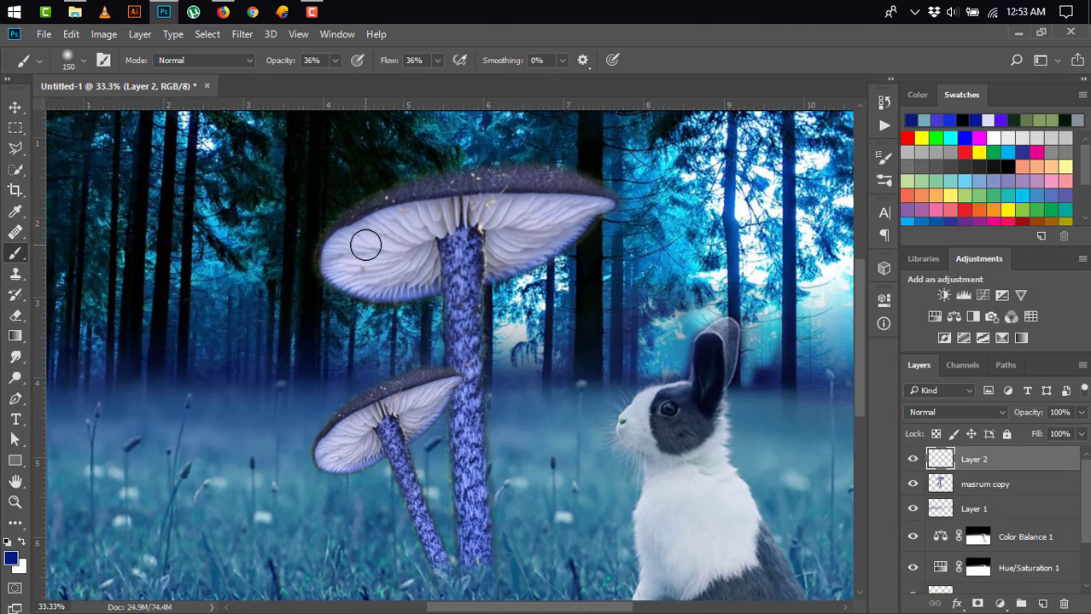
mouse_move(365, 245)
mouse_down()
mouse_move(385, 223)
mouse_move(453, 220)
mouse_move(408, 261)
mouse_up()
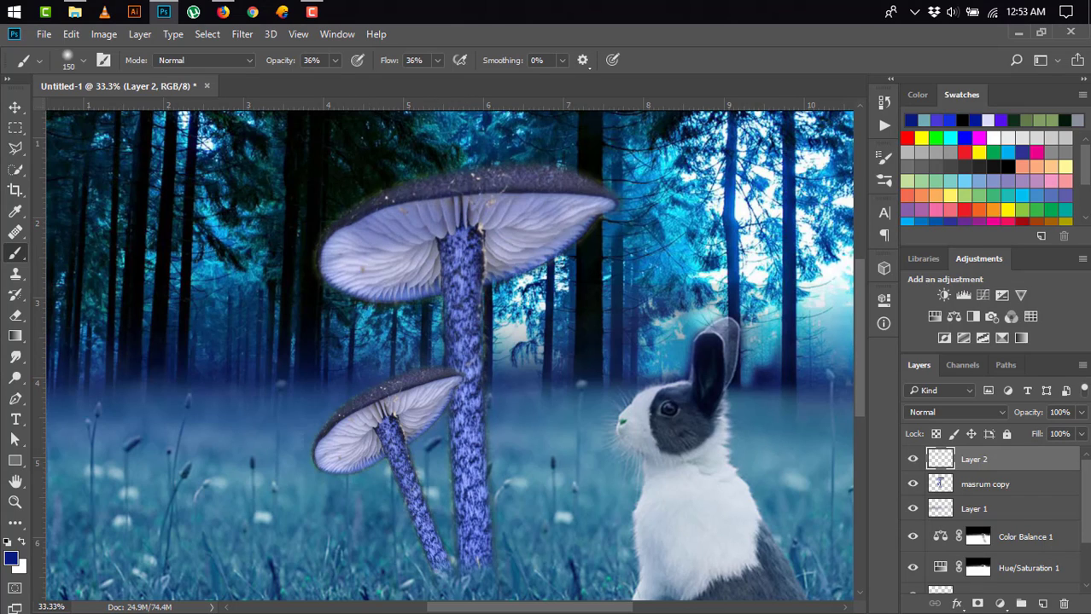
- Pick a deeper blue, set brush Opacity and Flow to 100%, and paint under the large cap
click(9, 562)
drag(424, 427, 450, 443)
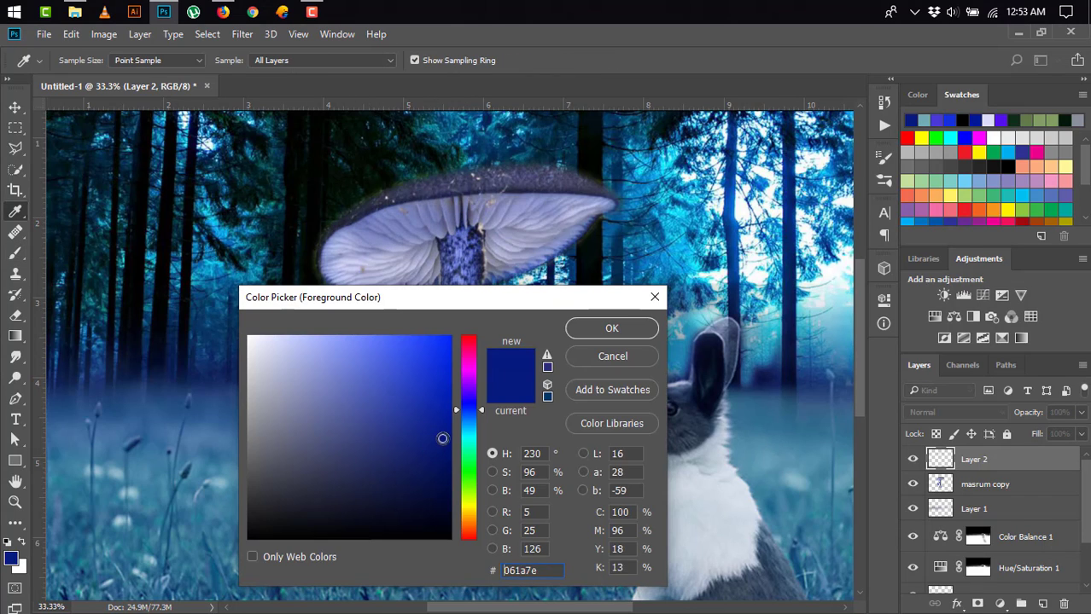
click(611, 330)
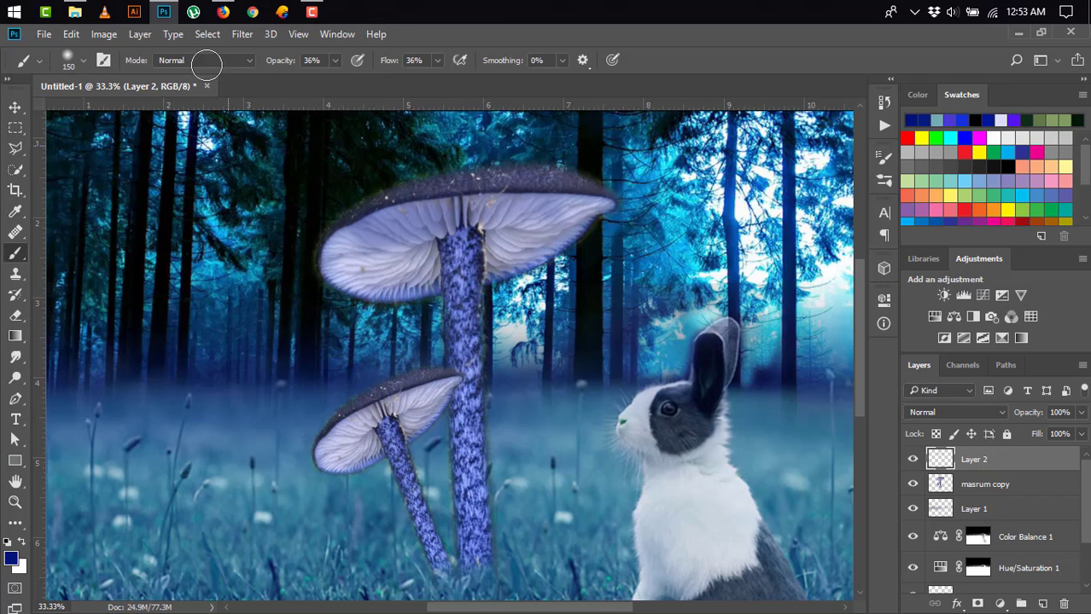
click(334, 61)
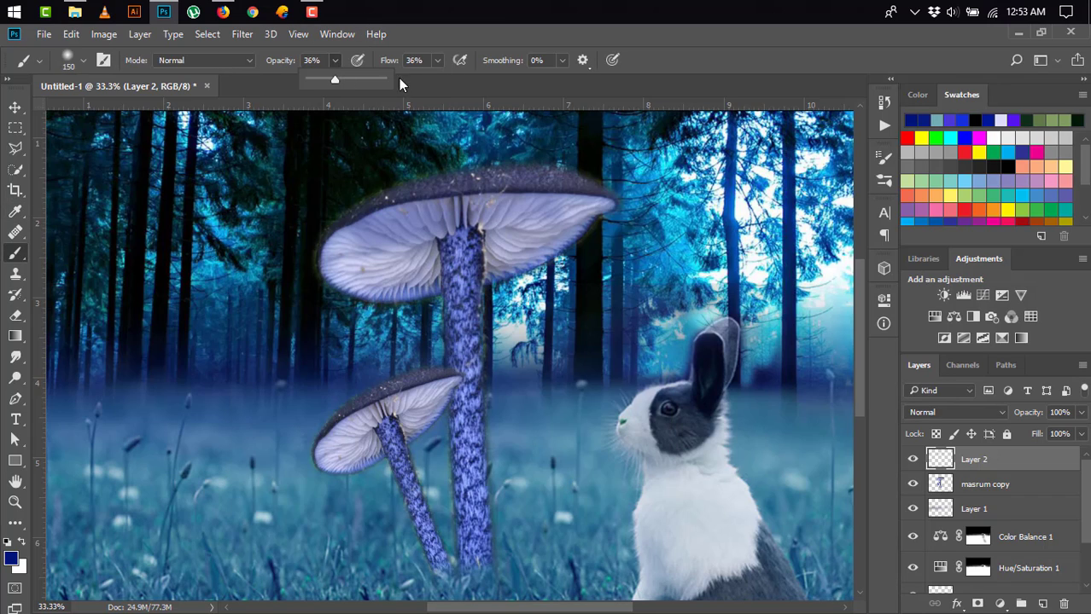
click(437, 61)
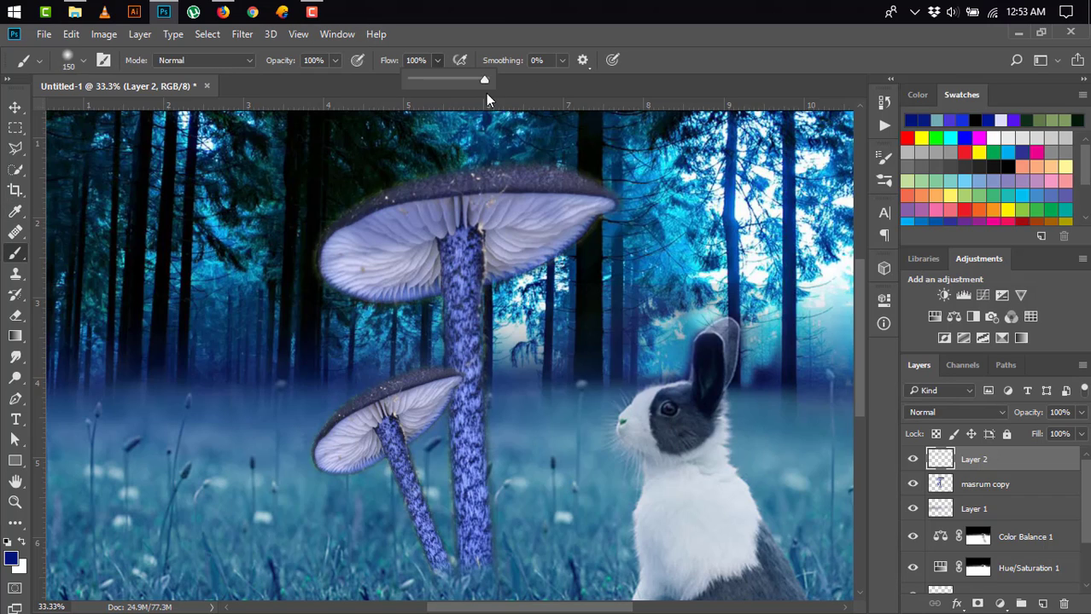
click(16, 108)
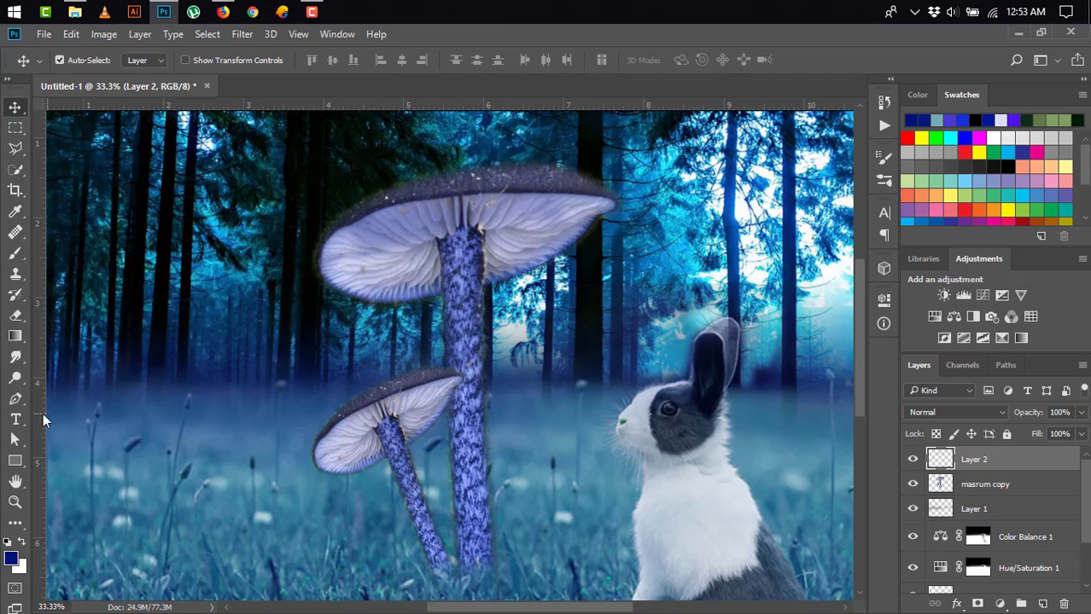
click(16, 254)
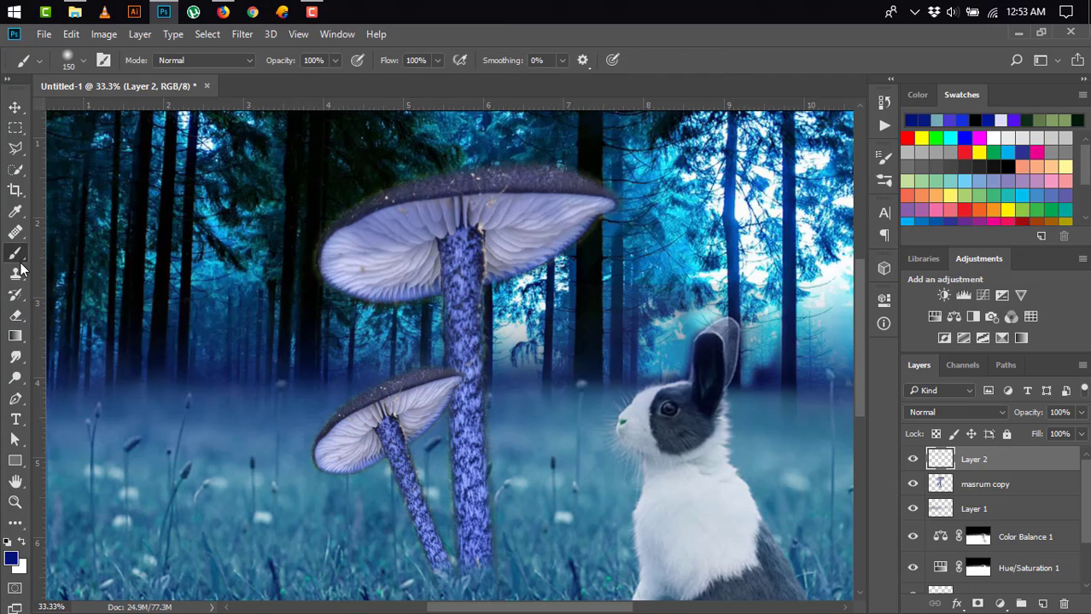
mouse_move(377, 232)
mouse_down()
mouse_move(429, 217)
mouse_move(496, 223)
mouse_move(508, 252)
mouse_move(522, 242)
mouse_move(638, 251)
mouse_move(606, 214)
mouse_move(654, 221)
mouse_move(529, 321)
mouse_move(423, 366)
mouse_move(427, 260)
mouse_move(489, 260)
mouse_move(601, 229)
mouse_move(493, 249)
mouse_move(570, 222)
mouse_move(480, 280)
mouse_move(440, 334)
mouse_move(556, 280)
mouse_up()
- Zoom in to 66.7% and paint dark blue over the large cap's remaining gill tips
click(544, 226)
key(bracketleft)
key(bracketleft)
key(bracketleft)
key(bracketleft)
key(bracketleft)
key(bracketleft)
key(bracketright)
key(bracketright)
key(bracketright)
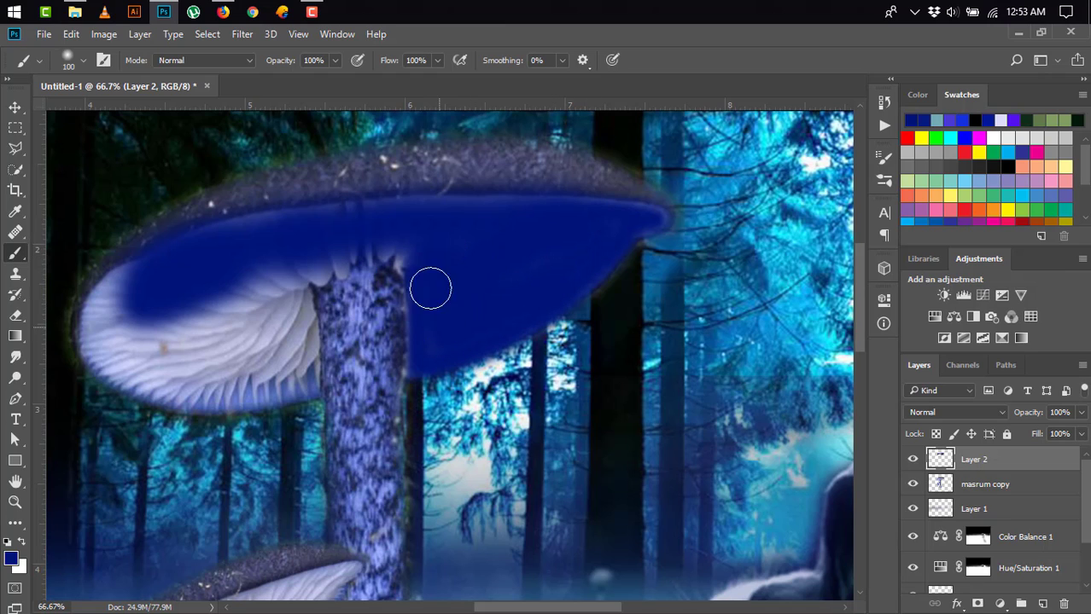
mouse_move(431, 285)
mouse_down()
mouse_move(394, 244)
mouse_move(316, 253)
mouse_move(335, 258)
mouse_move(280, 272)
mouse_move(302, 345)
mouse_move(263, 383)
mouse_move(151, 382)
mouse_move(108, 364)
mouse_move(88, 336)
mouse_move(141, 285)
mouse_move(109, 299)
mouse_move(122, 346)
mouse_move(137, 309)
mouse_move(109, 304)
mouse_move(125, 287)
mouse_move(134, 358)
mouse_move(209, 323)
mouse_move(173, 358)
mouse_move(257, 332)
mouse_move(275, 359)
mouse_move(253, 264)
mouse_up()
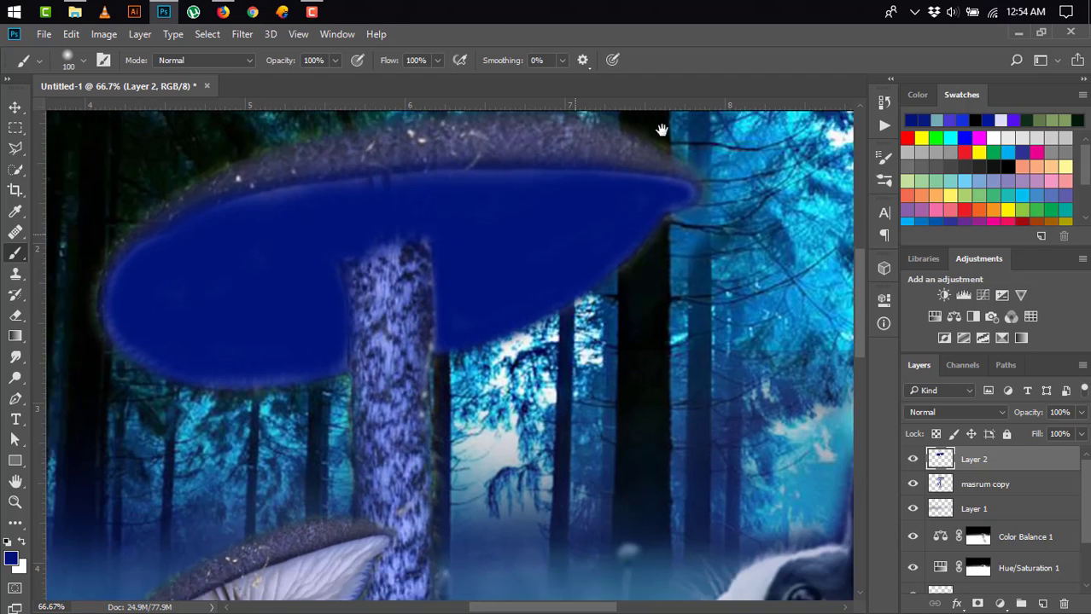
mouse_move(213, 589)
mouse_down()
mouse_move(434, 443)
mouse_move(467, 349)
mouse_move(365, 435)
mouse_up()
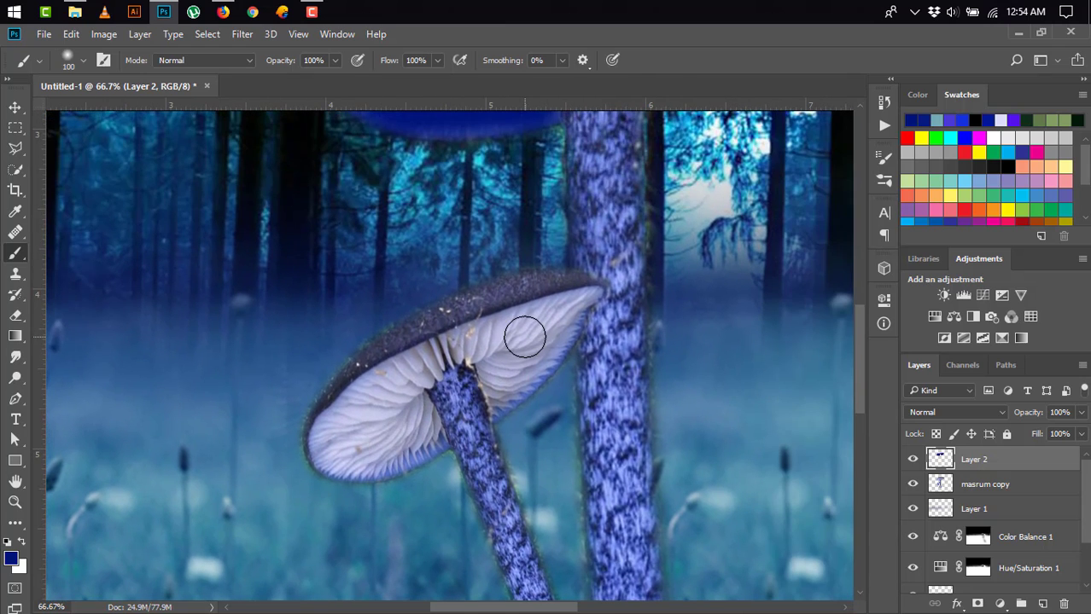
- Paint the small mushroom's gills solid dark blue on Layer 2, undoing stray strokes
mouse_move(523, 329)
mouse_down()
mouse_move(510, 340)
mouse_move(530, 341)
mouse_move(536, 323)
mouse_move(586, 296)
mouse_up()
key(bracketleft)
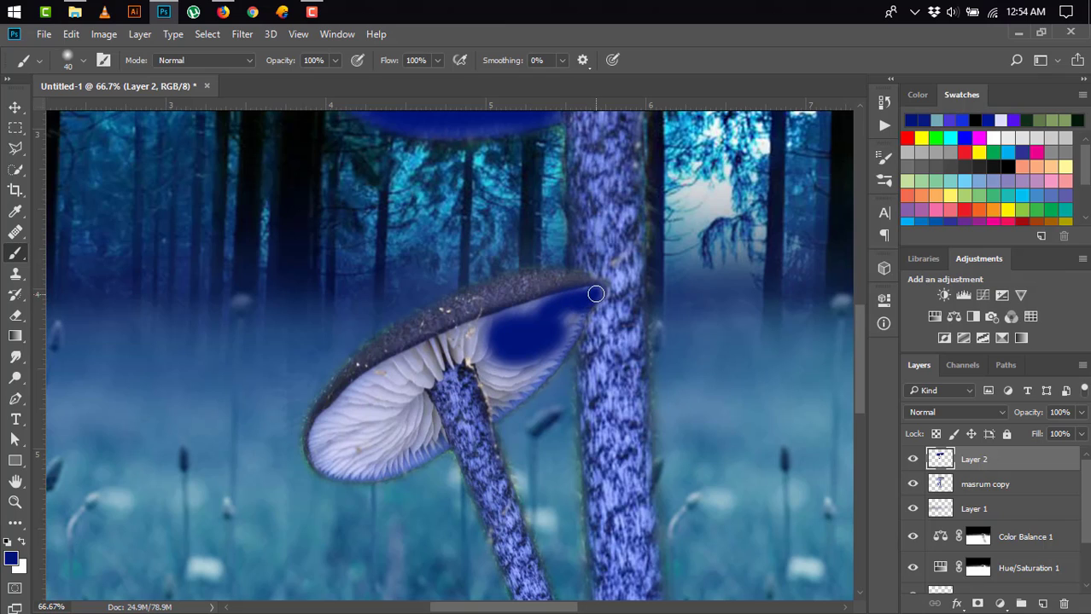
mouse_move(534, 307)
mouse_down()
mouse_move(426, 347)
mouse_move(338, 403)
mouse_move(313, 437)
mouse_move(317, 463)
mouse_move(358, 469)
mouse_up()
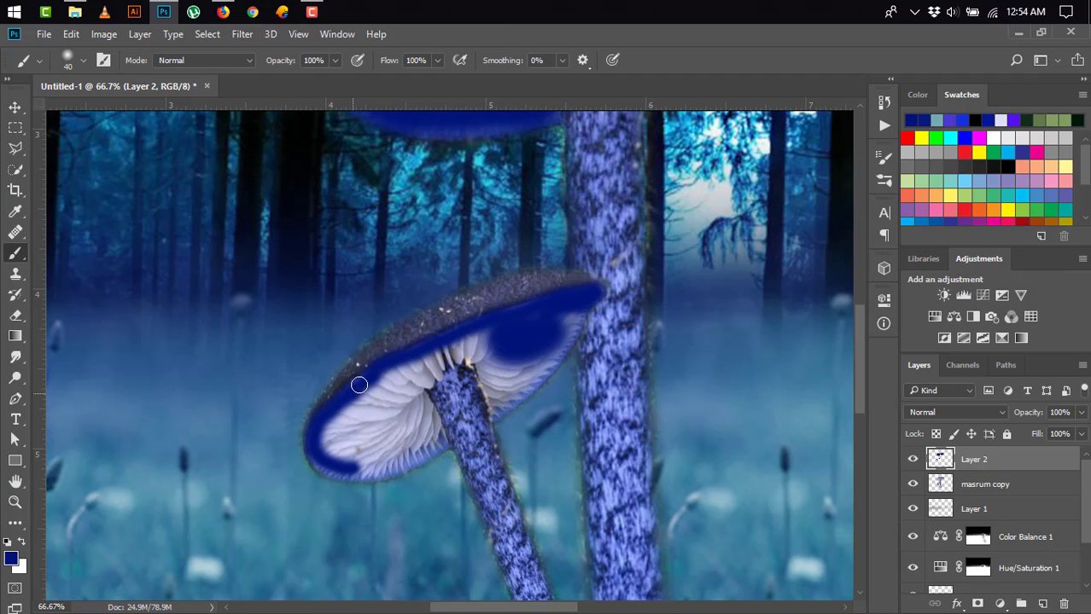
mouse_move(422, 402)
mouse_down()
mouse_move(431, 420)
mouse_move(421, 453)
mouse_move(370, 478)
mouse_up()
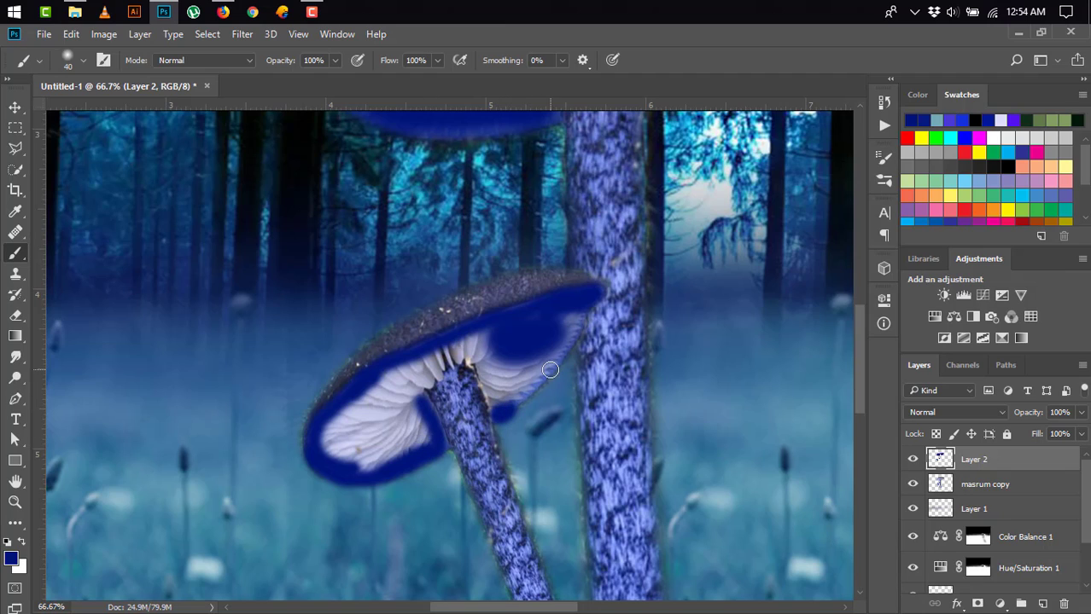
key(ctrl+z)
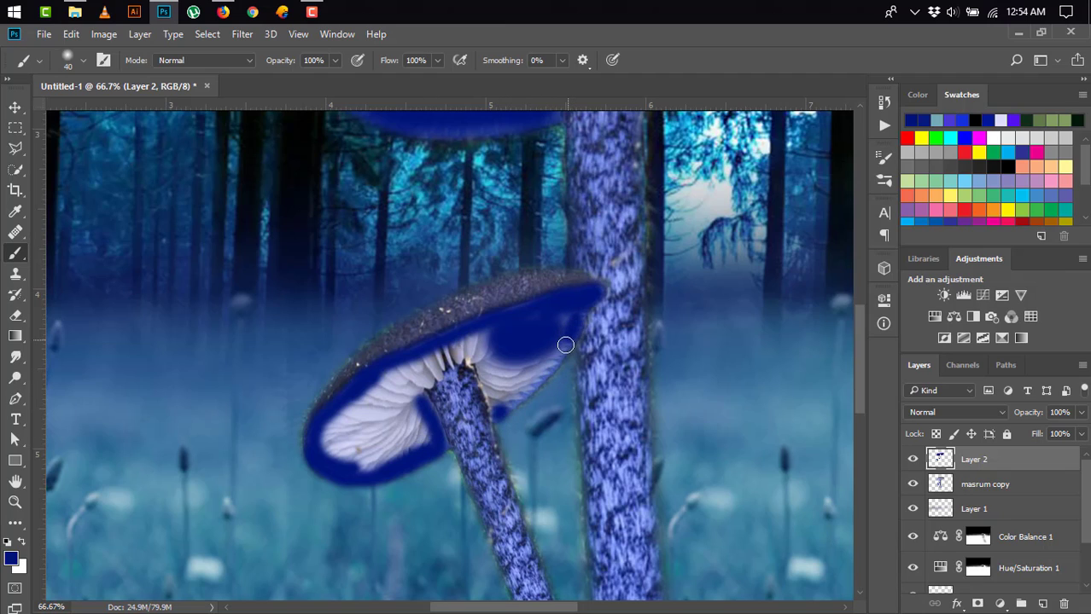
drag(565, 345, 503, 412)
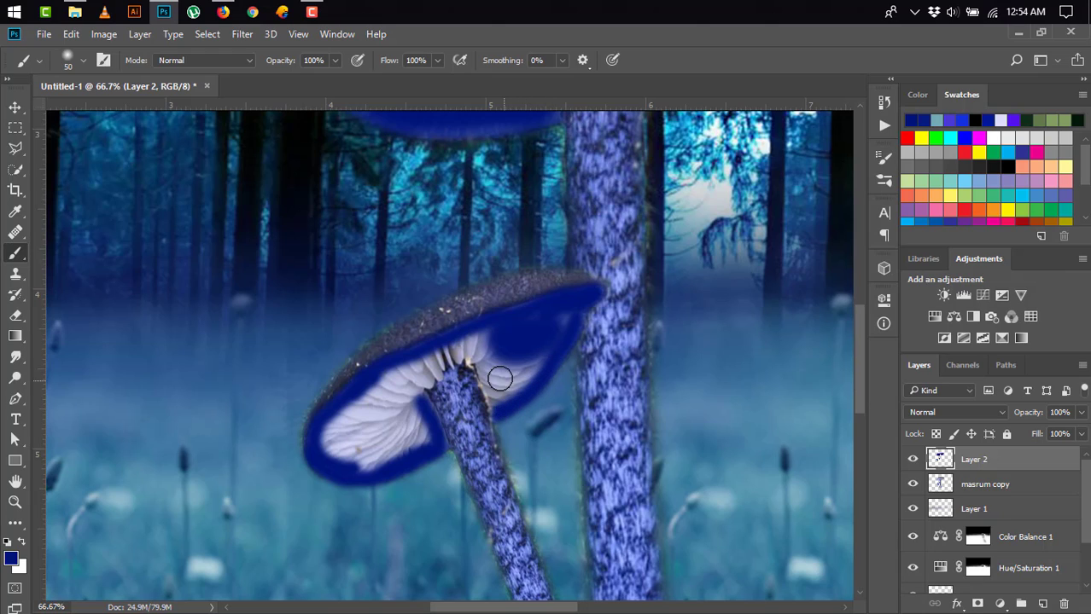
key(bracketright)
key(bracketright)
key(bracketright)
mouse_move(500, 378)
mouse_down()
mouse_move(523, 375)
mouse_move(555, 318)
mouse_move(563, 322)
mouse_move(516, 394)
mouse_move(499, 366)
mouse_move(502, 396)
mouse_move(494, 343)
mouse_move(394, 385)
mouse_move(477, 353)
mouse_up()
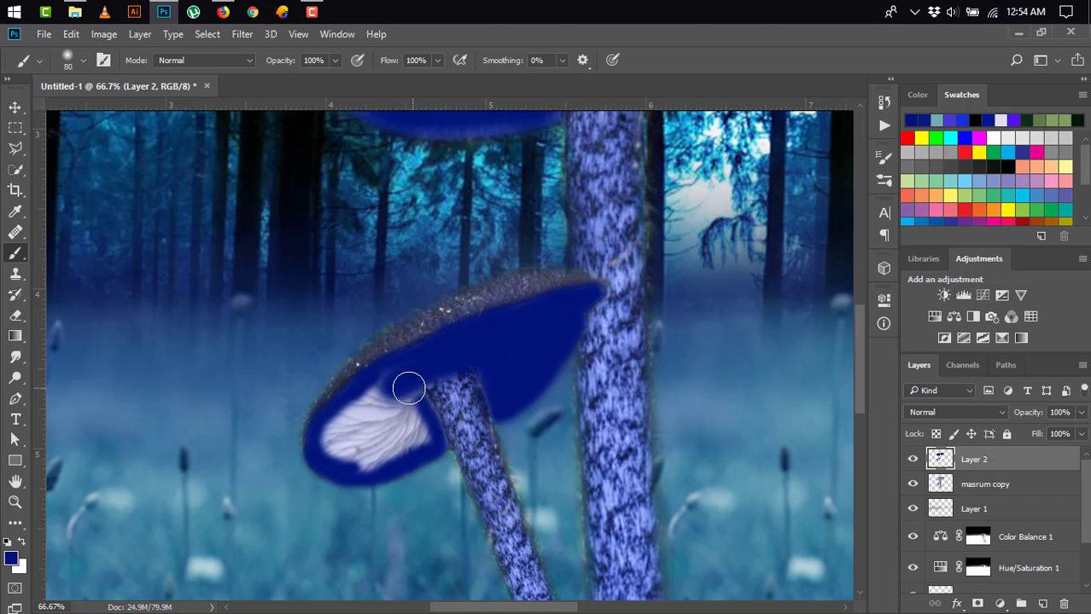
mouse_move(408, 388)
mouse_down()
mouse_move(370, 384)
mouse_move(333, 434)
mouse_move(363, 448)
mouse_move(329, 438)
mouse_move(395, 446)
mouse_move(363, 471)
mouse_move(387, 436)
mouse_move(340, 439)
mouse_move(367, 409)
mouse_move(349, 461)
mouse_move(367, 453)
mouse_move(414, 405)
mouse_move(405, 399)
mouse_move(418, 448)
mouse_move(412, 439)
mouse_up()
key(ctrl+z)
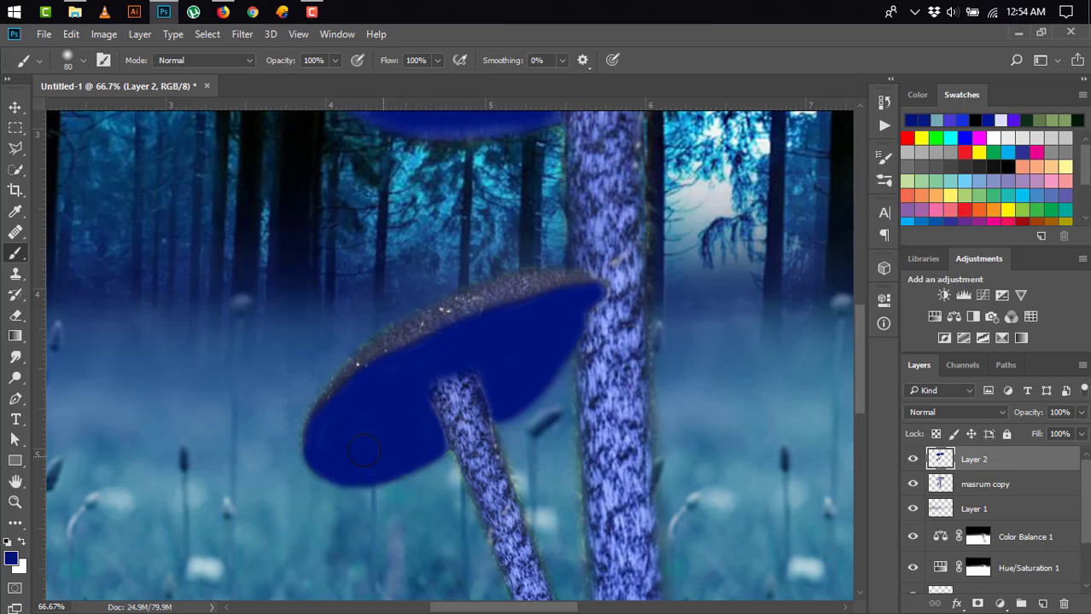
key(ctrl+minus)
key(ctrl+minus)
key(ctrl+minus)
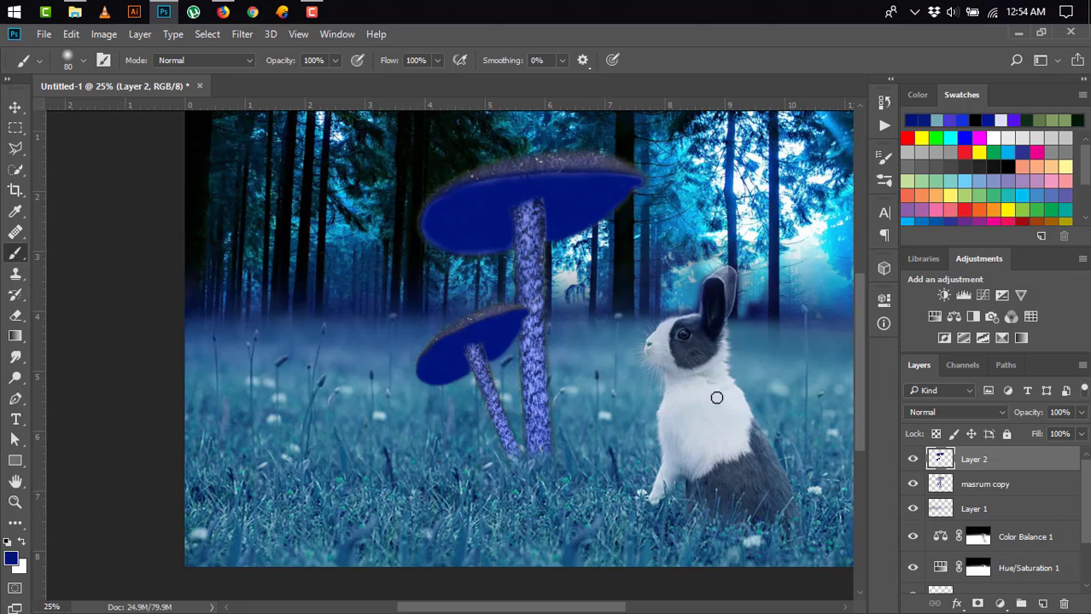
- Compare Lighten, Lighter Color and Linear Dodge (Add) on Layer 2, settling on Color Dodge
click(987, 412)
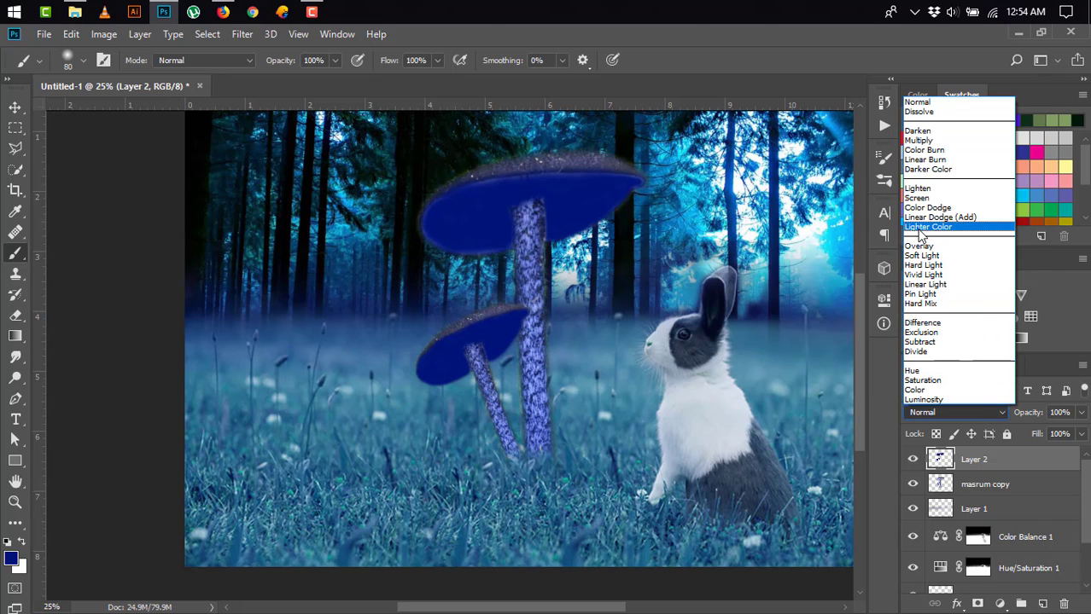
click(924, 208)
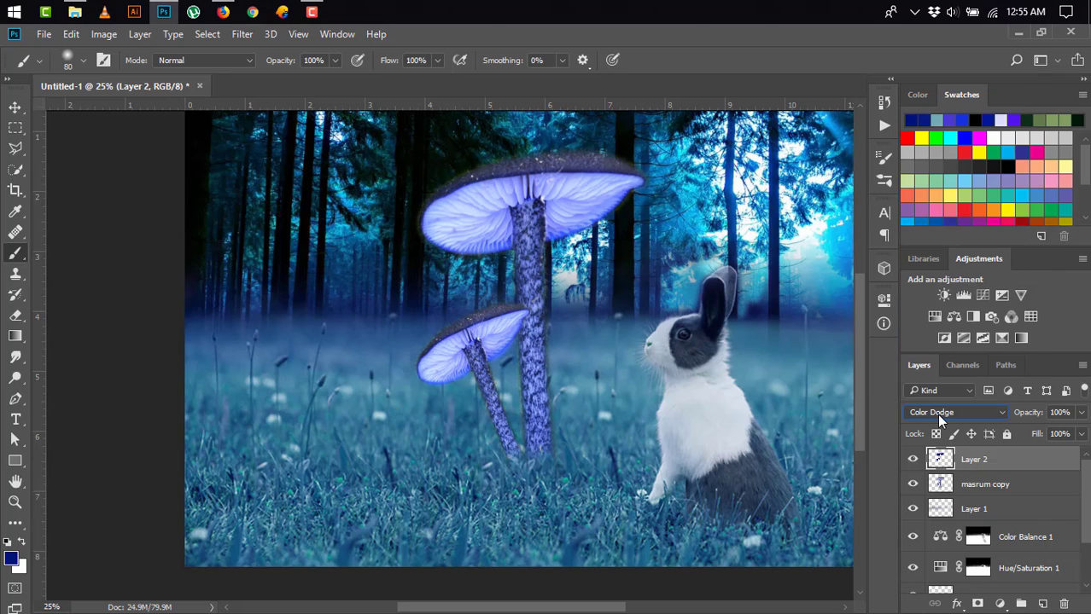
click(936, 414)
click(921, 186)
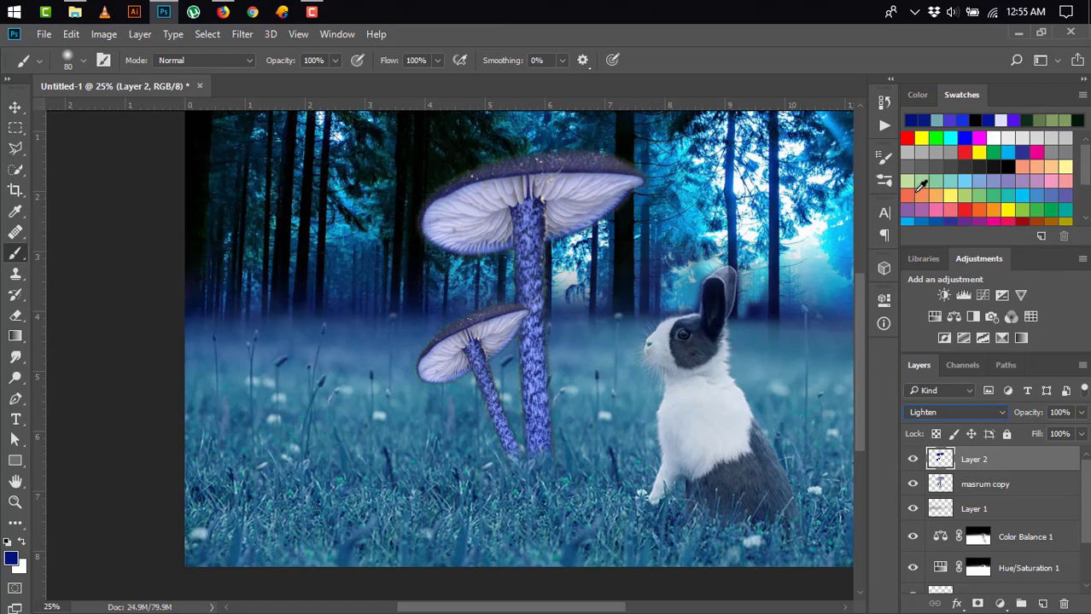
click(953, 414)
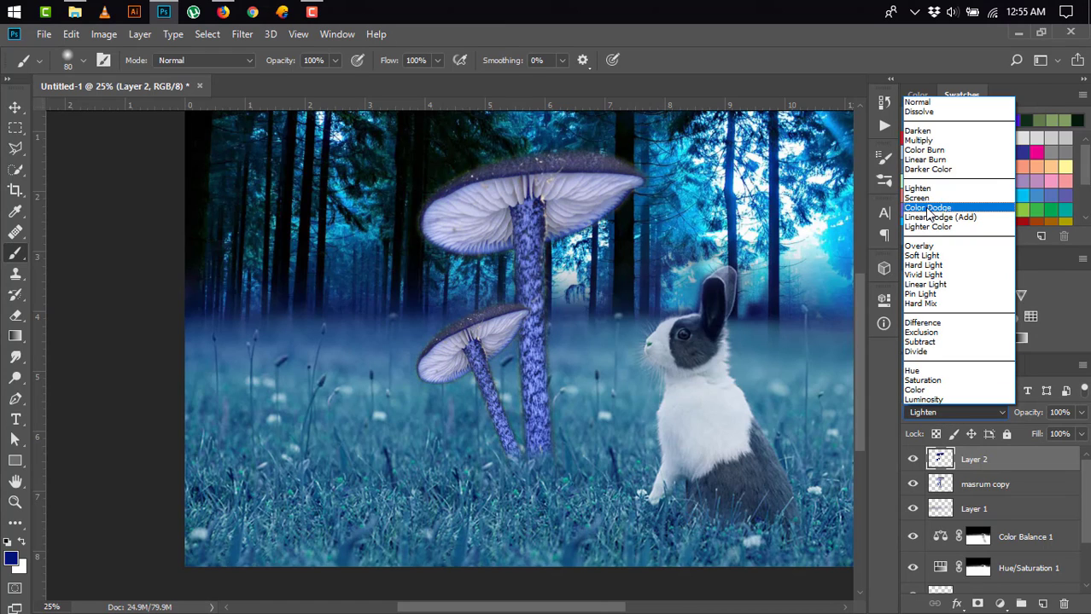
click(928, 226)
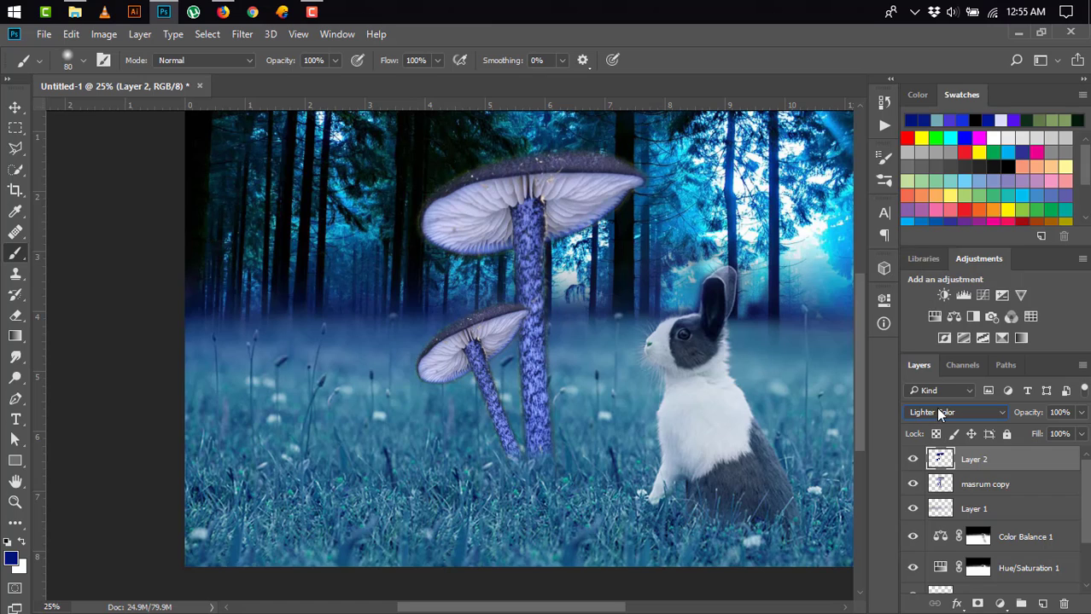
click(935, 410)
click(938, 217)
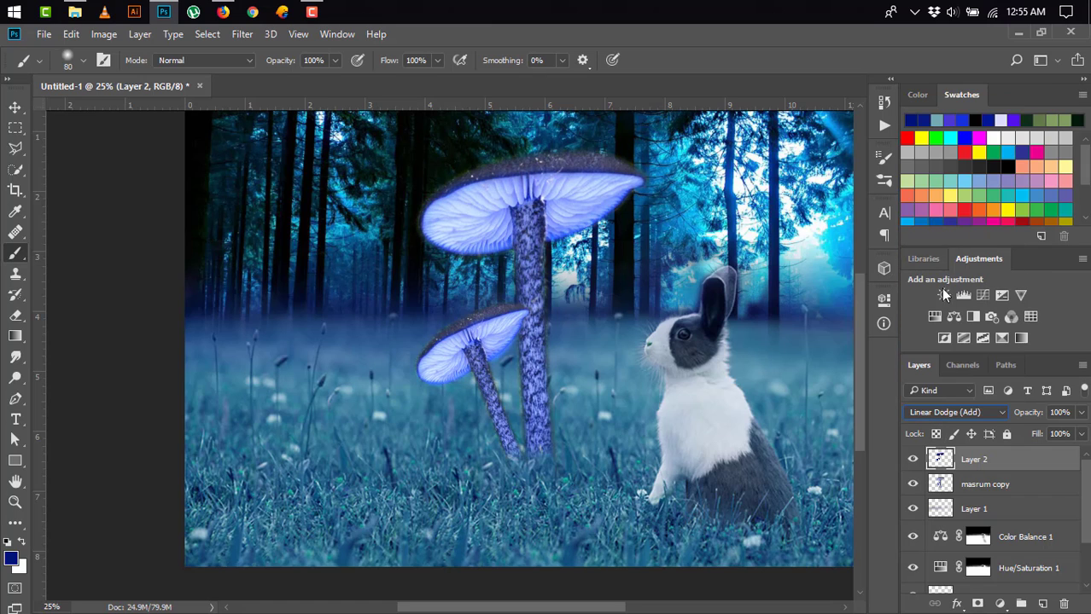
click(948, 410)
click(934, 209)
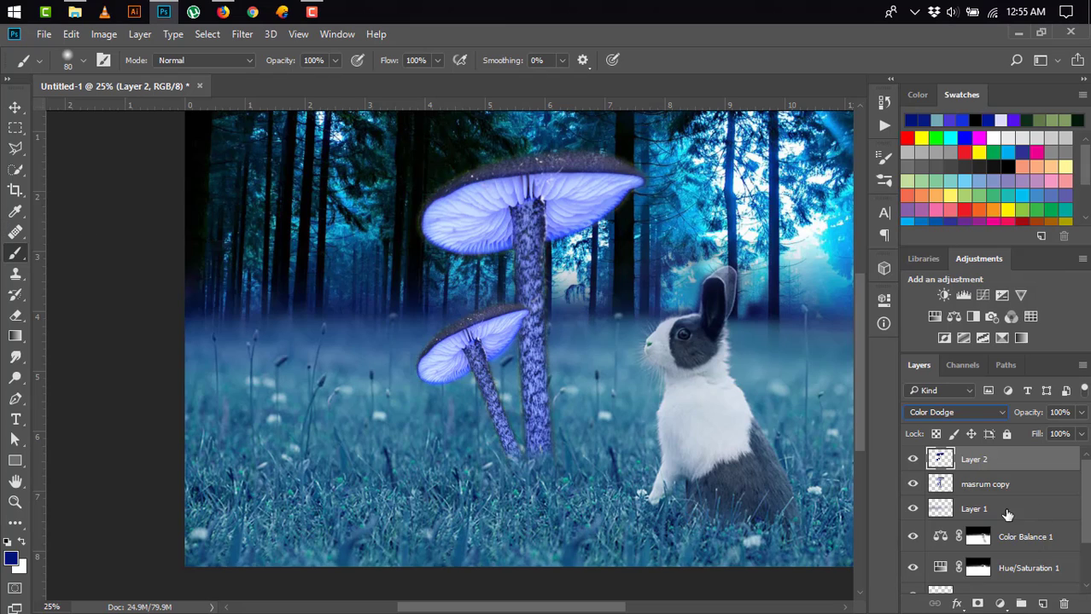
scroll(1087, 486, down, 1)
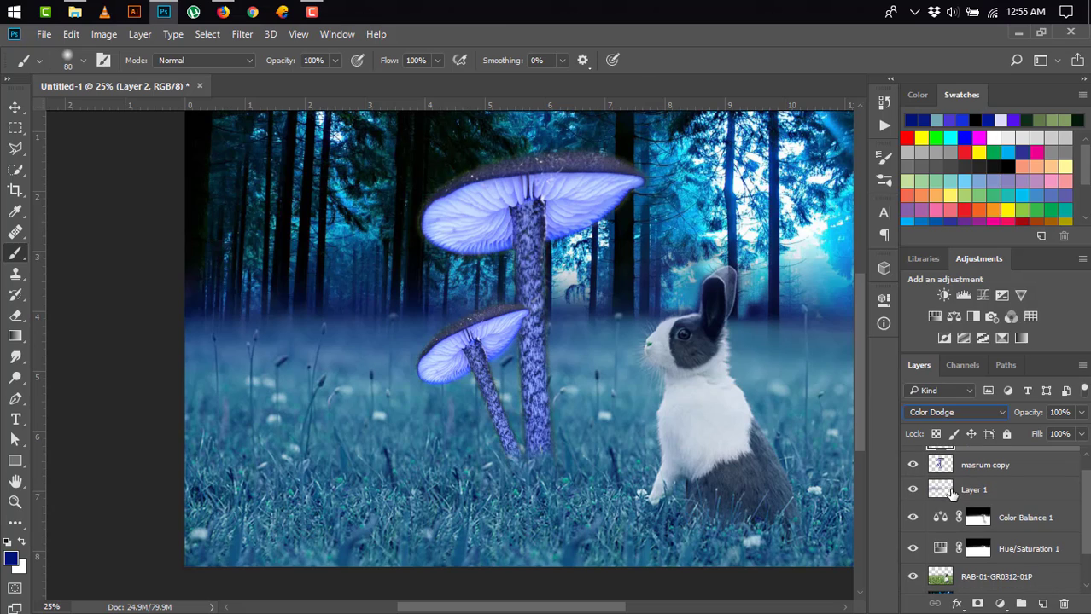
- Select Layer 1 as the target for a new adjustment layer
click(15, 107)
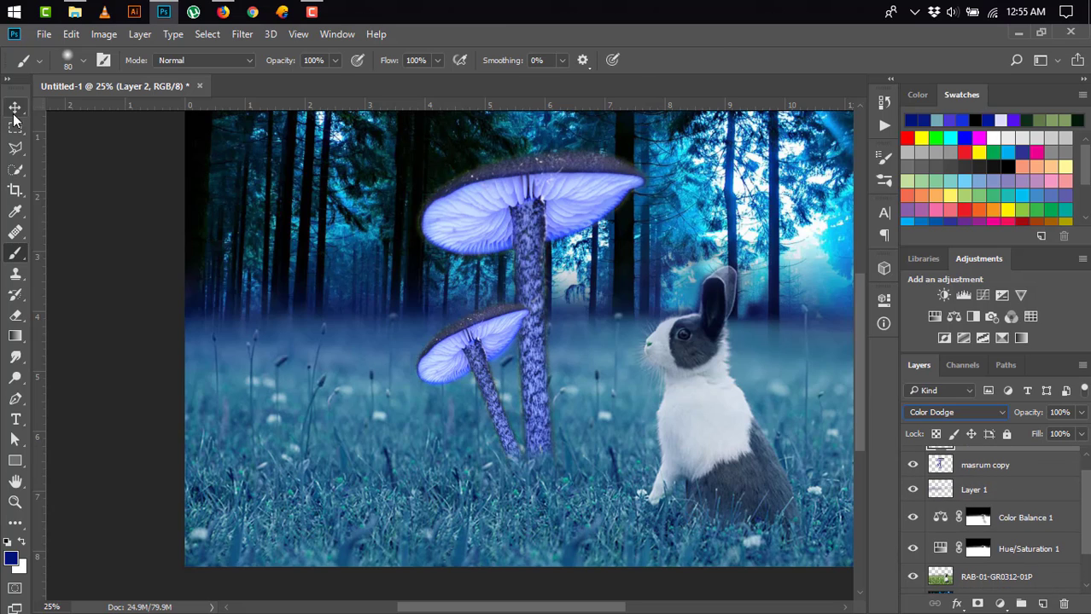
click(1006, 487)
scroll(998, 512, down, 2)
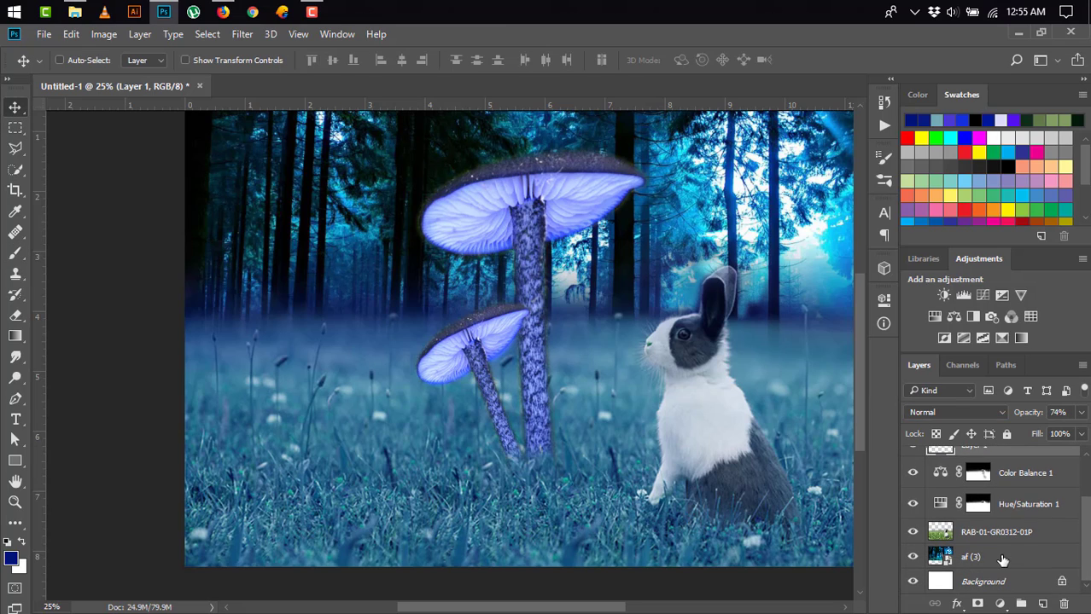
click(997, 557)
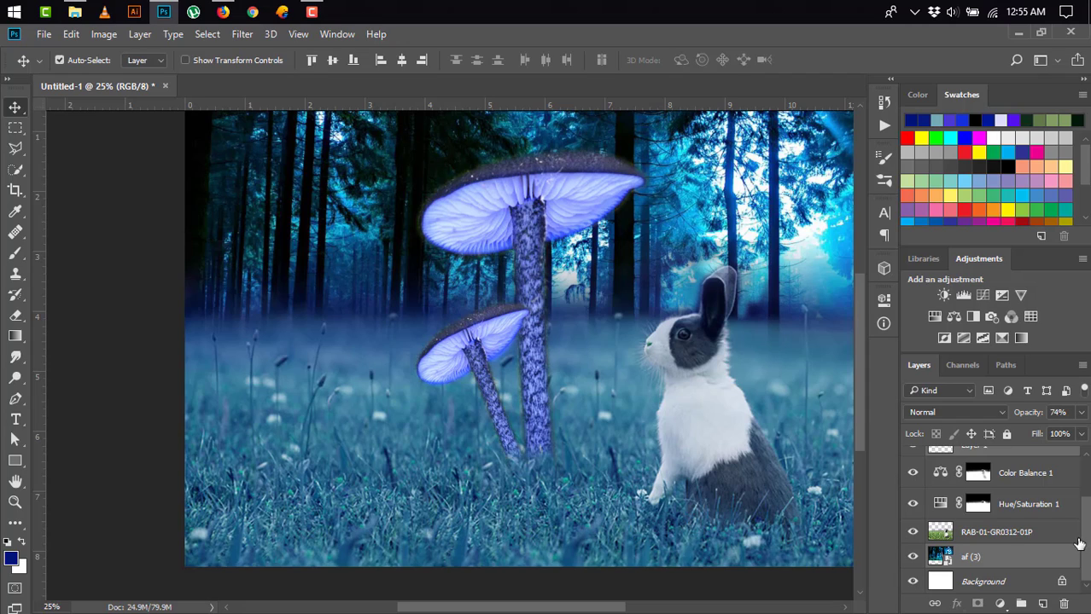
scroll(994, 529, up, 3)
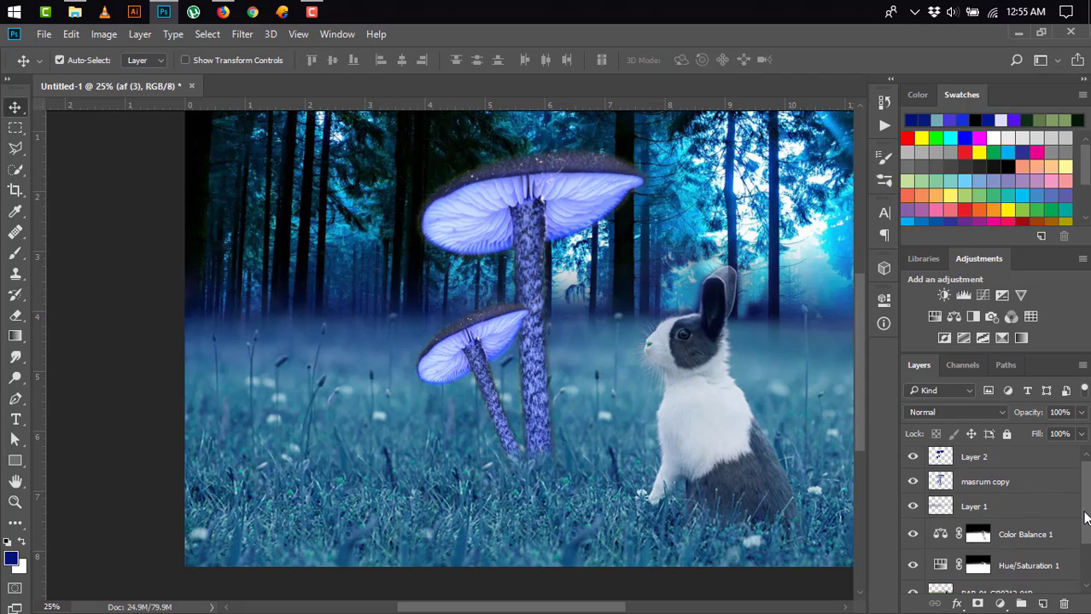
click(994, 512)
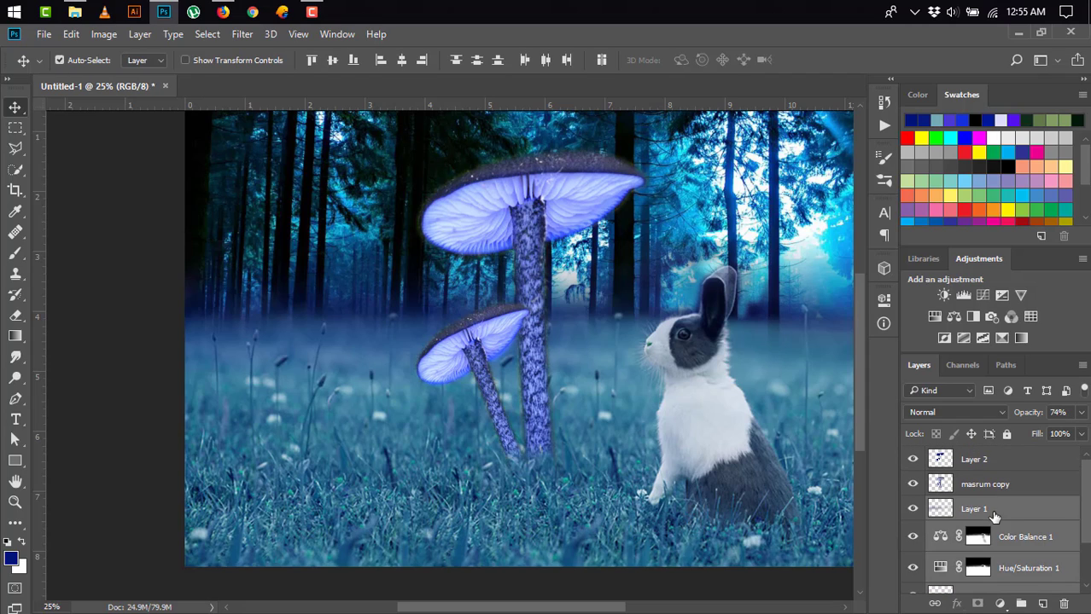
- Add a Brightness/Contrast layer at Brightness -58 and mask the rabbit's head to keep it bright
click(1000, 604)
click(960, 316)
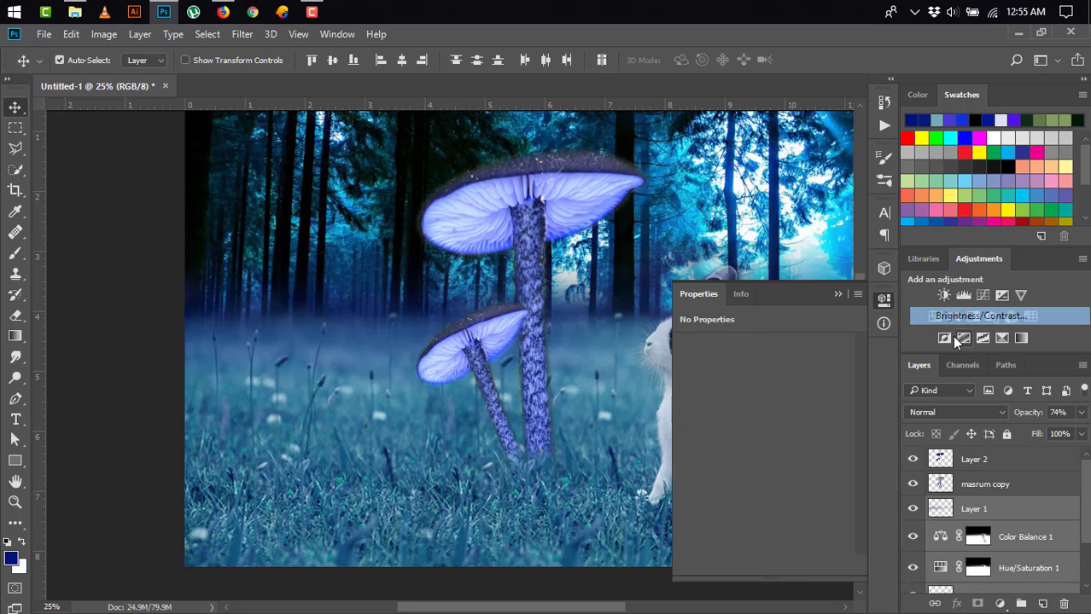
drag(757, 385, 733, 385)
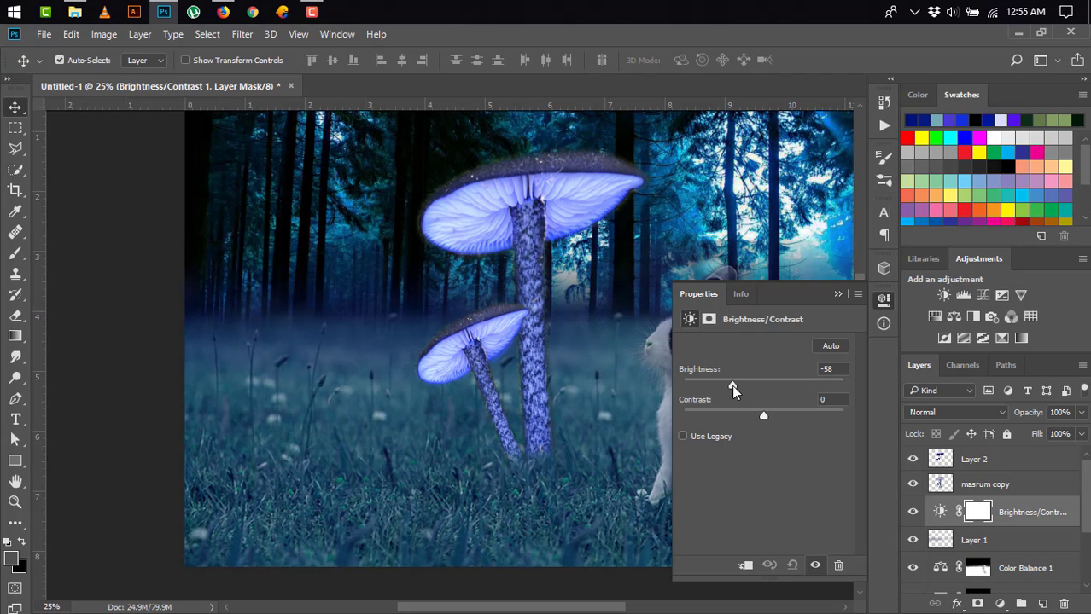
click(836, 294)
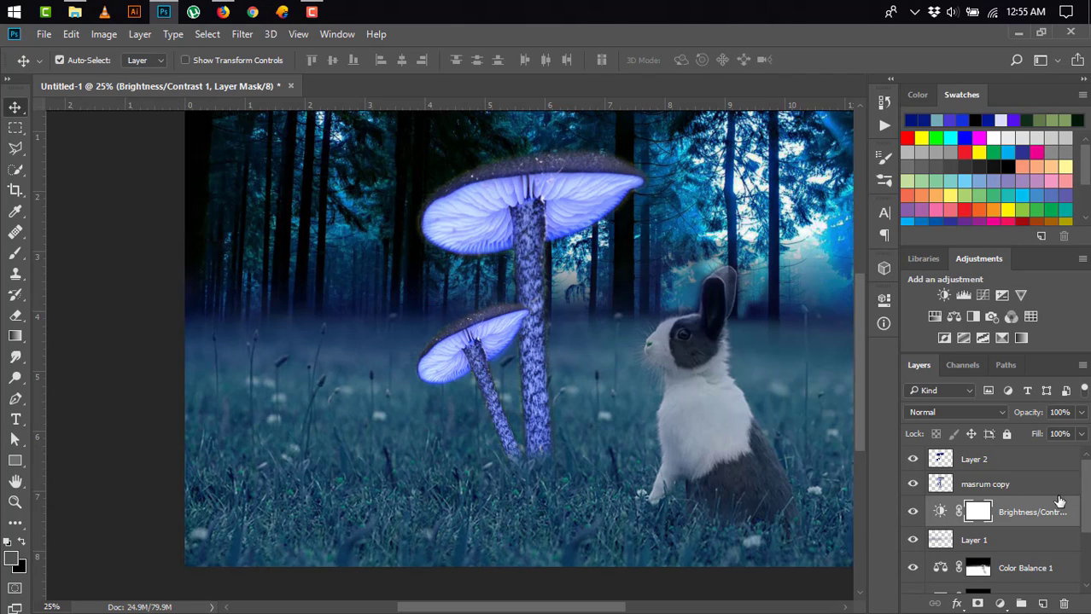
click(17, 256)
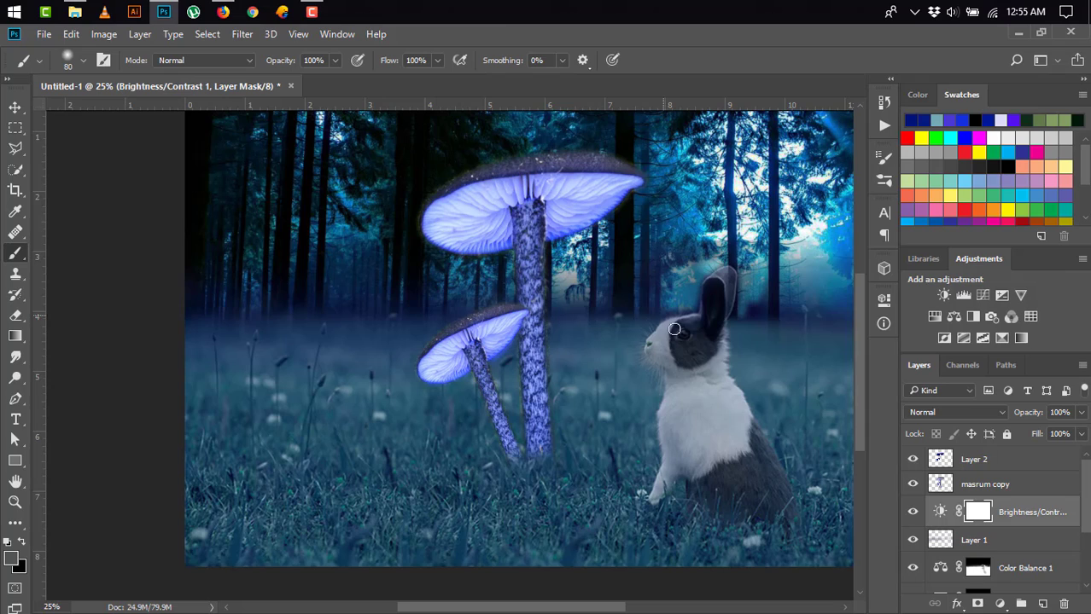
mouse_move(687, 352)
mouse_down()
mouse_move(685, 327)
mouse_move(649, 351)
mouse_up()
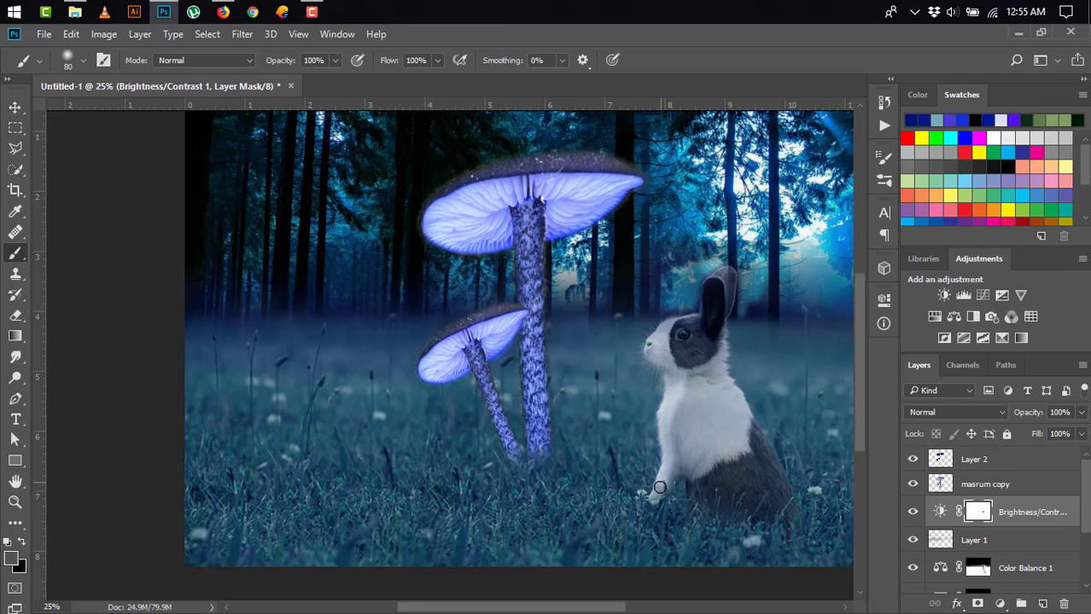
- Paint the adjustment mask to keep the rabbit's chest, front leg and body bright
mouse_move(671, 481)
mouse_down()
mouse_move(745, 438)
mouse_move(714, 369)
mouse_move(682, 429)
mouse_move(719, 409)
mouse_move(720, 436)
mouse_up()
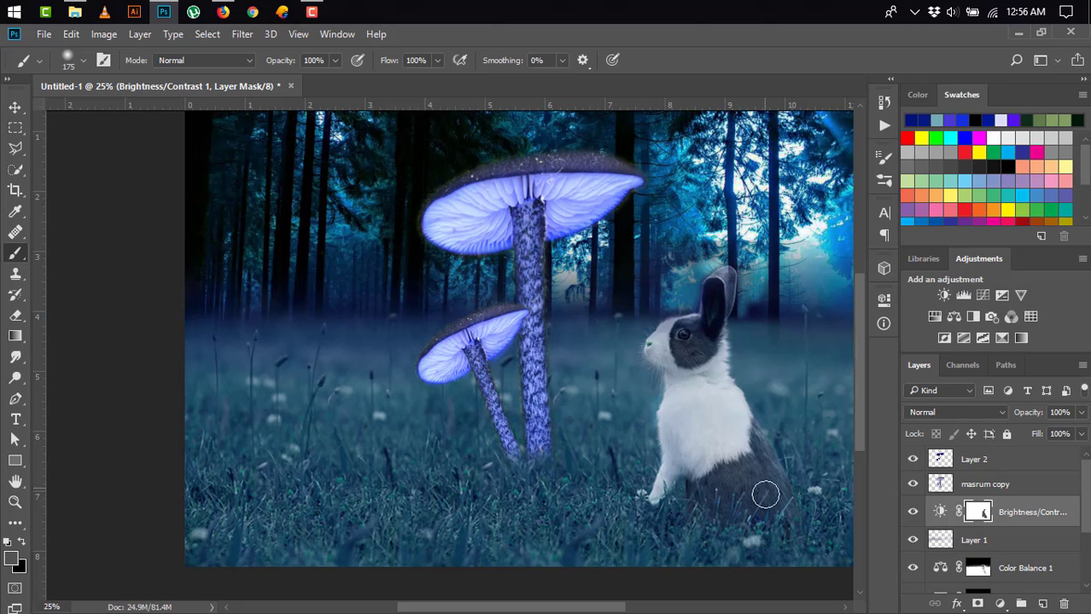
drag(661, 380, 572, 367)
alt+click(659, 439)
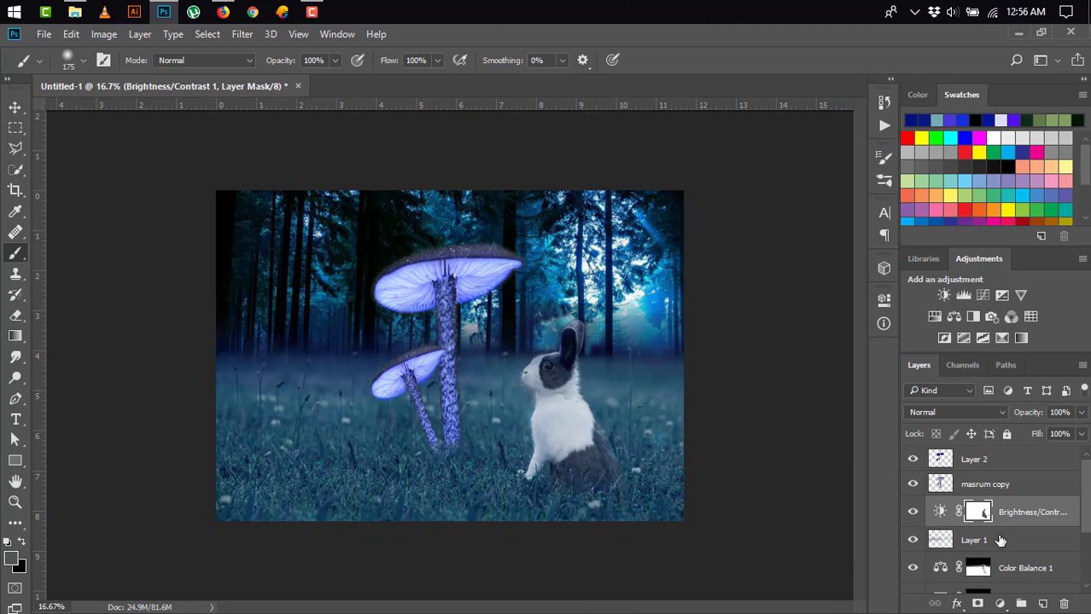
- Set the Brightness/Contrast adjustment to brightness -85 and contrast 38
double_click(939, 512)
drag(724, 386, 717, 385)
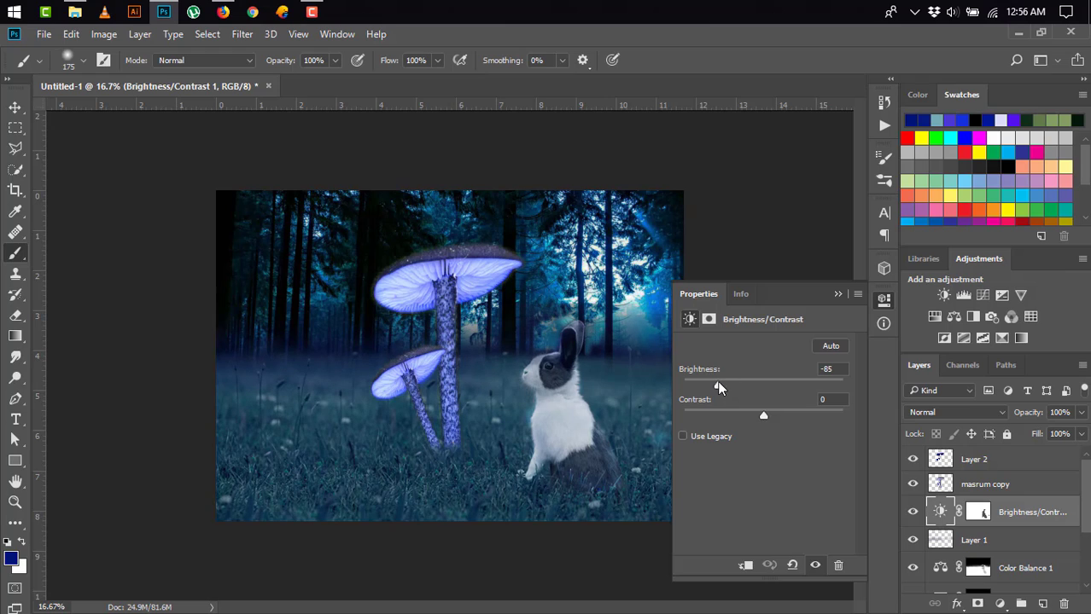
drag(771, 415, 792, 415)
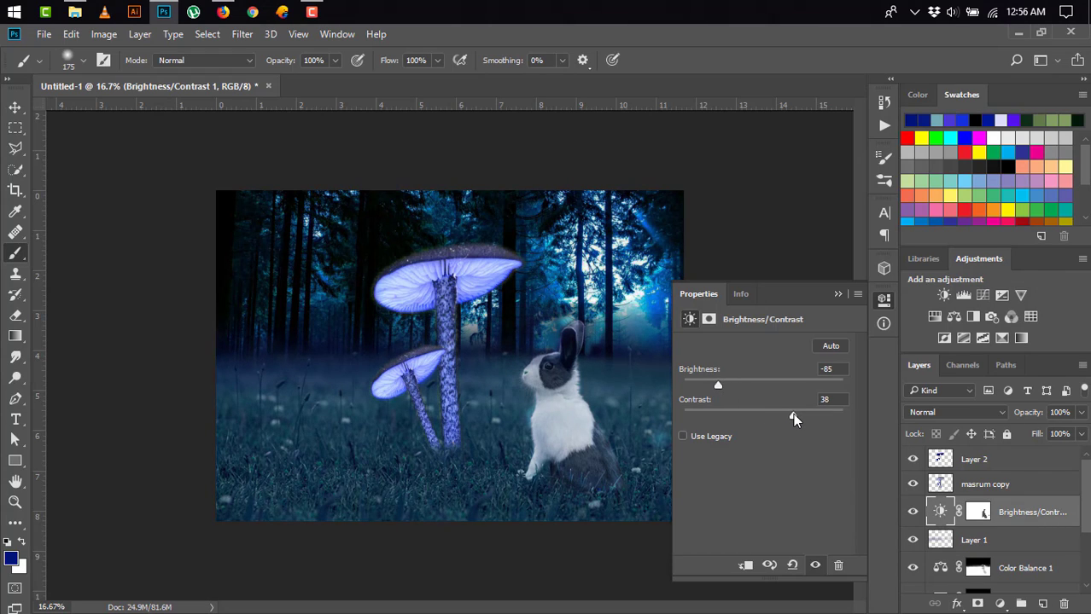
click(840, 295)
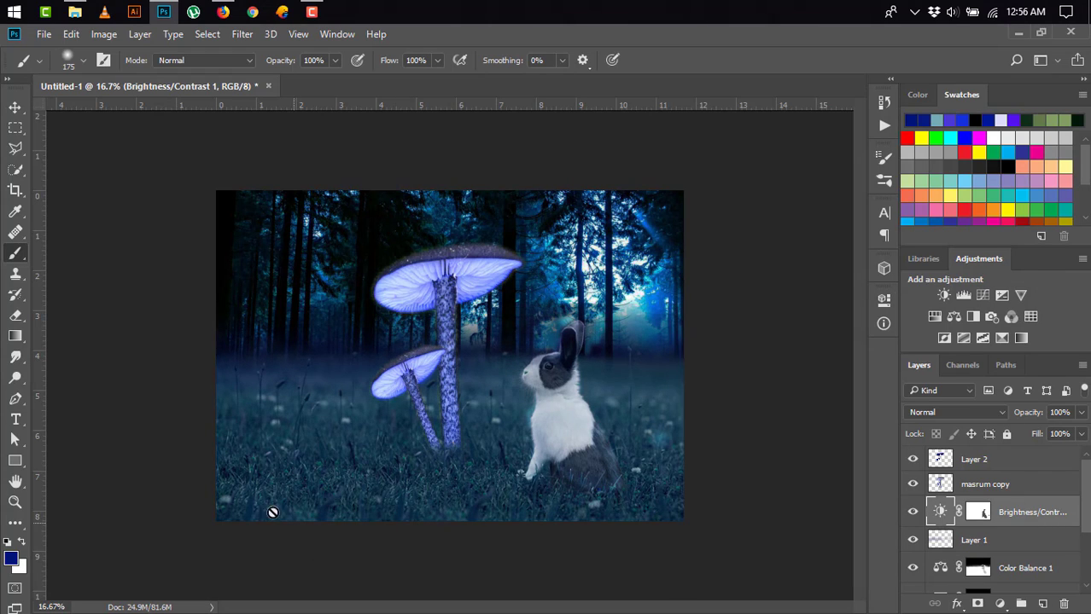
click(982, 461)
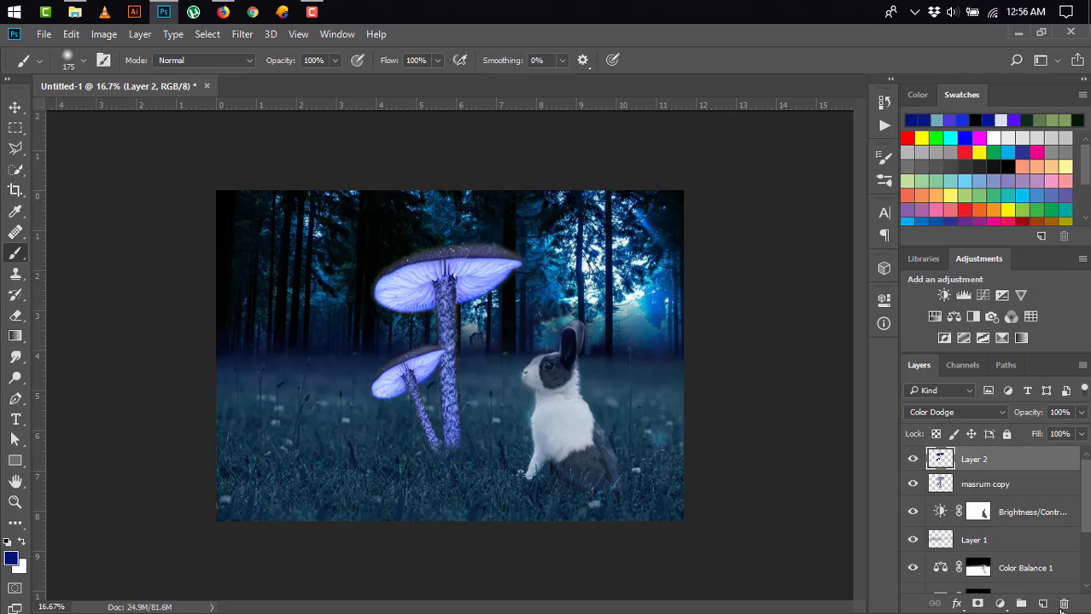
- Add a new layer and ready a brighter blue brush at size 500
click(1042, 603)
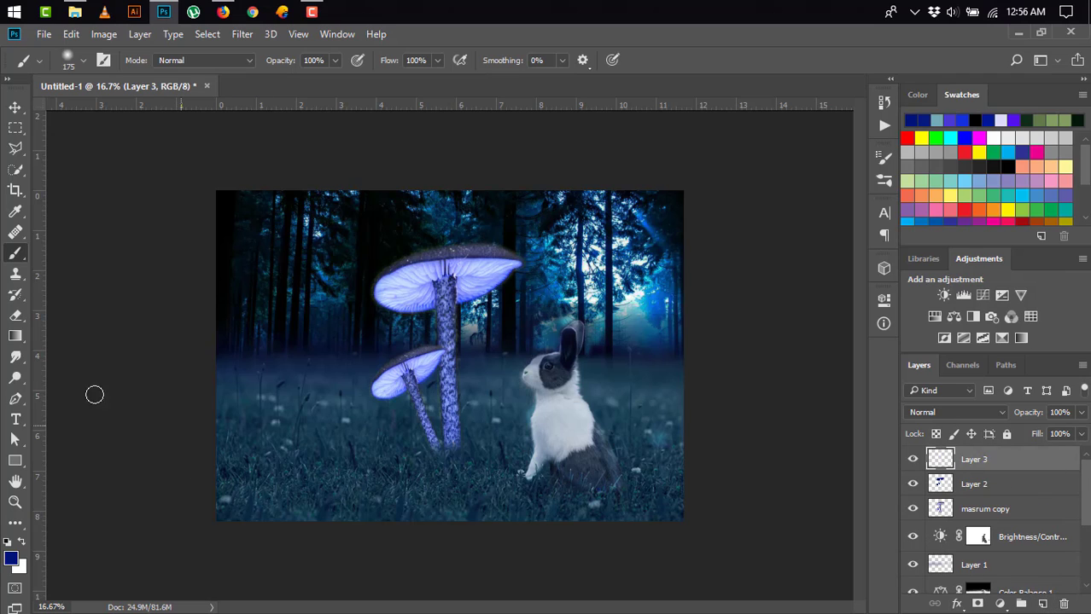
right_click(14, 262)
click(49, 256)
click(11, 556)
drag(424, 407, 445, 365)
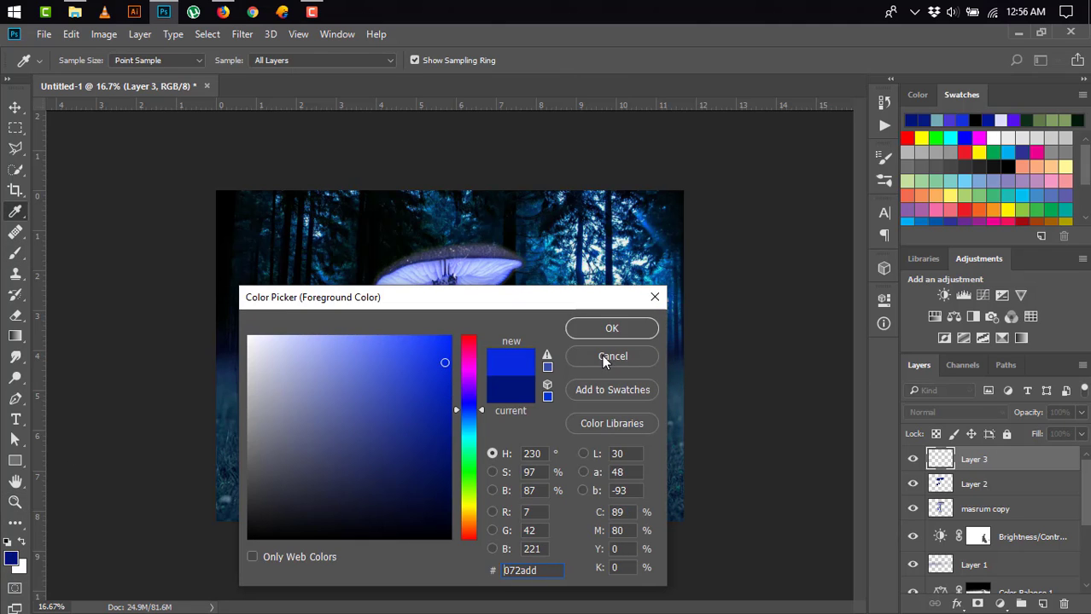
click(597, 333)
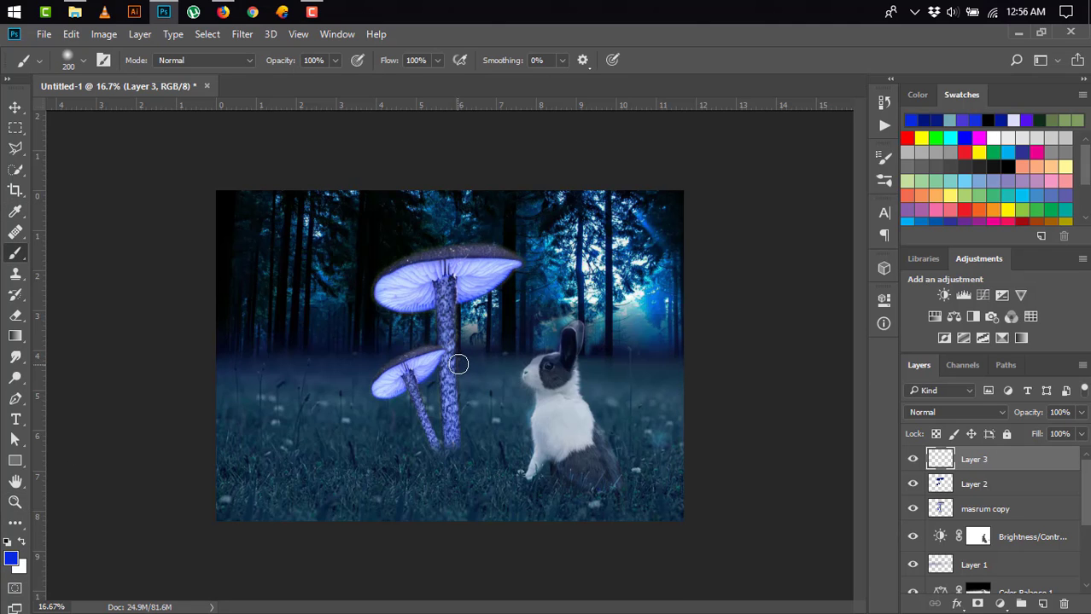
key(bracketright)
key(bracketright)
key(bracketright)
- Paint bright blue over the mushroom stems, the area between them, and the rabbit
drag(479, 308, 558, 405)
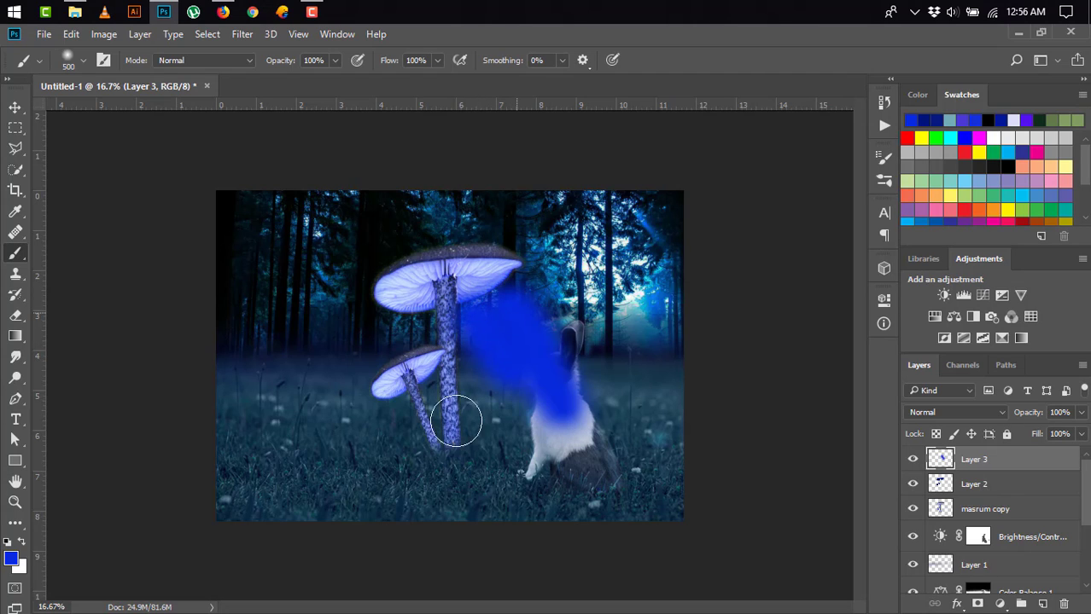
mouse_move(446, 371)
mouse_down()
mouse_move(493, 419)
mouse_move(473, 410)
mouse_up()
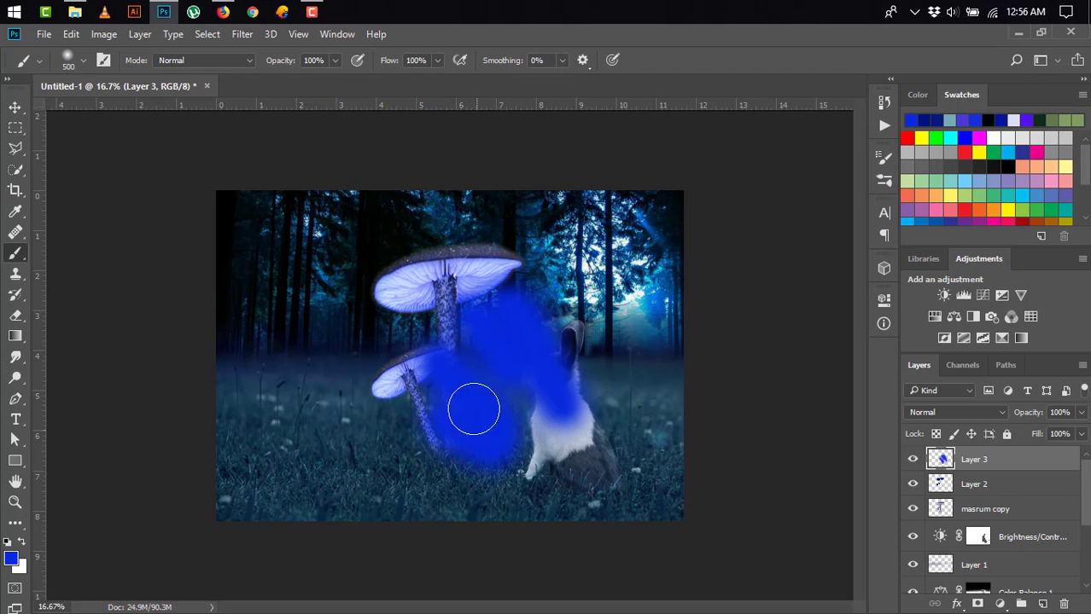
drag(441, 329, 484, 397)
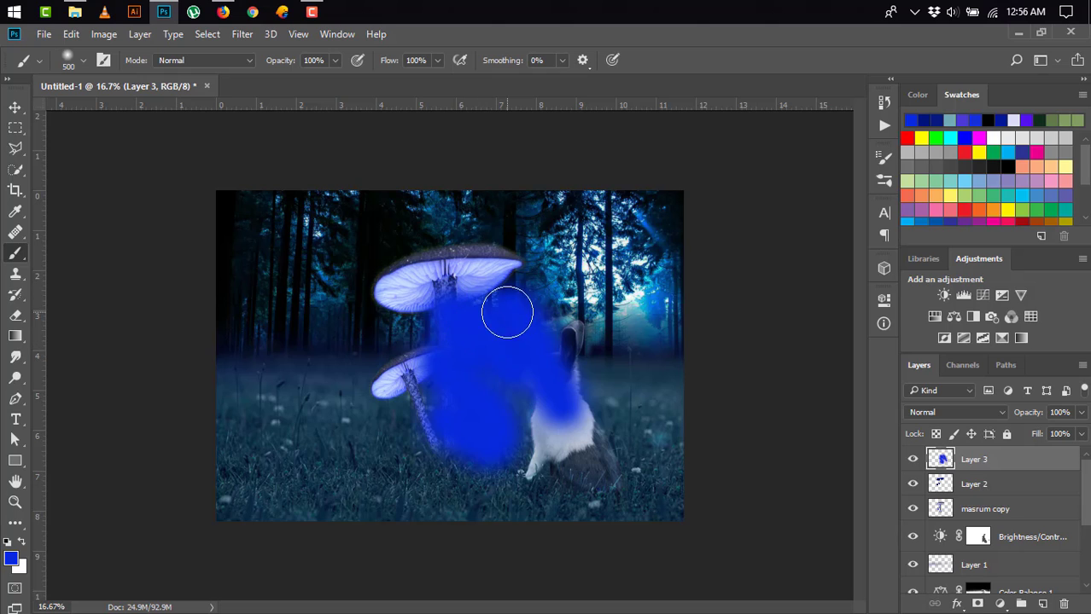
mouse_move(507, 312)
mouse_down()
mouse_move(402, 322)
mouse_move(494, 292)
mouse_up()
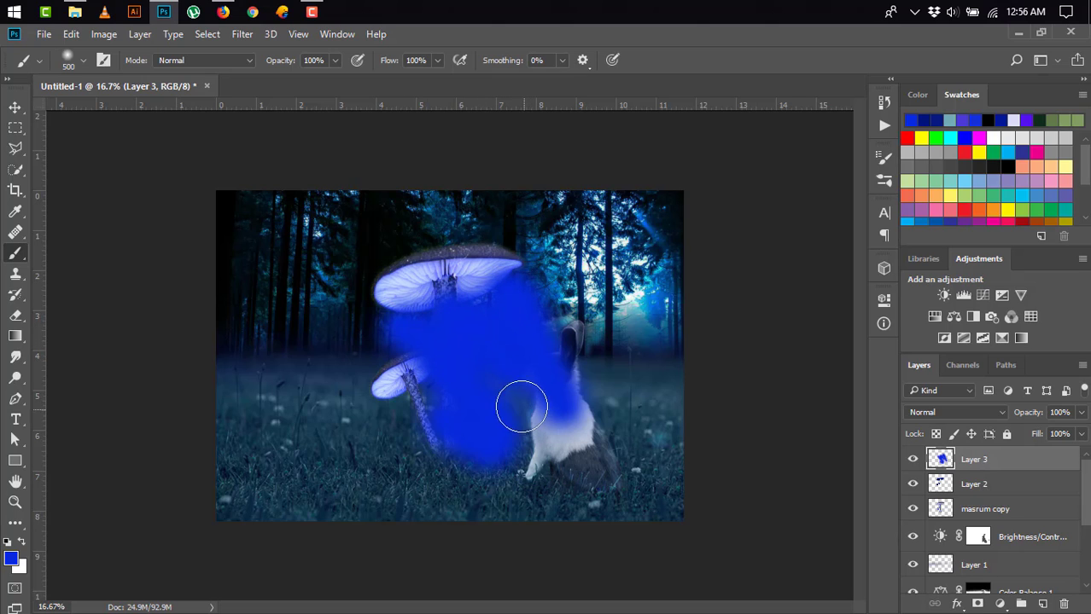
mouse_move(521, 408)
mouse_down()
mouse_move(520, 438)
mouse_move(553, 482)
mouse_up()
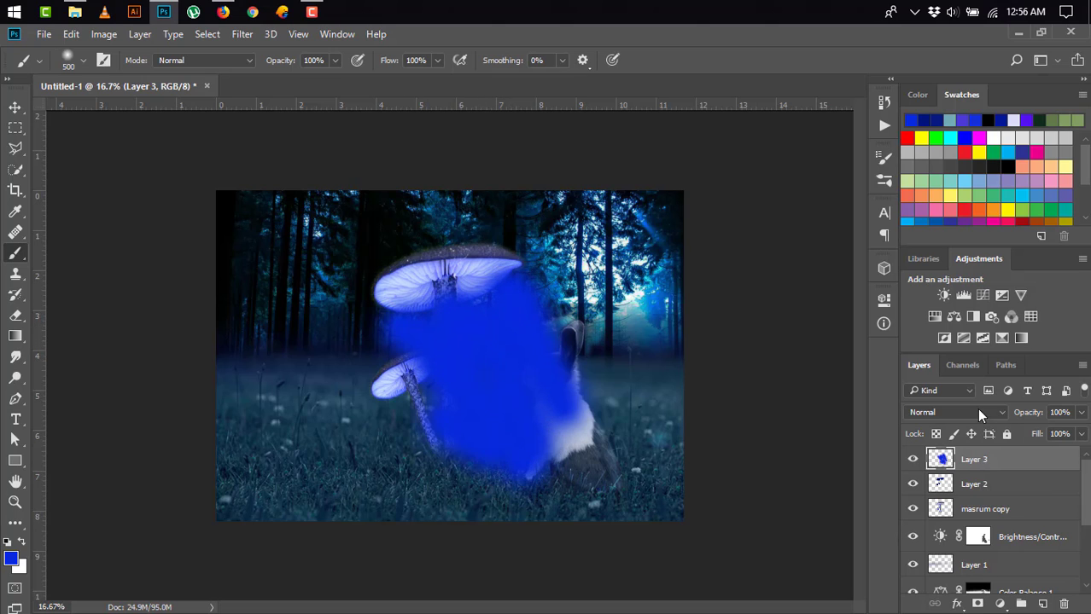
- Try Screen, Lighten, Linear Dodge and Color Dodge blend modes on Layer 3
click(979, 414)
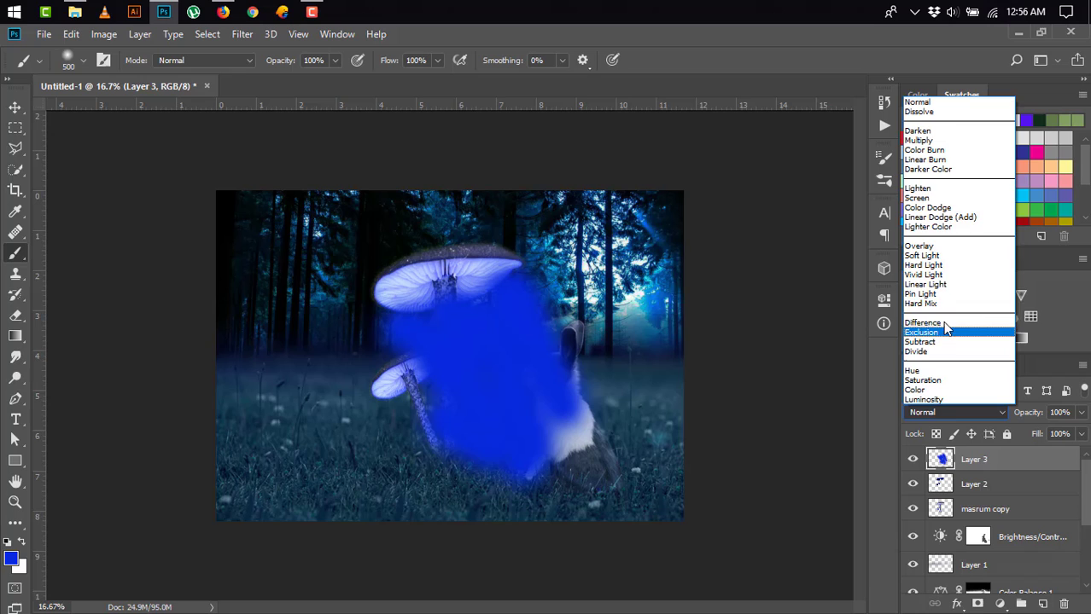
click(918, 197)
click(949, 412)
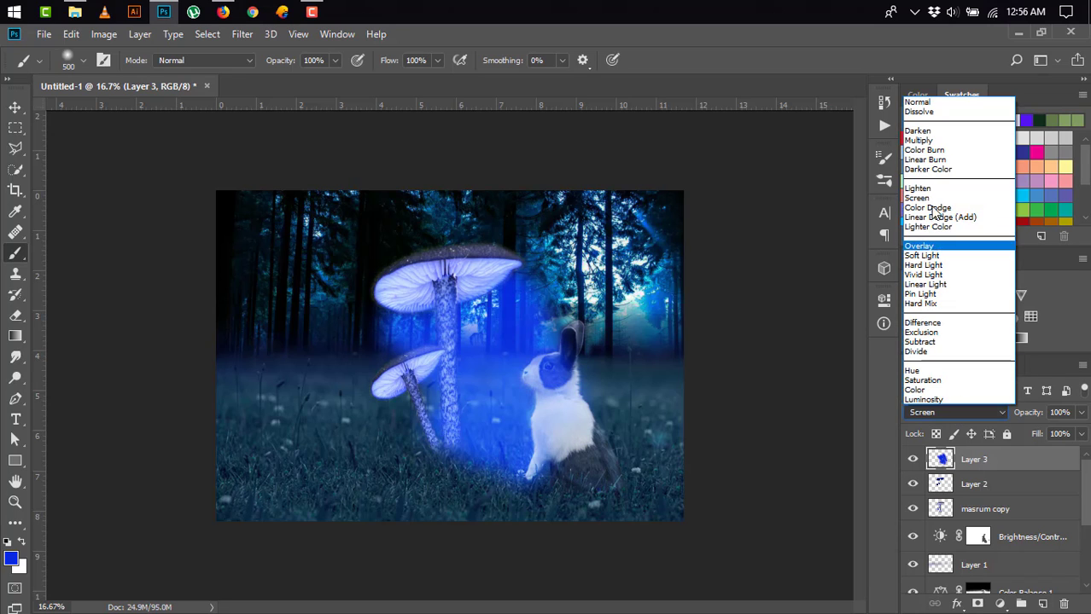
click(930, 188)
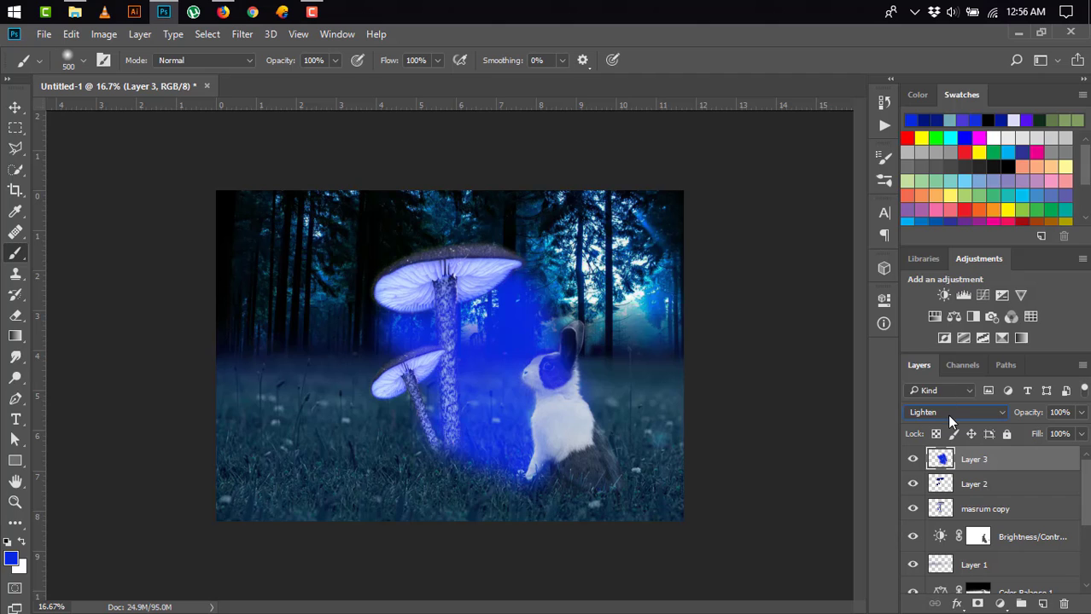
click(948, 414)
click(937, 210)
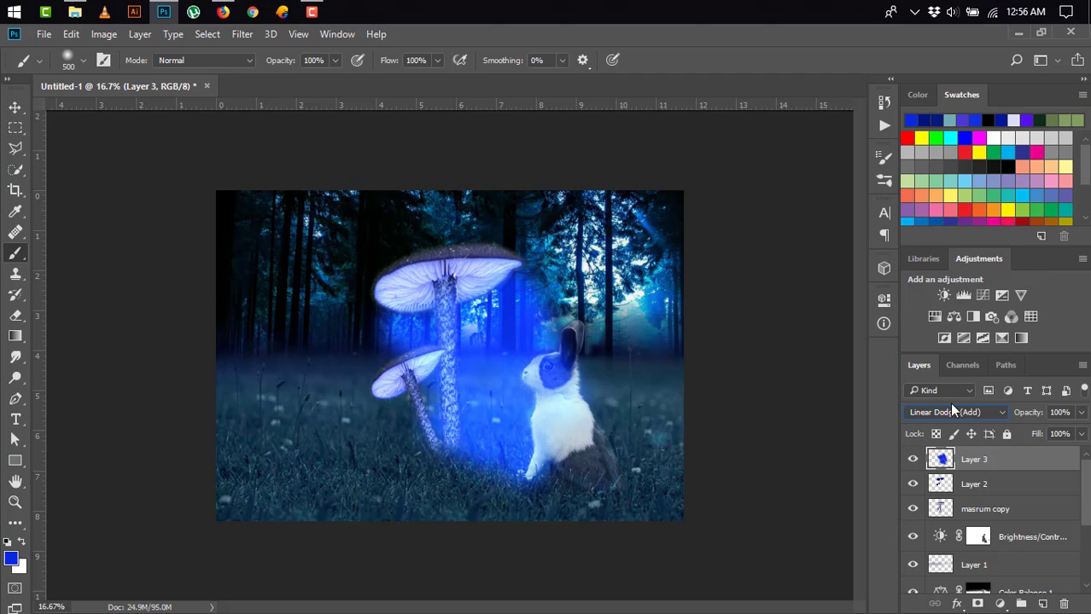
click(951, 408)
click(937, 203)
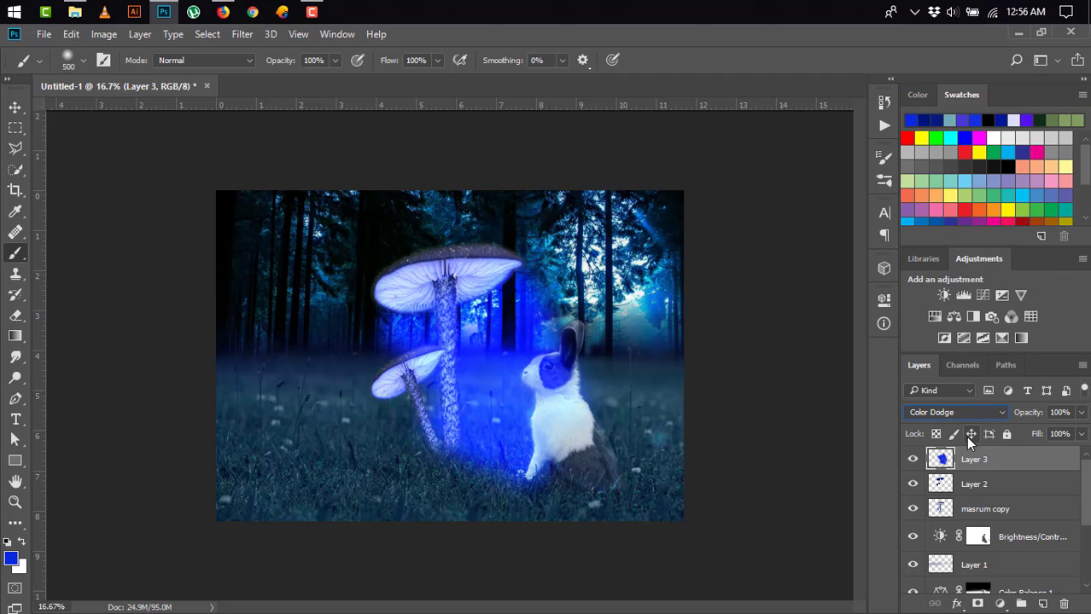
- After trying Color, settle Layer 3 on Screen blending at about 49% opacity
click(963, 415)
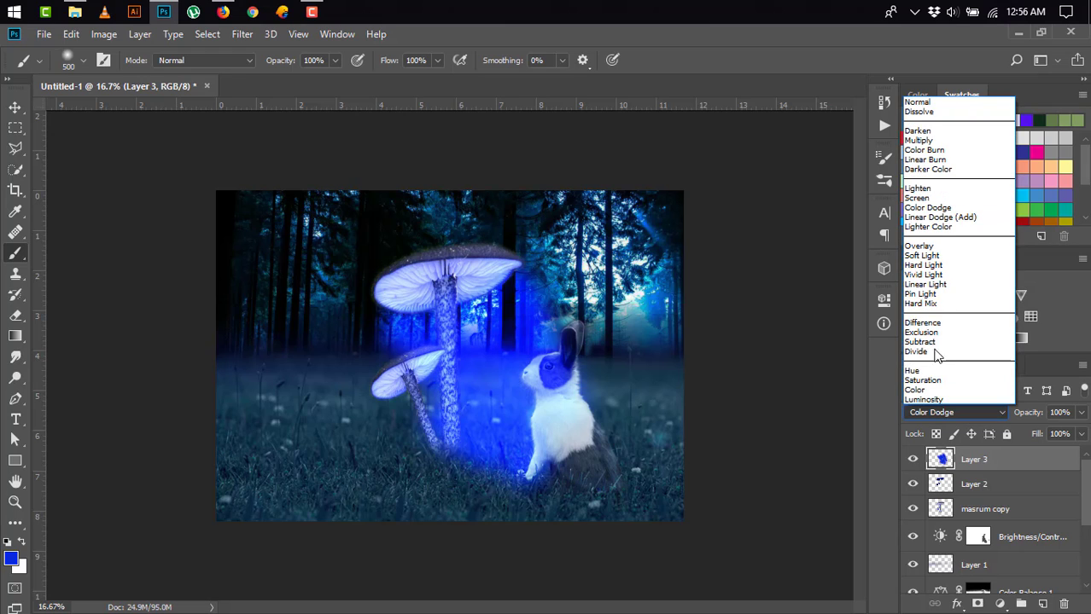
click(927, 390)
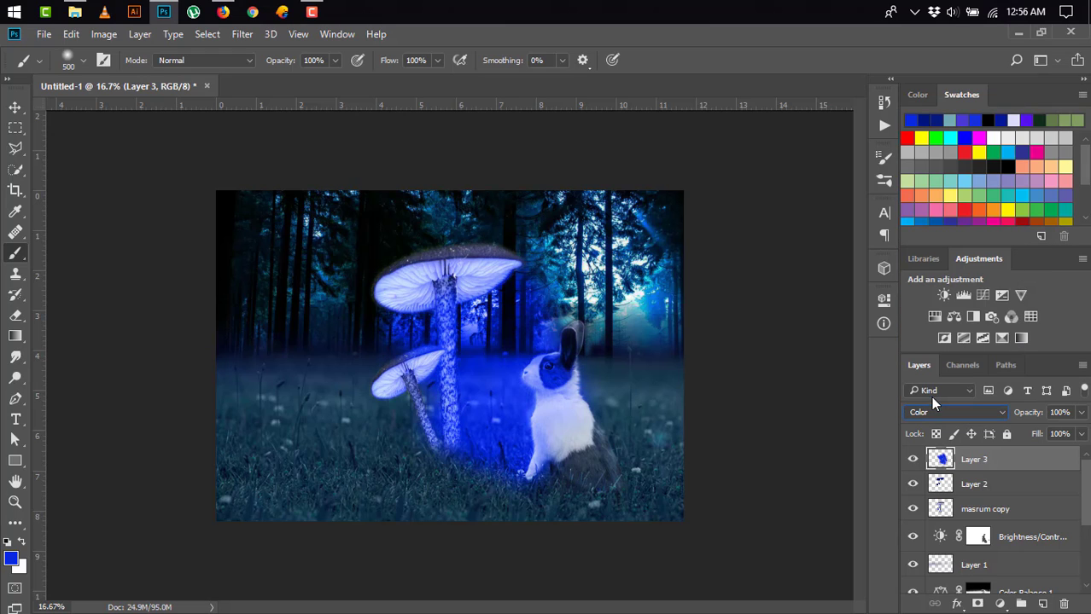
click(934, 411)
click(935, 187)
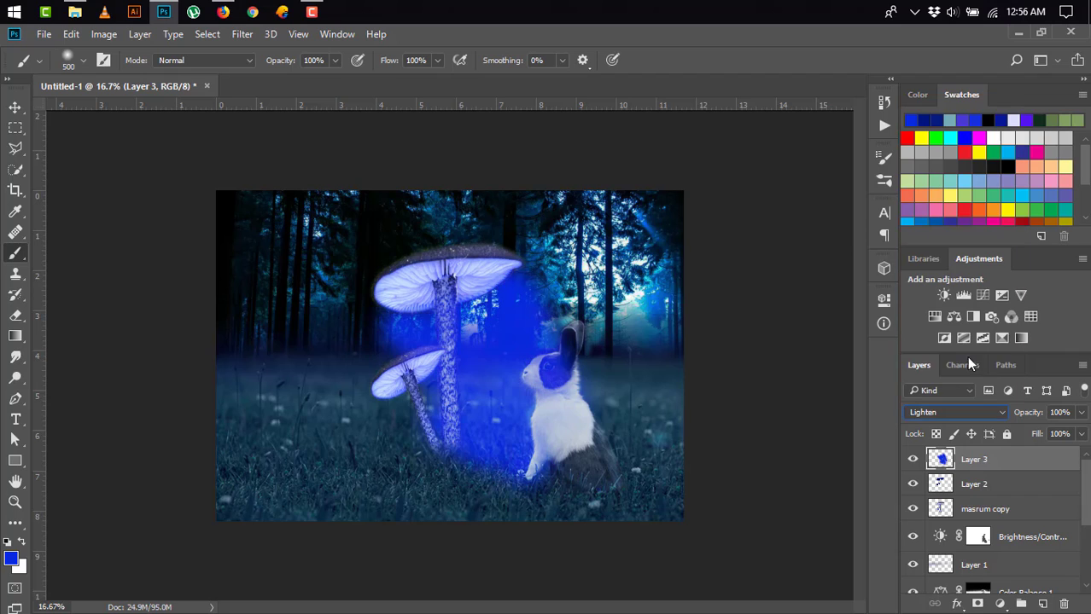
click(956, 413)
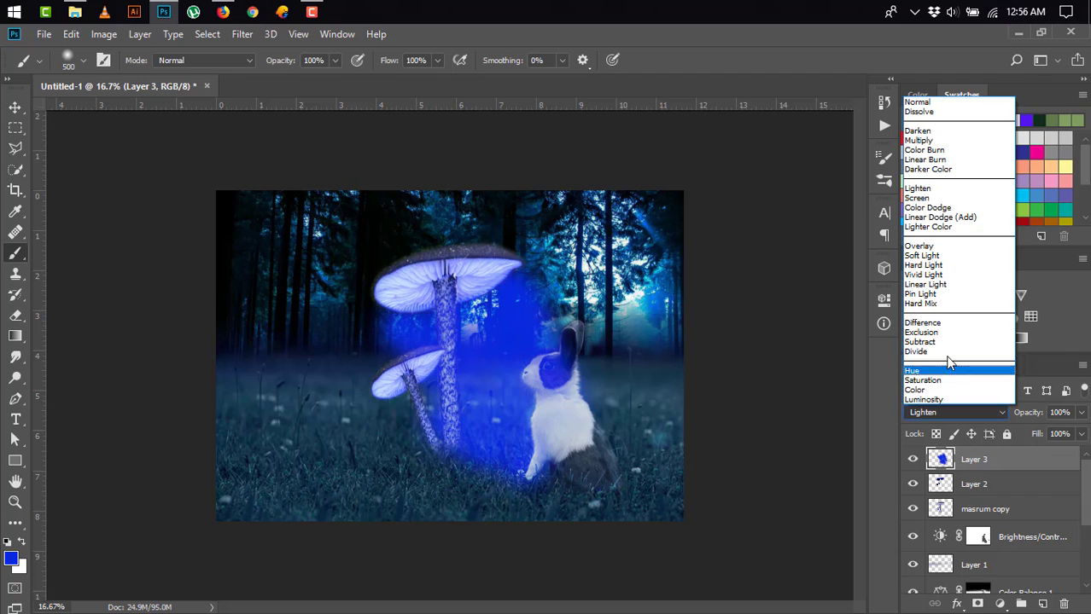
click(938, 198)
mouse_move(1035, 421)
mouse_down()
mouse_move(1018, 412)
mouse_move(1023, 437)
mouse_move(1032, 413)
mouse_move(1006, 433)
mouse_up()
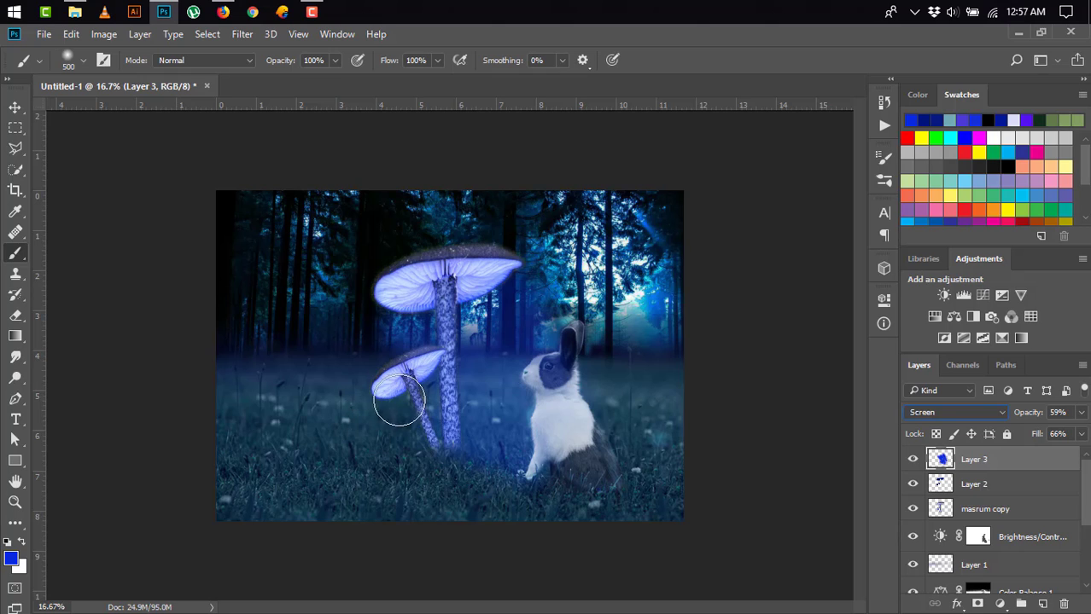
- Paint a blue glow around the mushroom stem bases and the small mushroom
drag(433, 464, 484, 493)
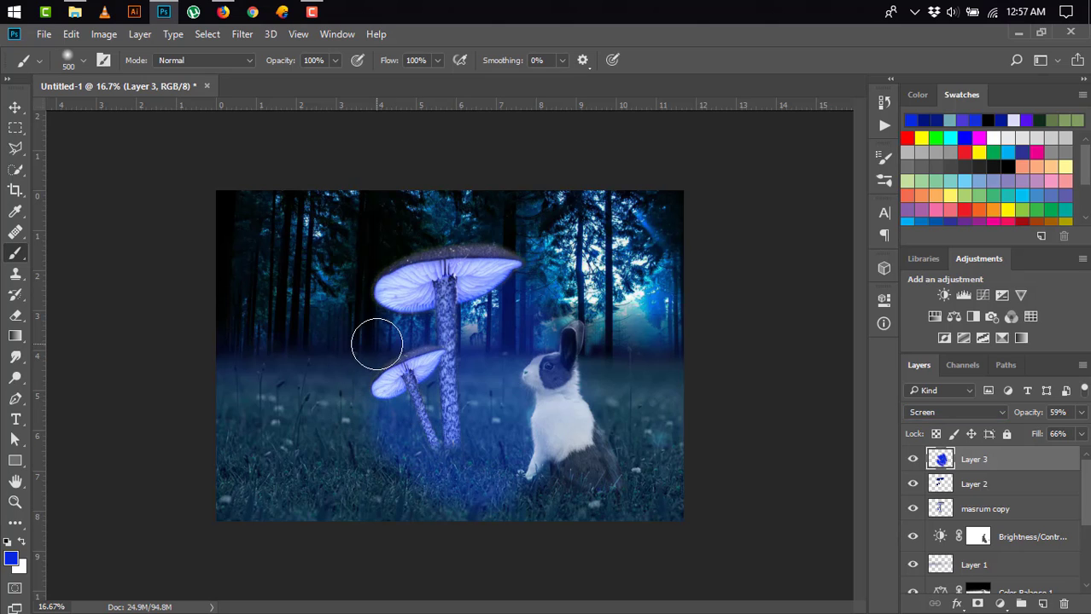
drag(376, 344, 365, 422)
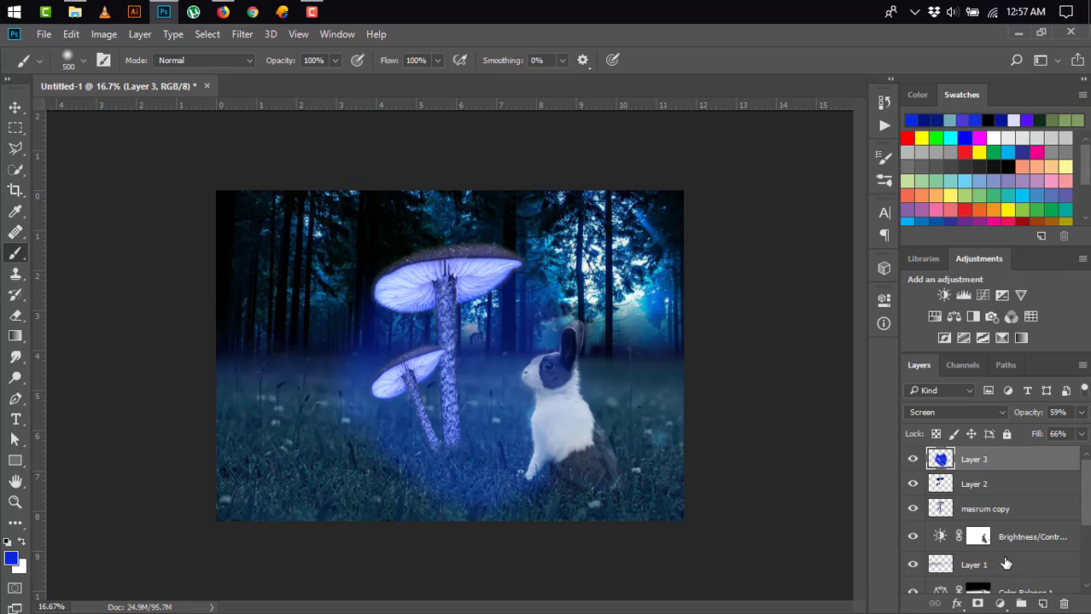
key(XF86AudioLowerVolume)
- Select all layers from Layer 3 down to af (3)
scroll(1049, 546, down, 3)
click(1057, 550)
drag(1087, 541, 1059, 452)
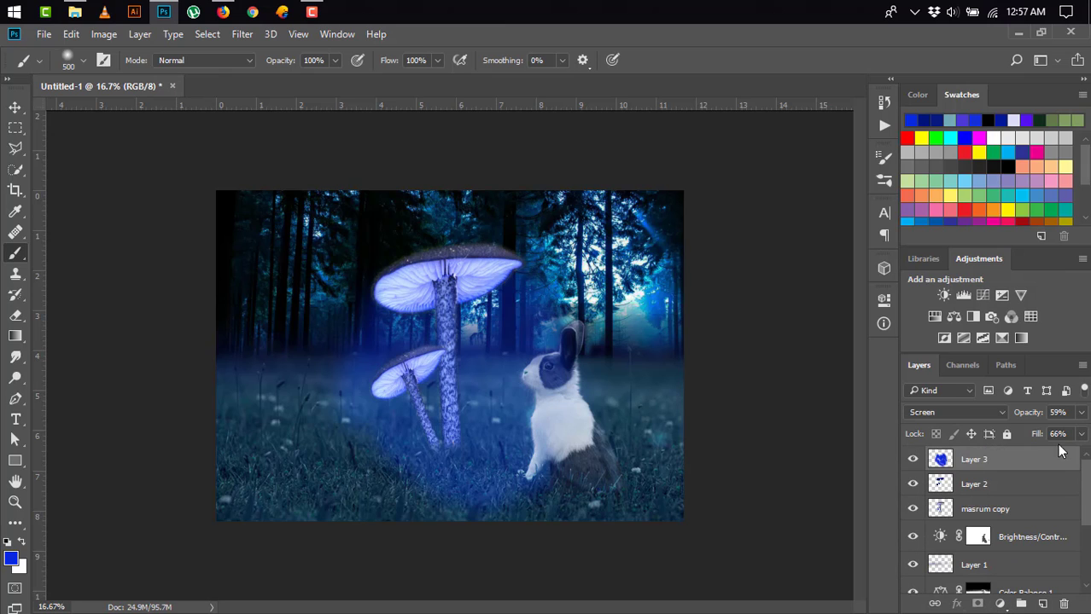
scroll(1036, 464, down, 5)
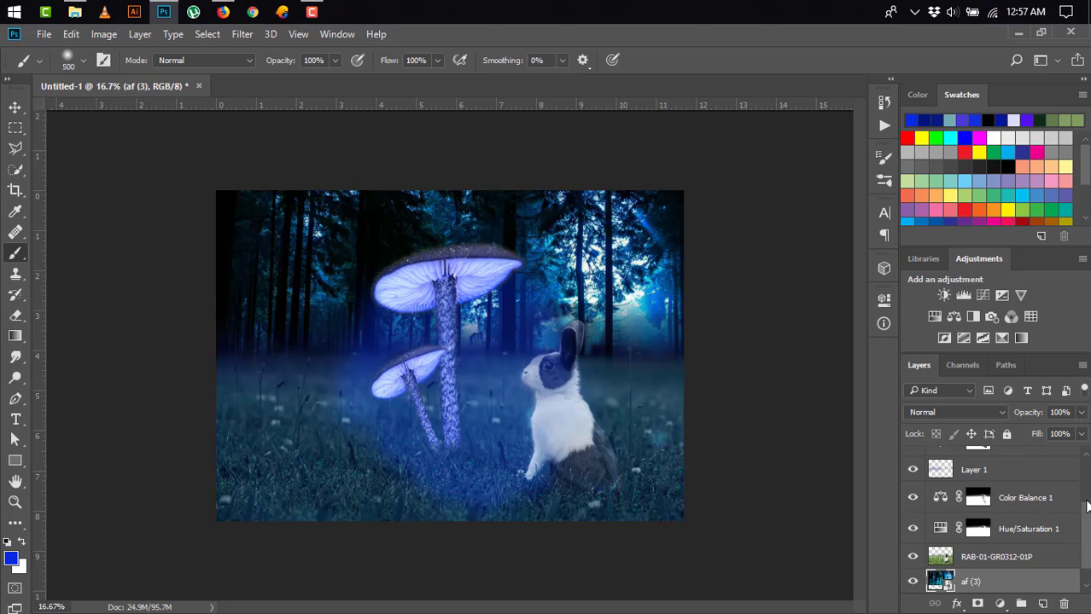
drag(1086, 507, 1011, 453)
shift+click(1012, 459)
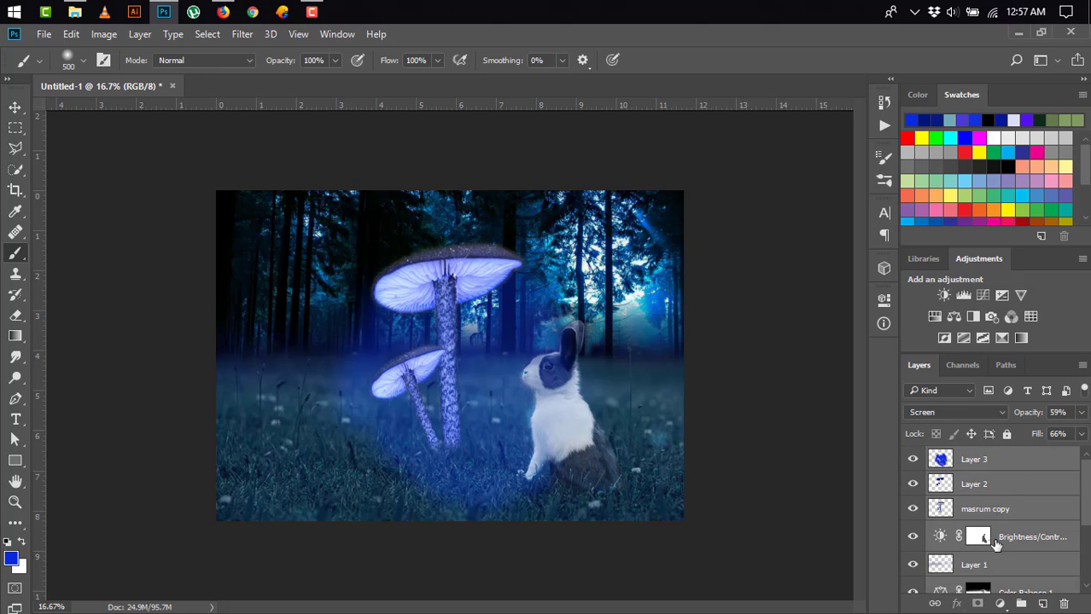
- Add a Color Balance layer with midtones -10, -9, +25, plus an empty layer above
click(1002, 603)
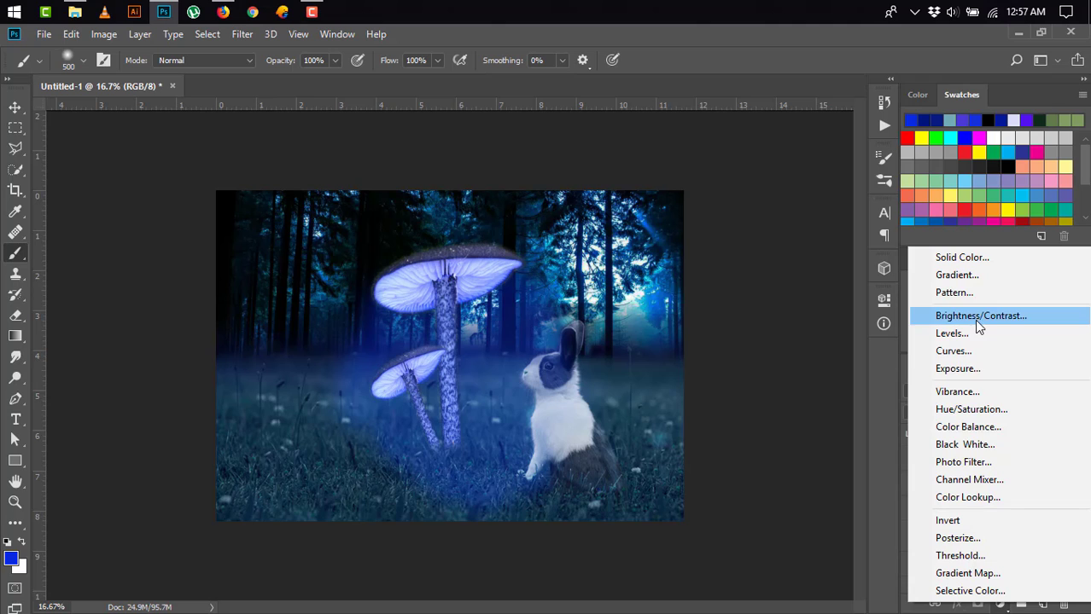
click(976, 434)
drag(741, 436, 759, 435)
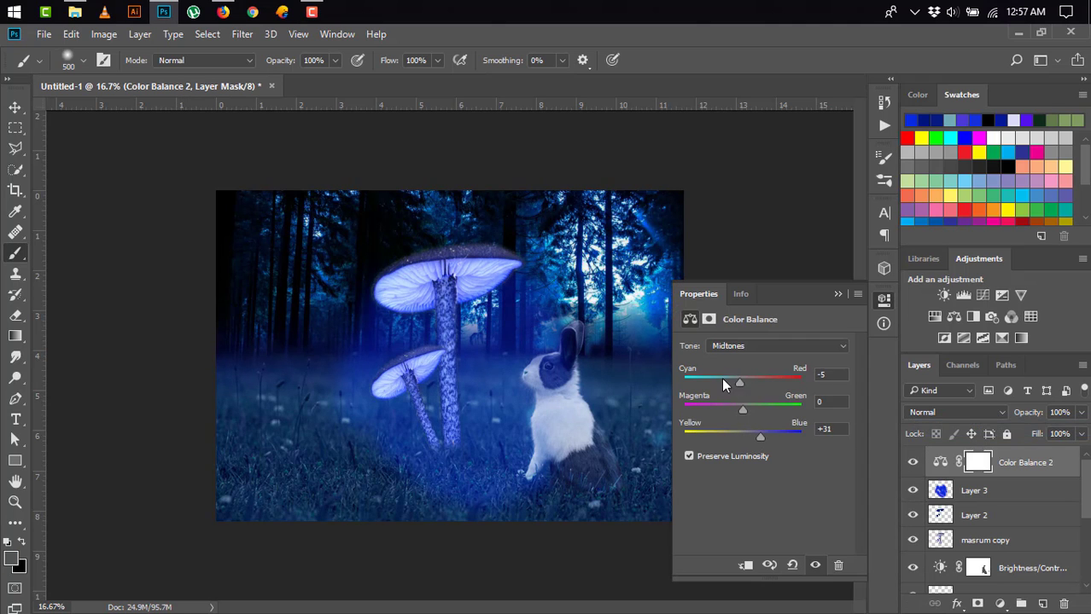
drag(722, 384, 738, 386)
drag(758, 436, 736, 408)
click(837, 294)
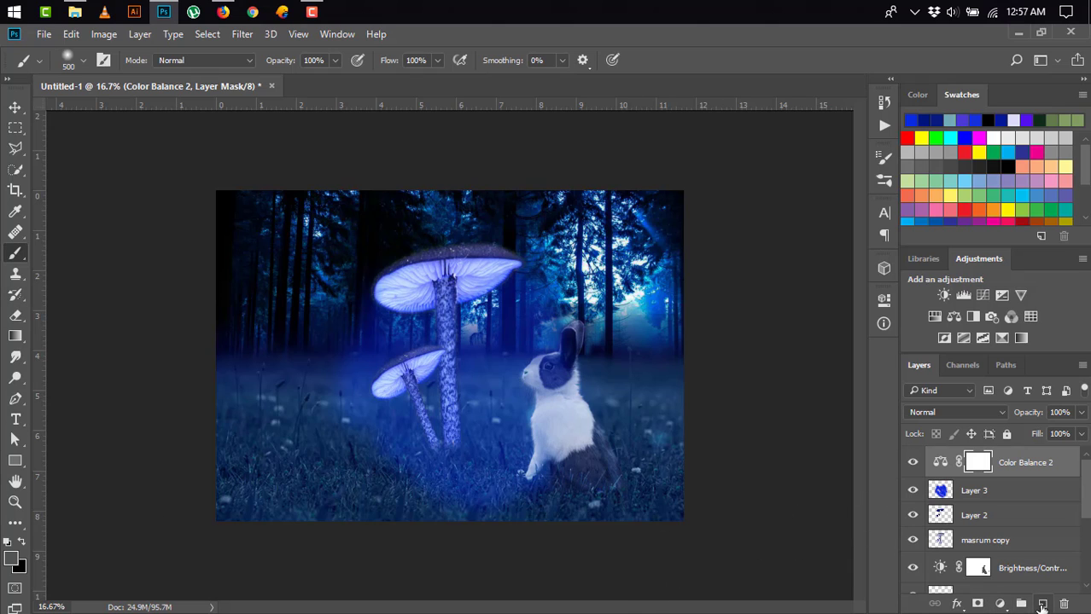
click(1042, 604)
- Set the foreground colour to black #000000 and enlarge the brush to 1000 pixels
click(15, 562)
text(000000)
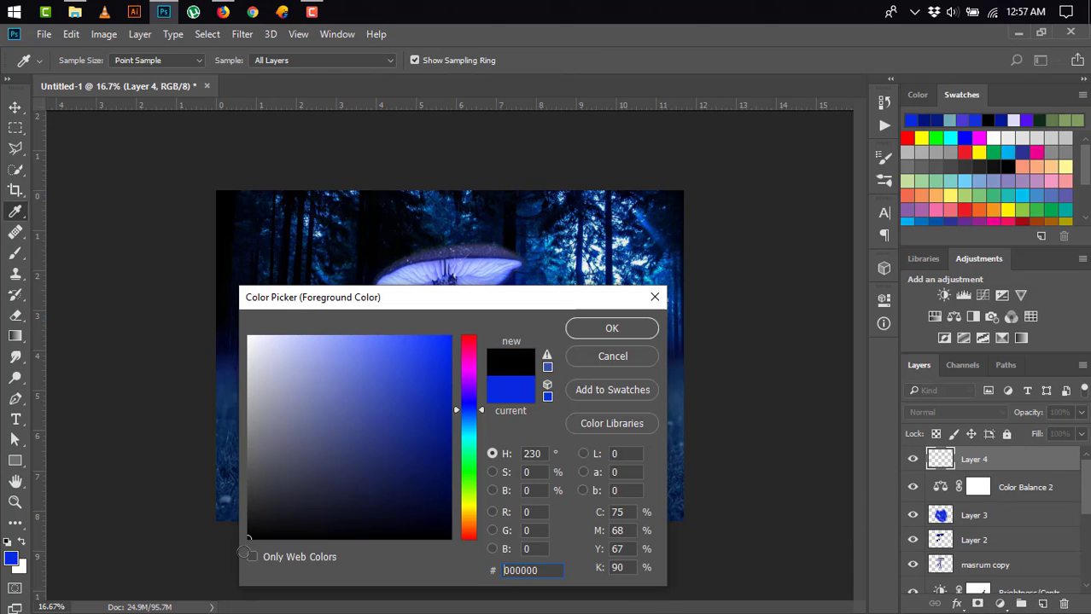
click(614, 326)
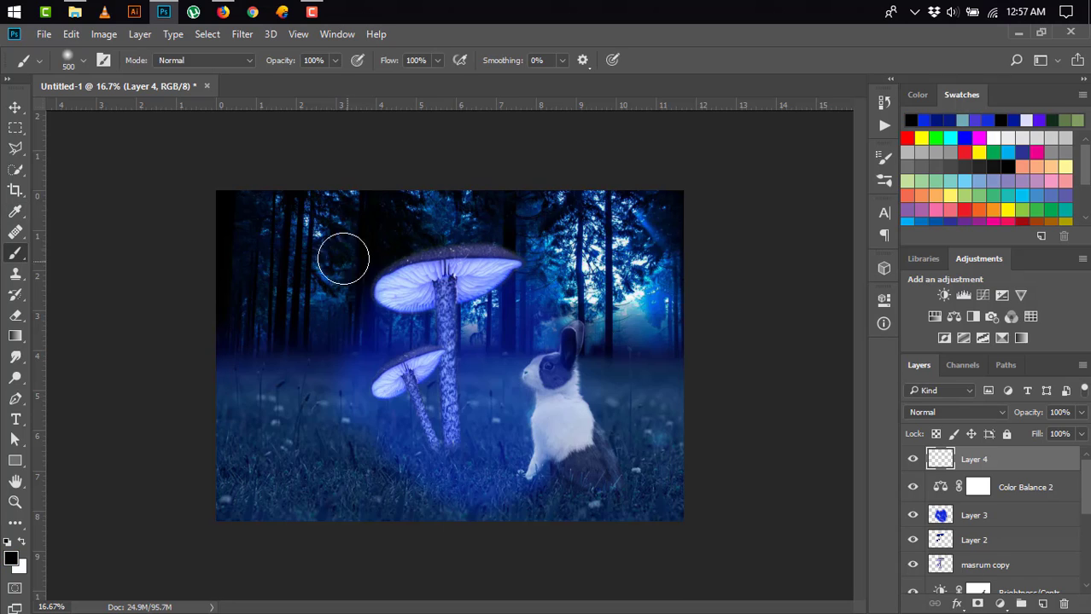
click(195, 483)
key(bracketright)
key(bracketright)
key(bracketright)
key(bracketright)
key(bracketright)
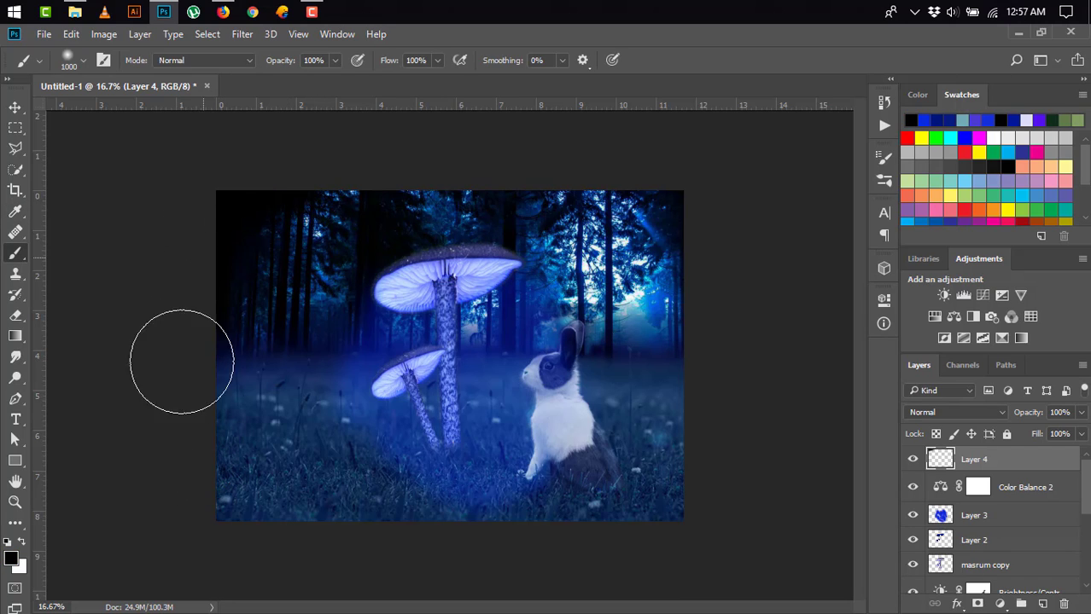
- Paint black along the left, bottom and right edges and the lower corners
drag(183, 360, 247, 529)
drag(597, 584, 534, 536)
drag(251, 511, 555, 516)
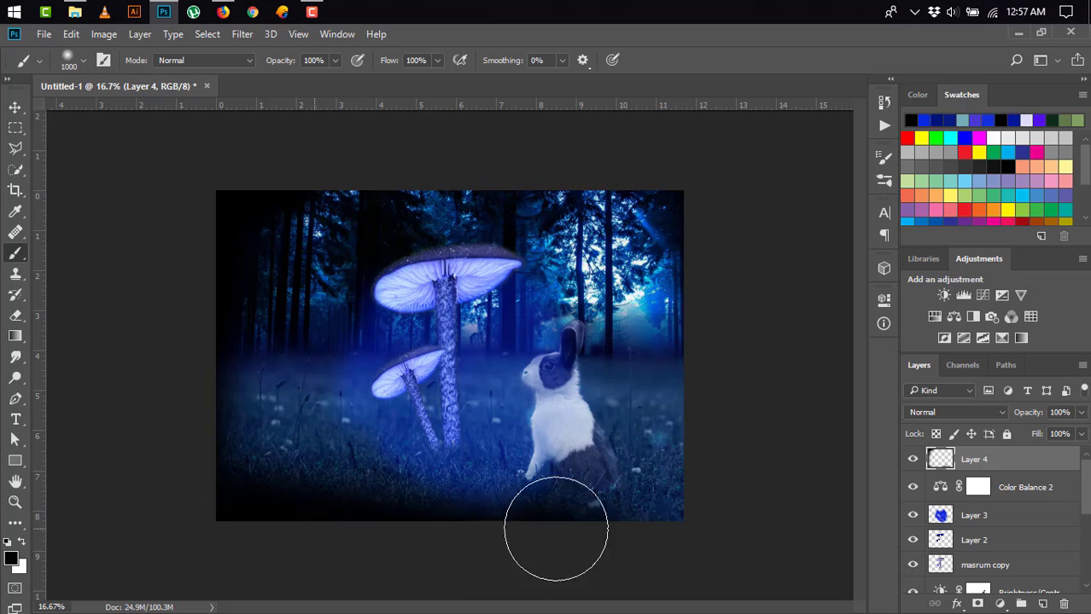
drag(617, 178, 706, 475)
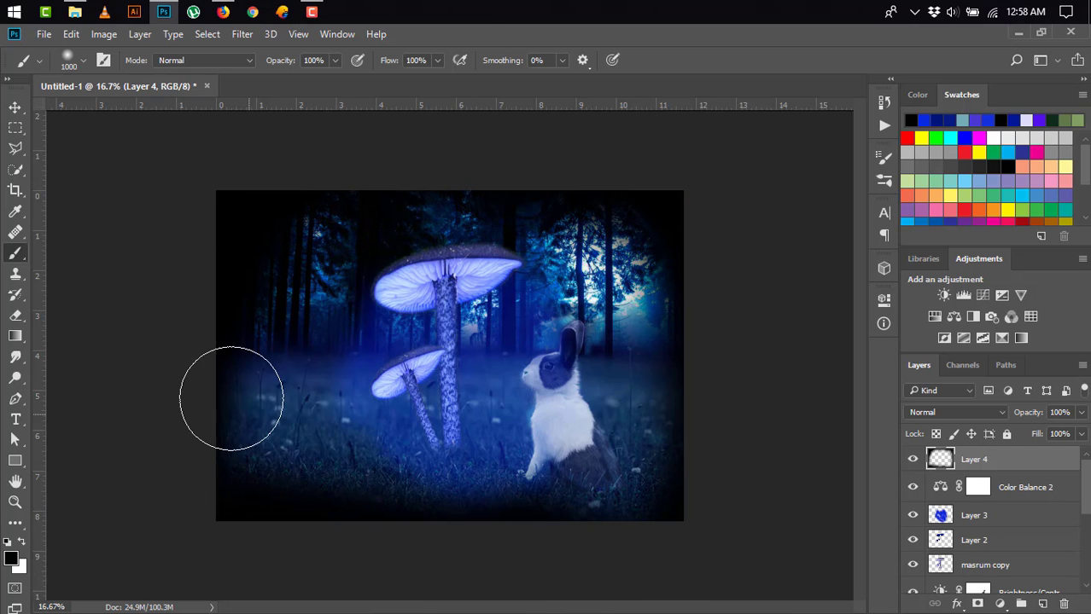
drag(231, 397, 260, 435)
drag(607, 476, 681, 516)
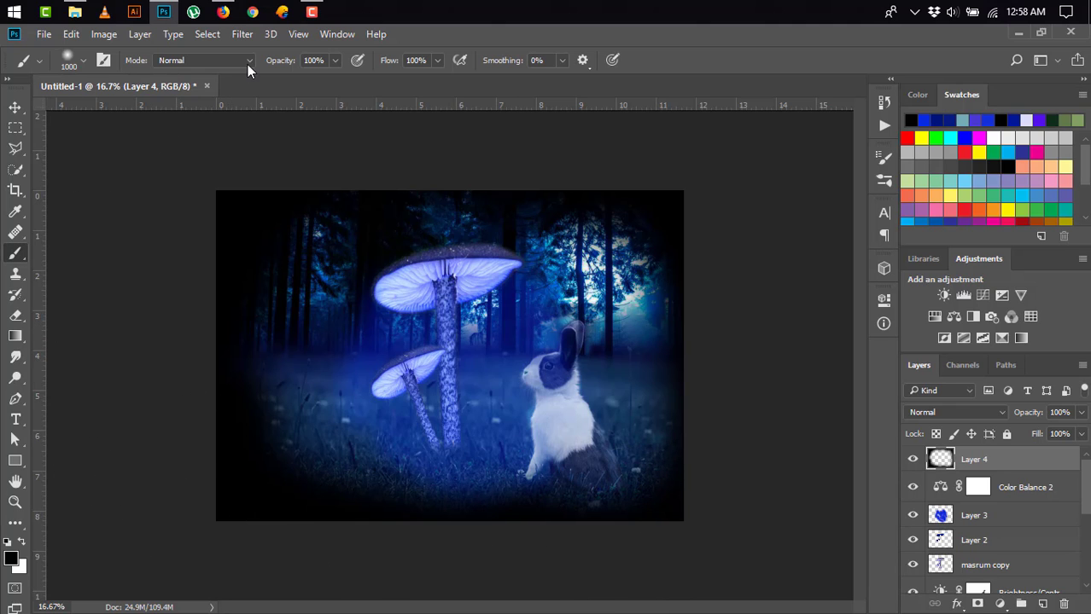
- Apply a Gaussian Blur with radius 1000 to the dark edge layer
click(246, 35)
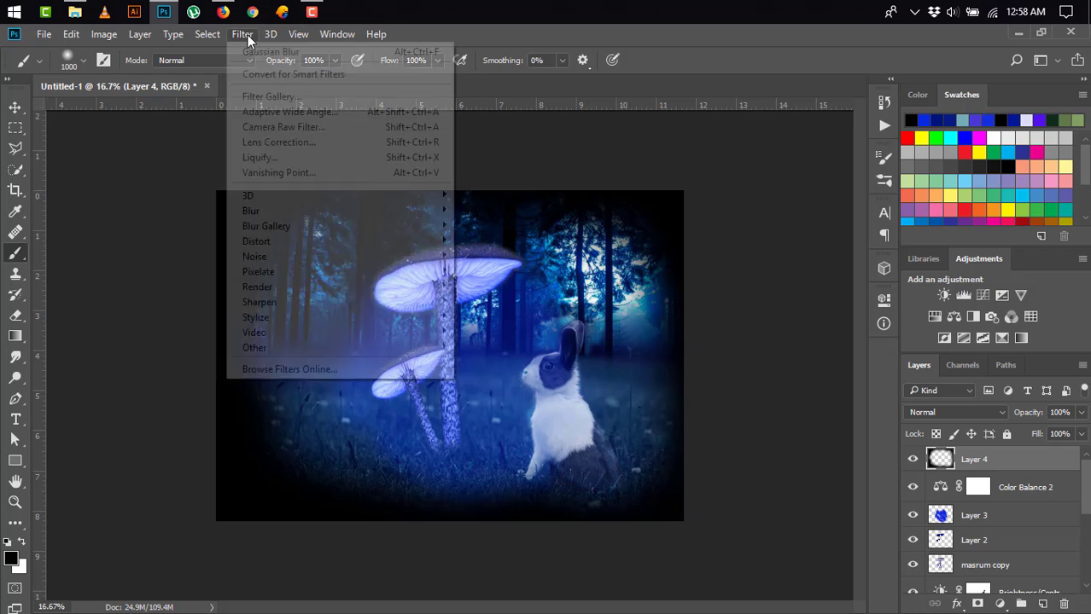
mouse_move(251, 211)
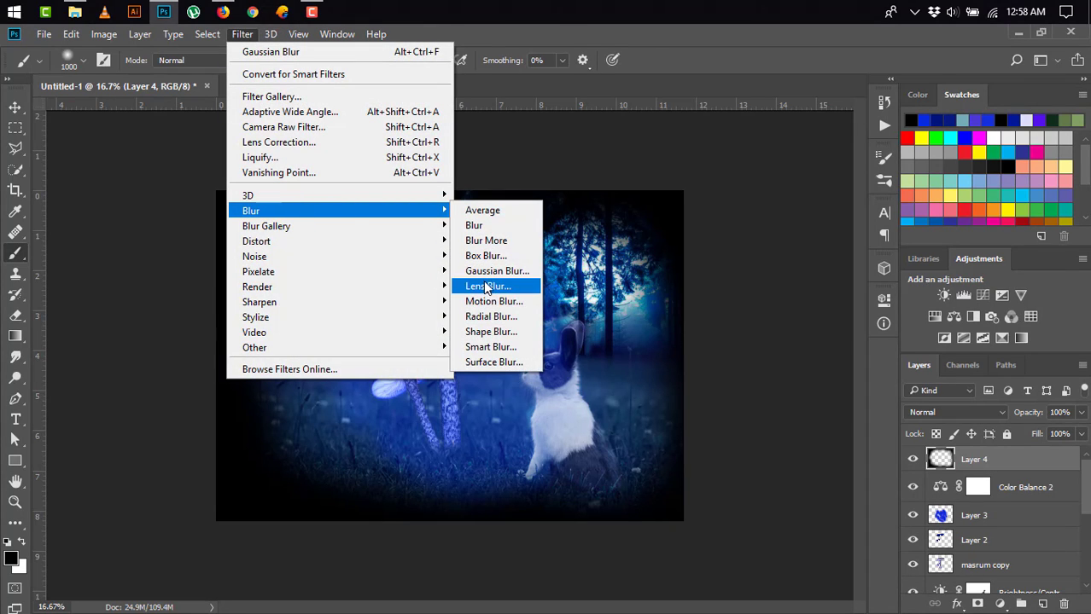
click(493, 271)
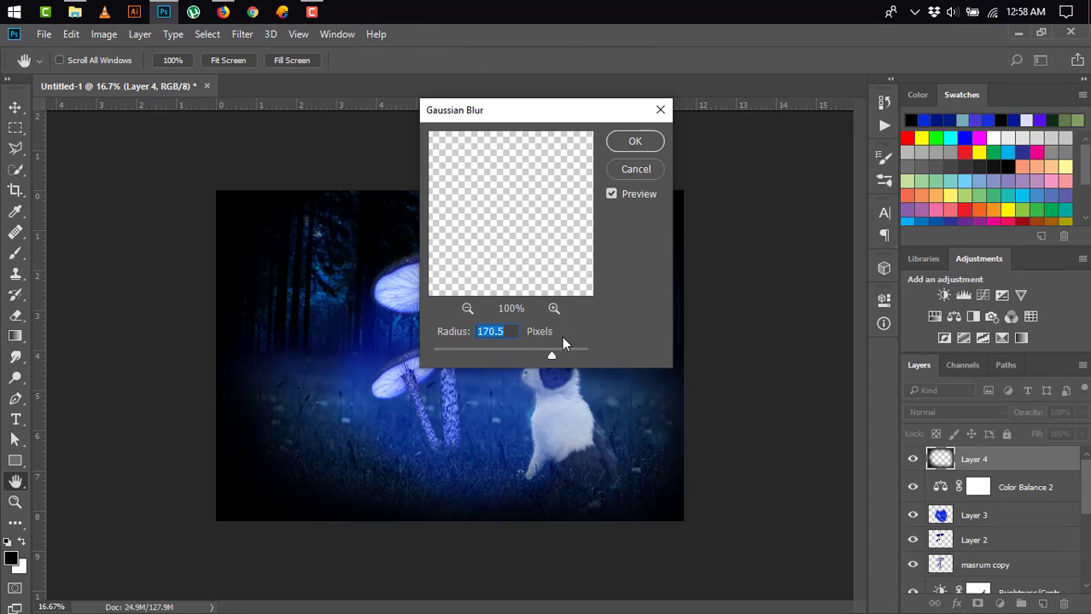
drag(496, 353, 610, 349)
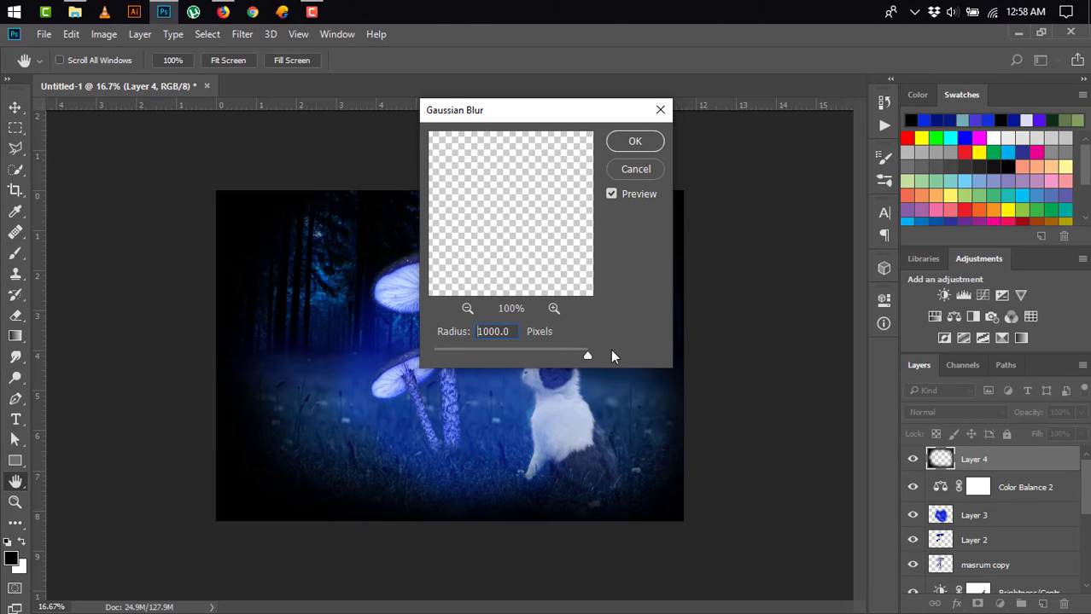
click(634, 143)
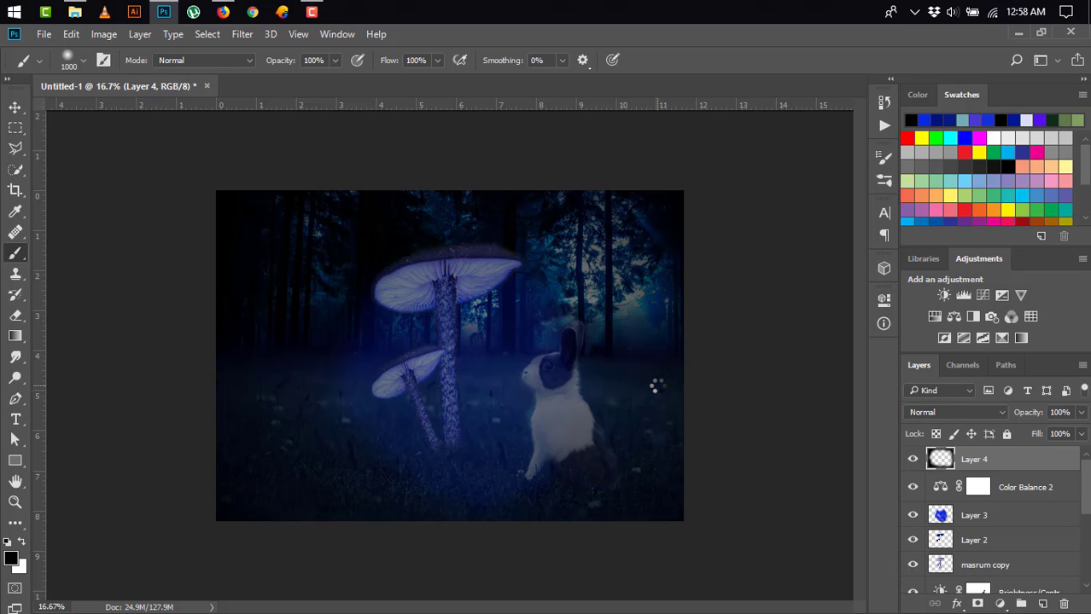
- Fade Layer 4 to 31% opacity and 50% fill
click(1033, 414)
mouse_move(1030, 414)
mouse_down()
mouse_move(1000, 413)
mouse_move(1021, 413)
mouse_move(1005, 413)
mouse_move(1011, 436)
mouse_move(1031, 414)
mouse_move(1028, 437)
mouse_move(1018, 432)
mouse_up()
text(31)
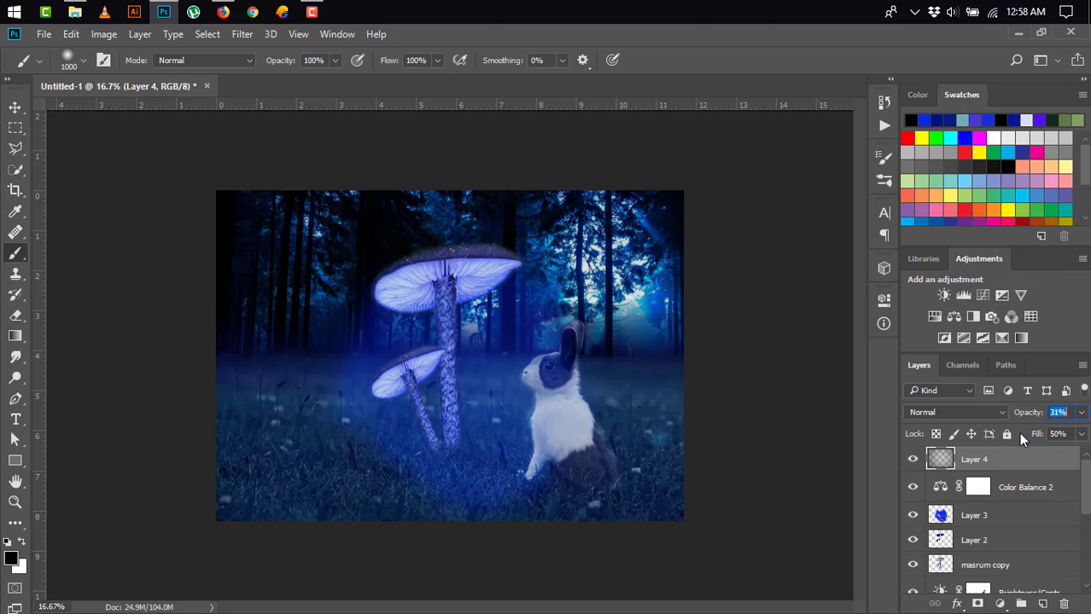
click(15, 107)
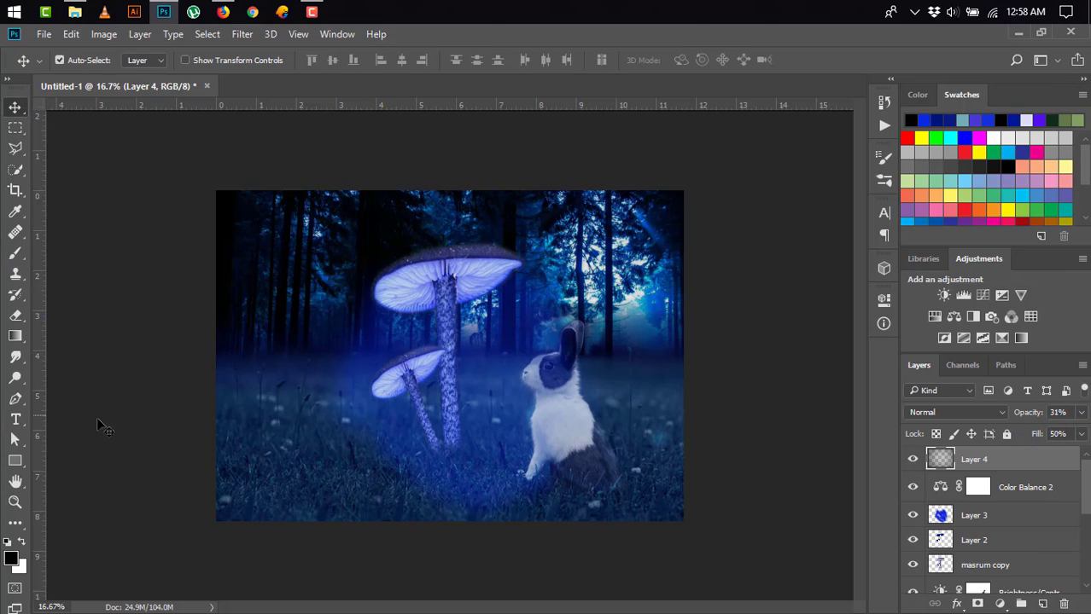
- Select the af (3) layer, then Layer 4 at the top of the stack
click(15, 316)
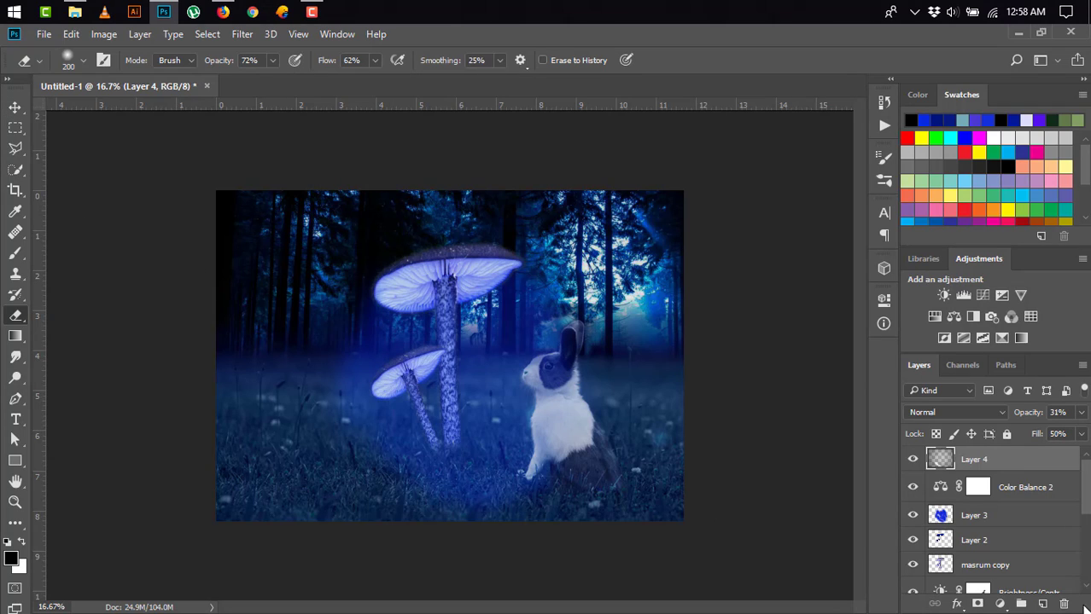
scroll(1088, 486, down, 5)
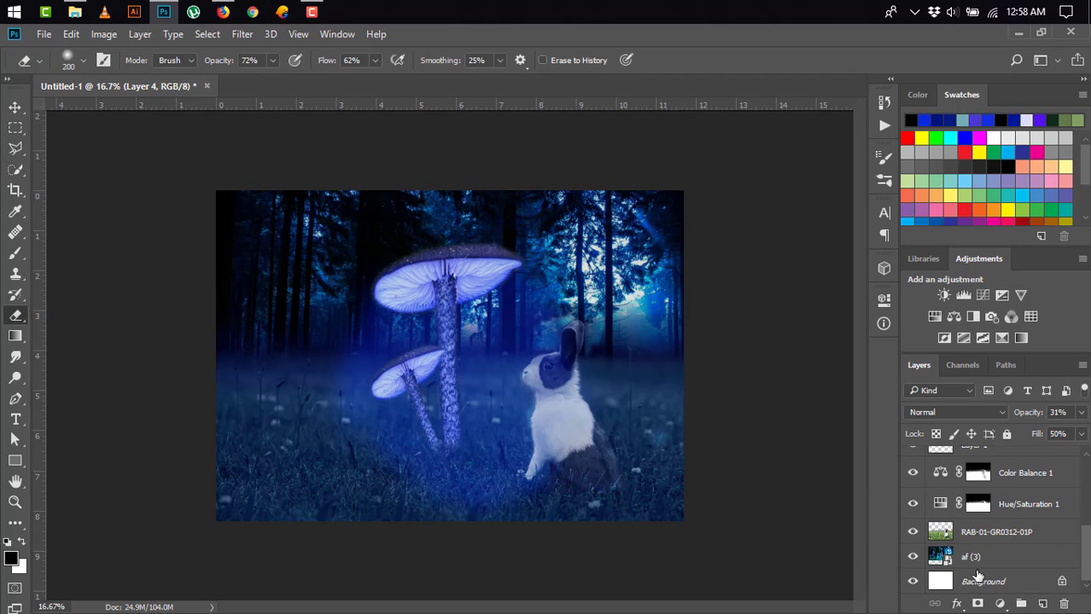
click(977, 557)
scroll(1083, 529, up, 5)
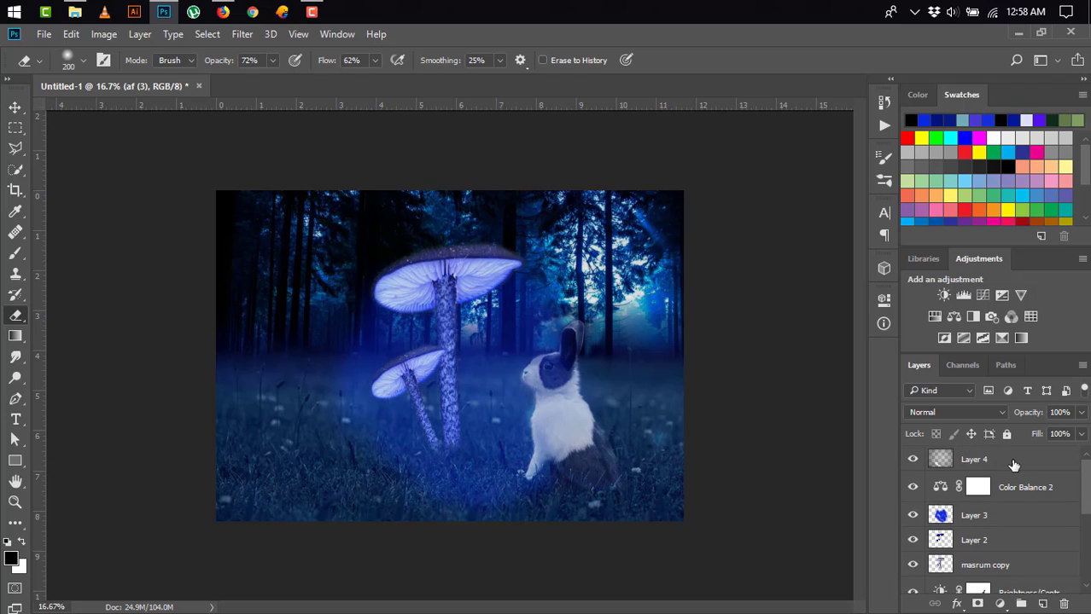
click(1012, 461)
right_click(1073, 466)
click(1086, 481)
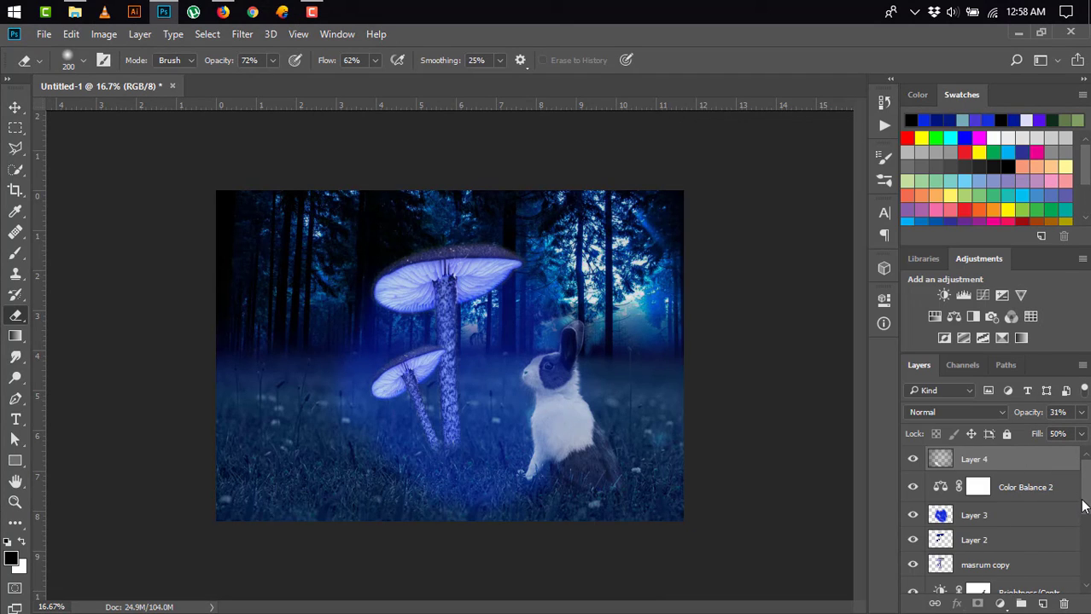
- Select Layer 4 through af (3) and merge them into a single layer
drag(1082, 506, 1085, 579)
scroll(1086, 533, up, 5)
click(1032, 468)
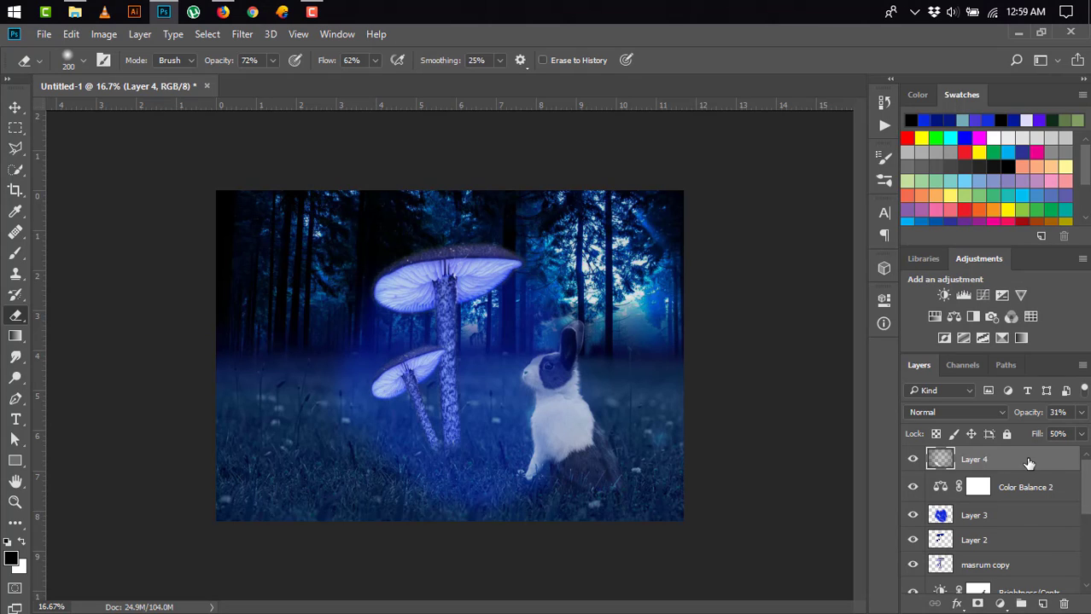
drag(1085, 495, 1003, 543)
shift+click(1008, 559)
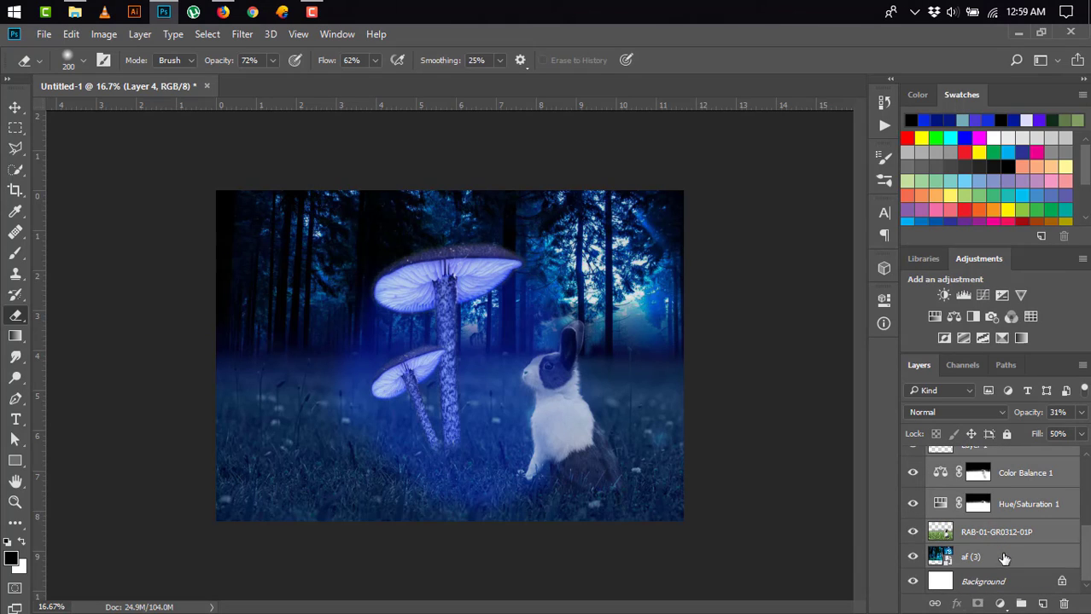
right_click(985, 512)
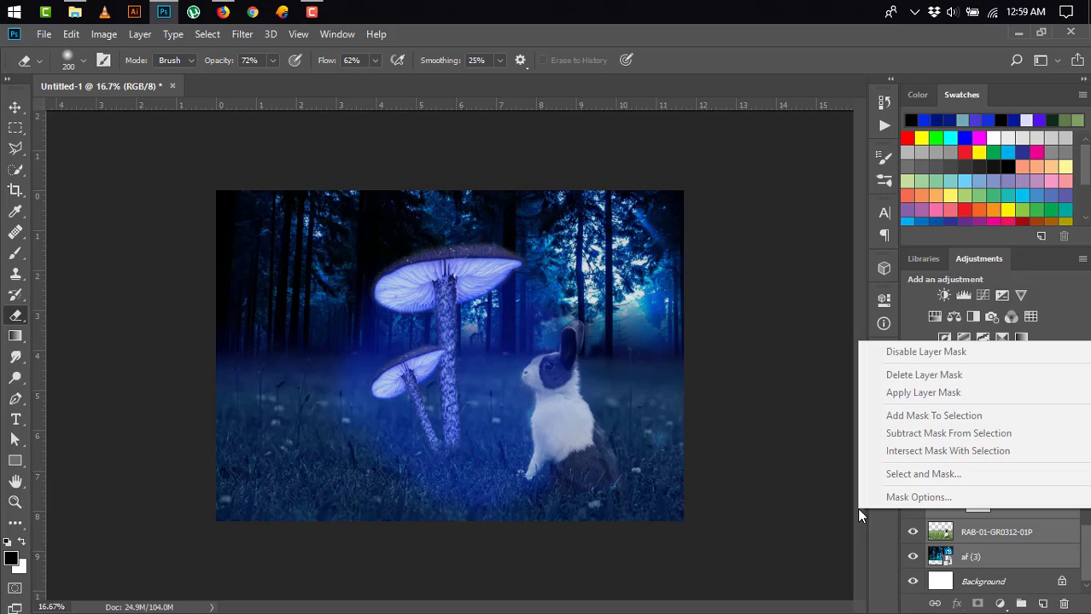
key(Escape)
right_click(990, 547)
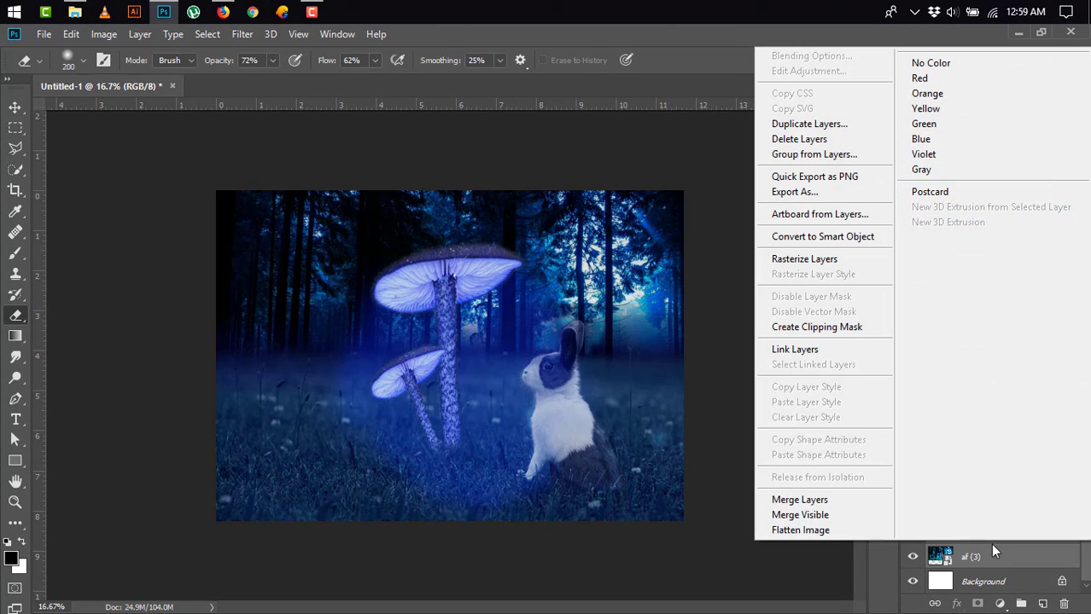
click(810, 499)
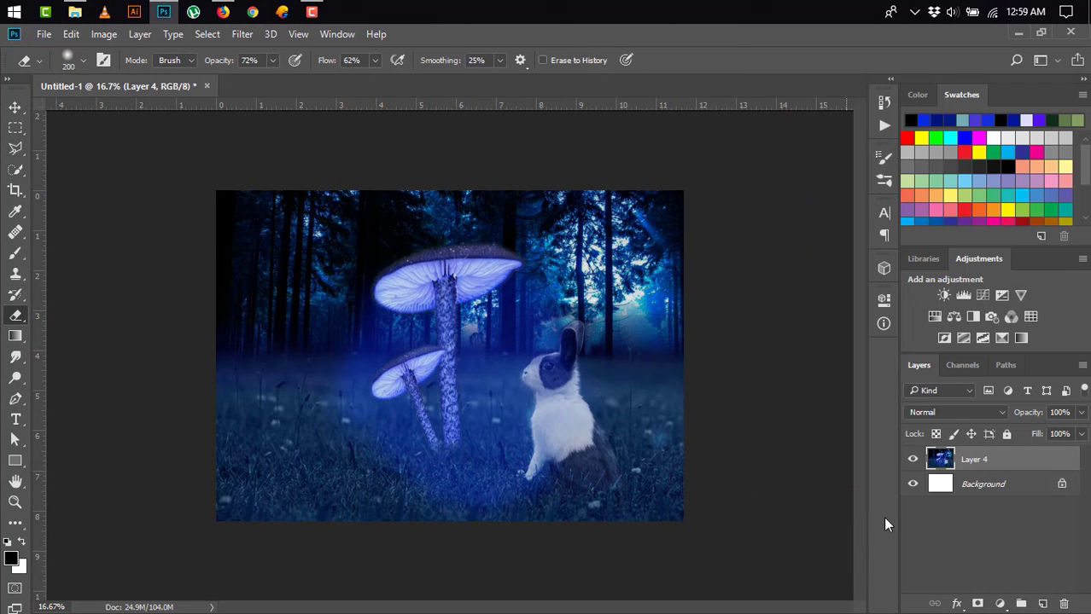
- Add a trial Hue/Saturation layer, nudge its hue, then delete it
click(999, 603)
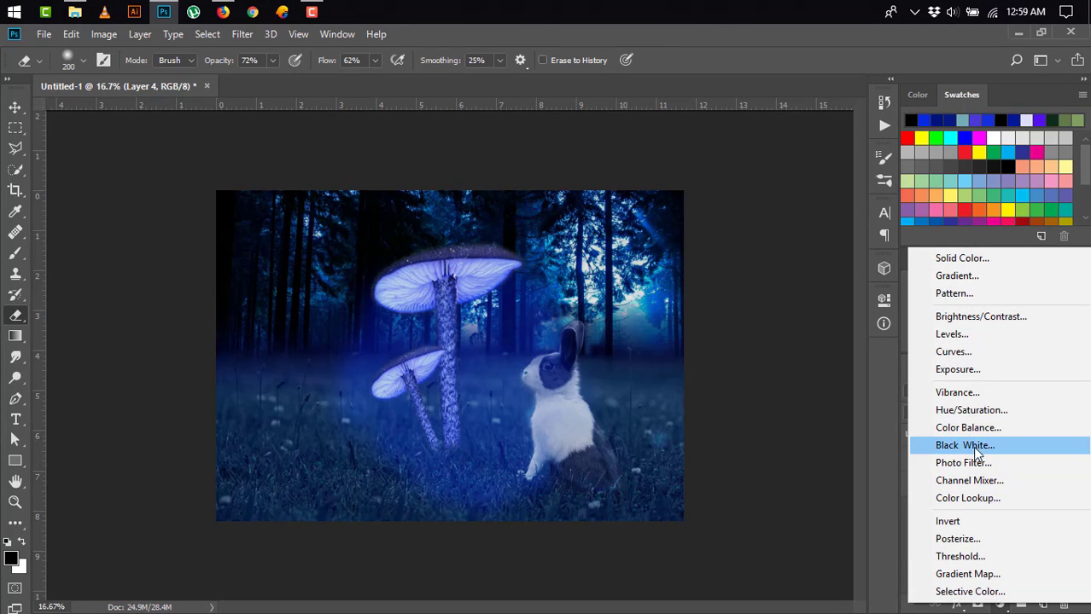
click(974, 410)
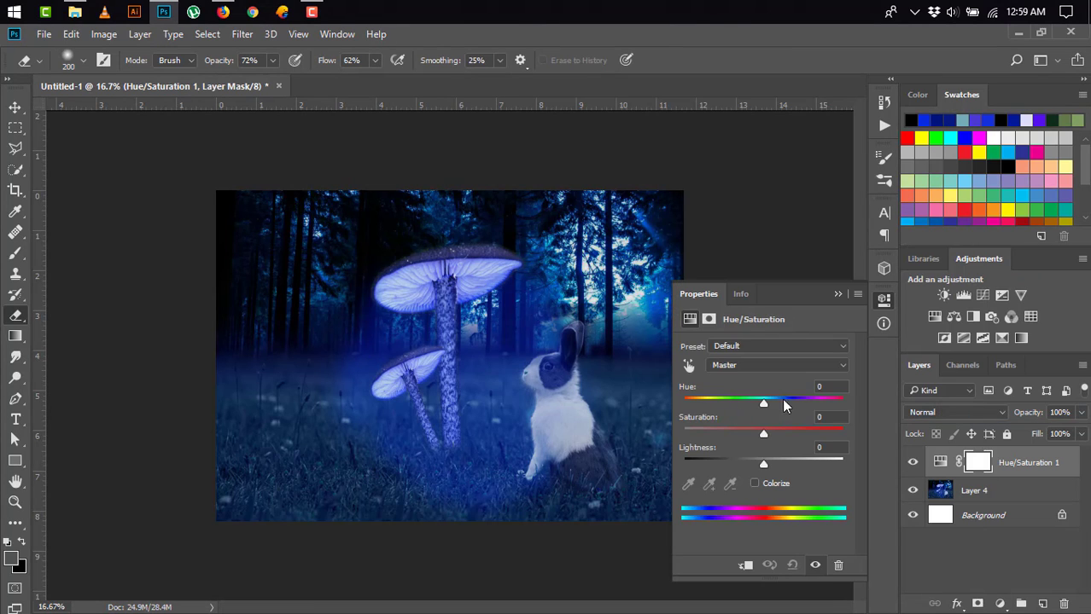
mouse_move(765, 405)
mouse_down()
mouse_move(776, 399)
mouse_move(737, 399)
mouse_move(763, 405)
mouse_up()
click(837, 295)
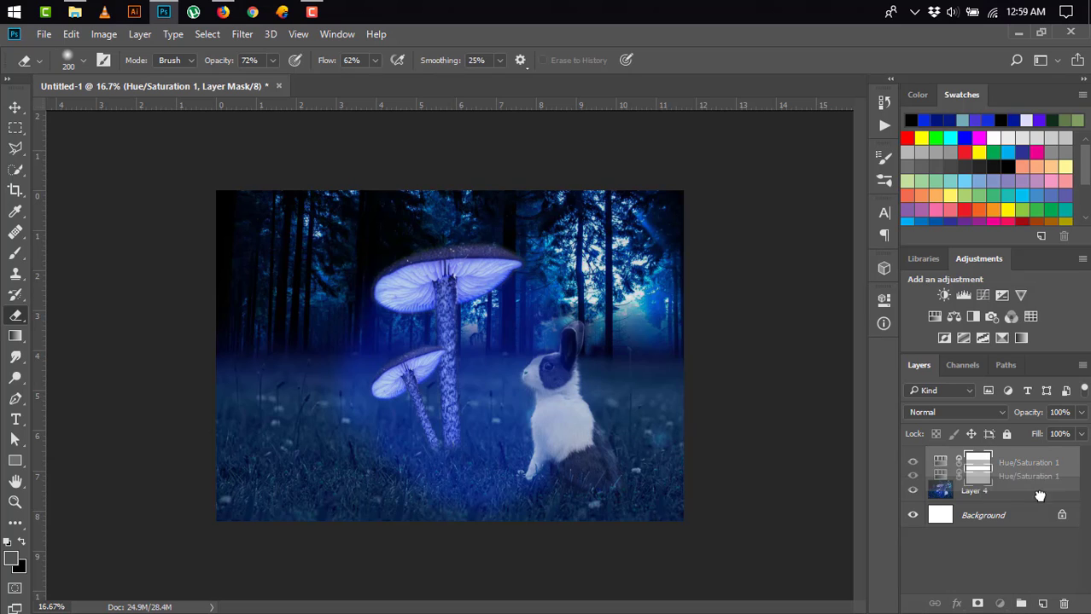
drag(998, 465, 1063, 604)
- Add a Brightness/Contrast layer with brightness 10 and contrast 8
click(1007, 603)
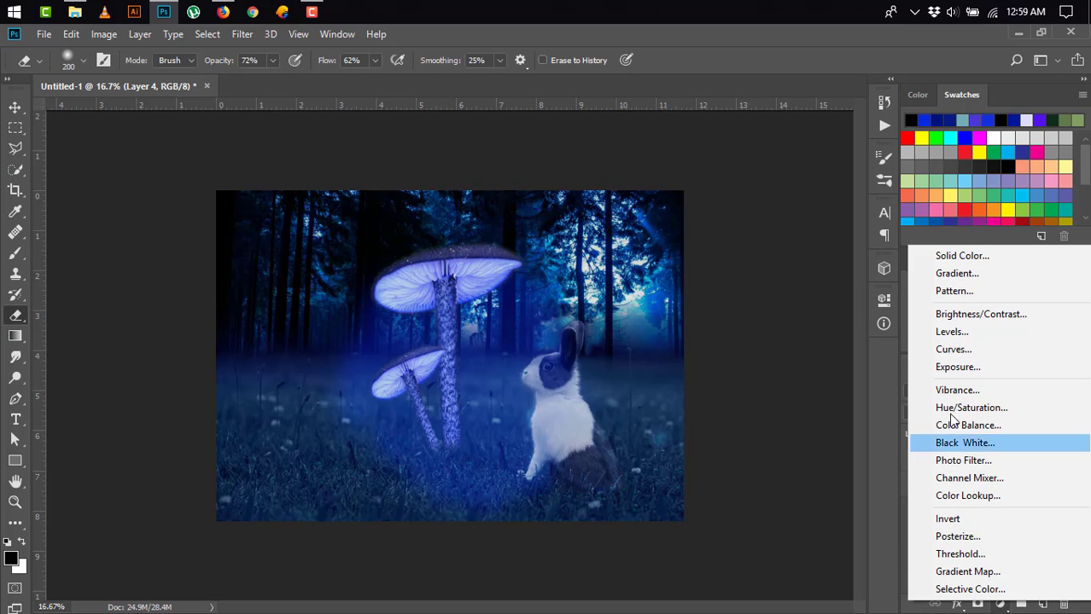
click(966, 315)
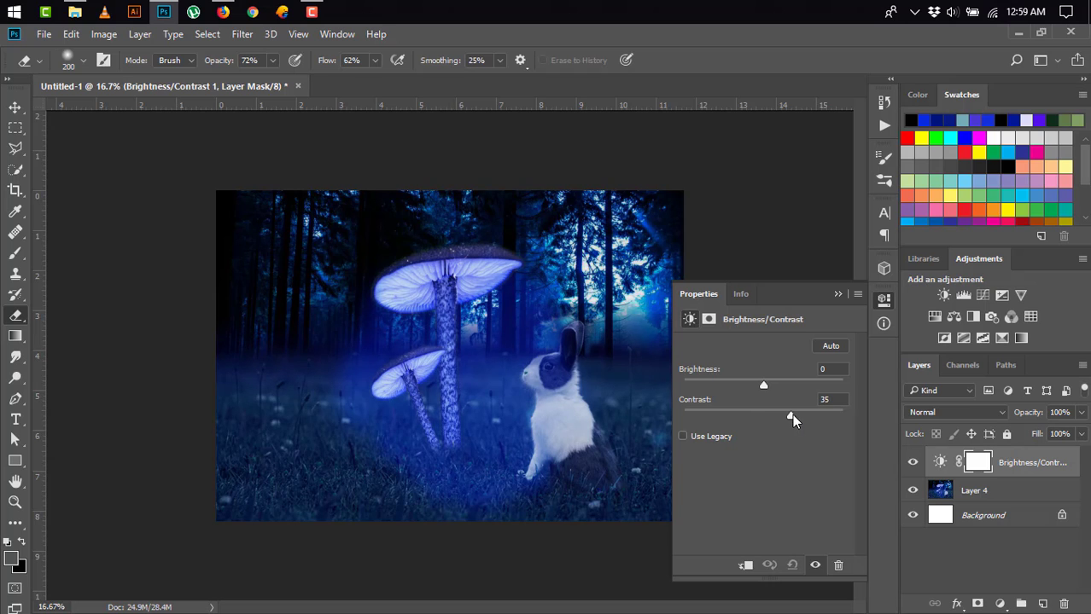
mouse_move(792, 418)
mouse_down()
mouse_move(775, 388)
mouse_move(769, 416)
mouse_move(770, 388)
mouse_up()
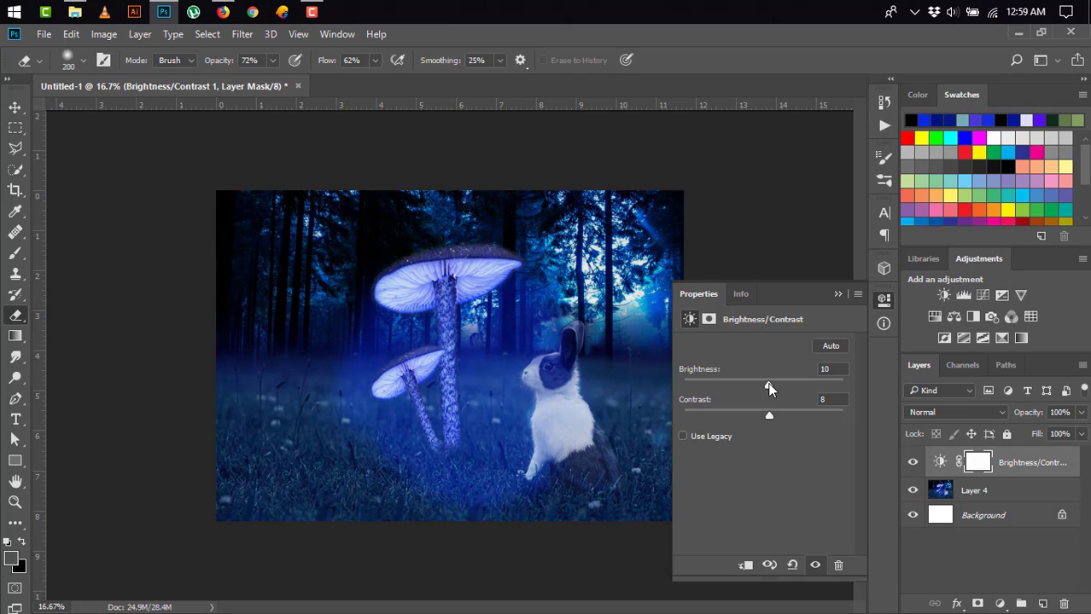
click(837, 295)
click(16, 106)
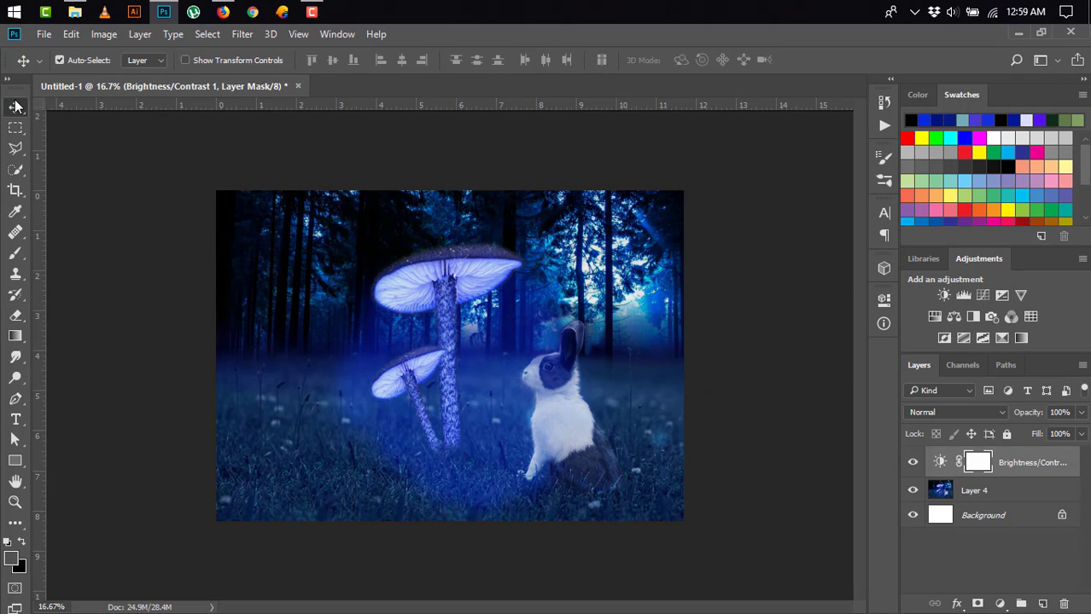
- Open the Filter Gallery on Layer 4 and preview Artistic > Poster Edges
click(992, 494)
click(242, 35)
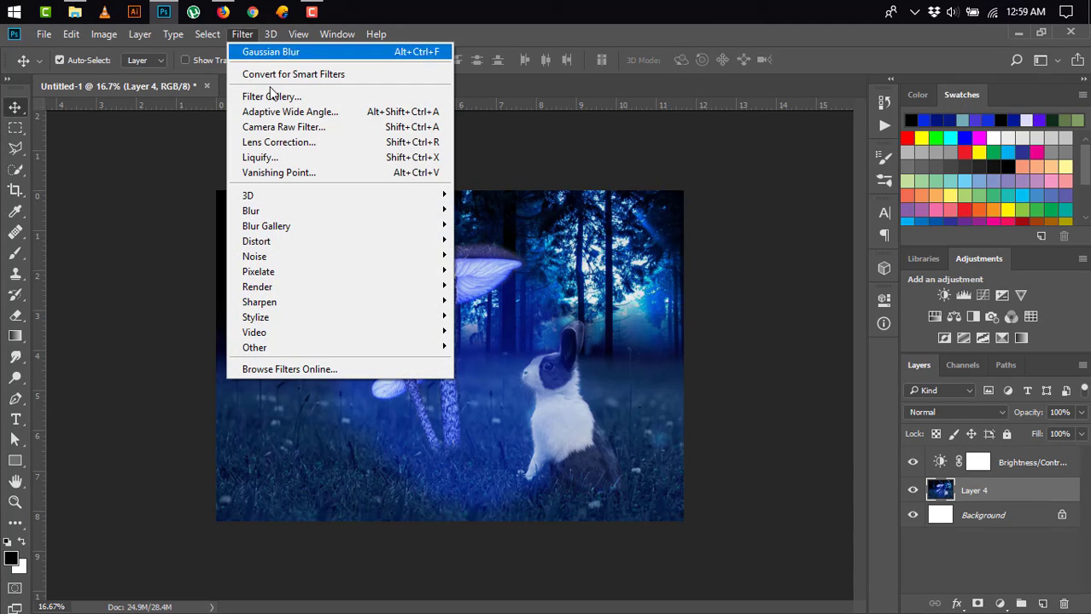
click(396, 156)
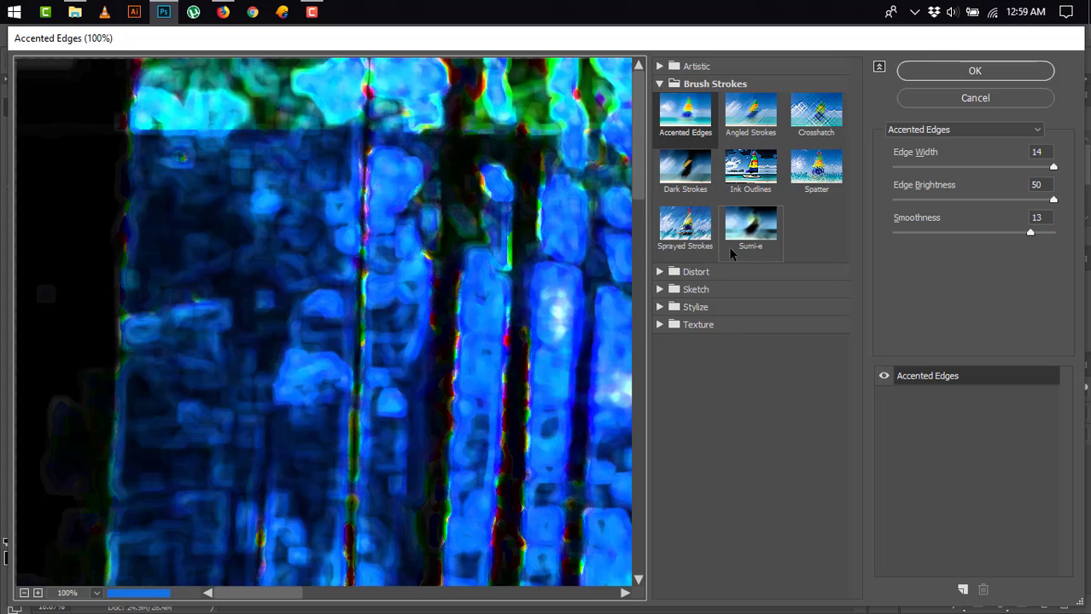
click(659, 67)
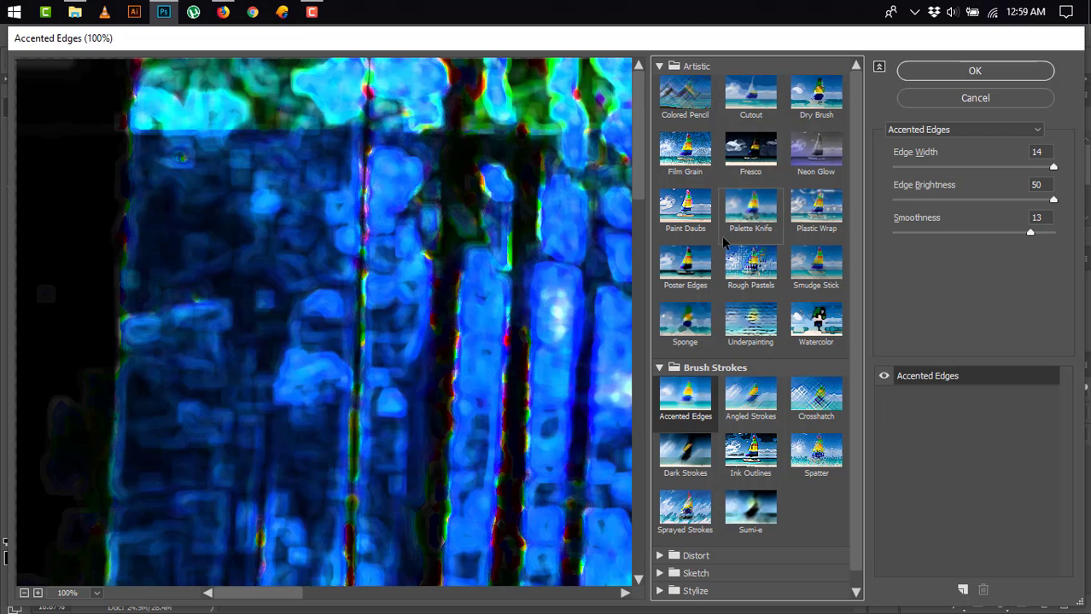
click(704, 270)
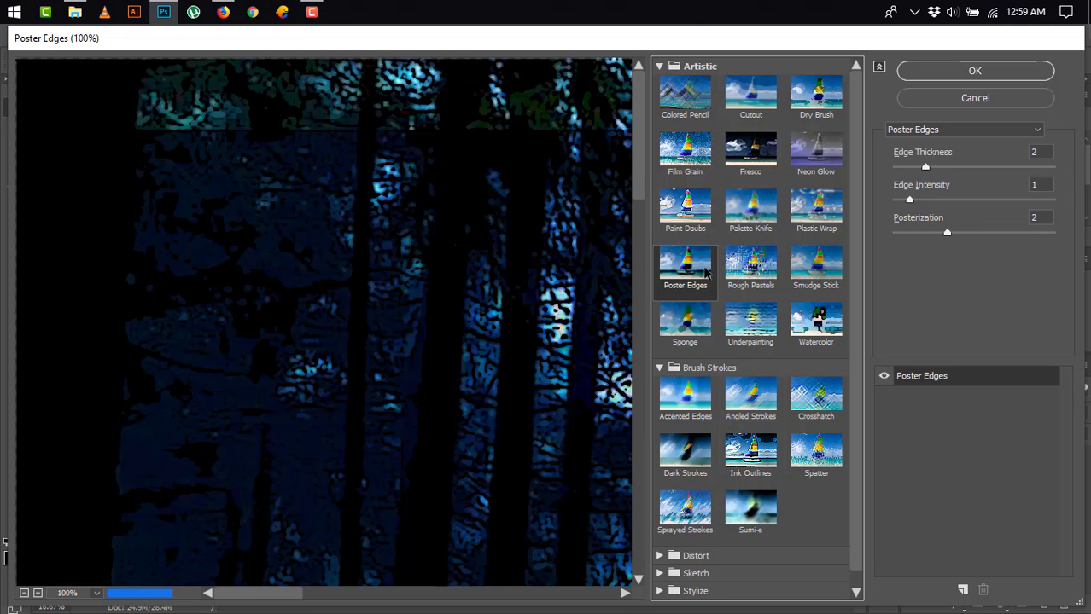
- Apply Poster Edges with edge thickness 0 and intensity 10, then add a Color Balance layer
drag(912, 164, 899, 169)
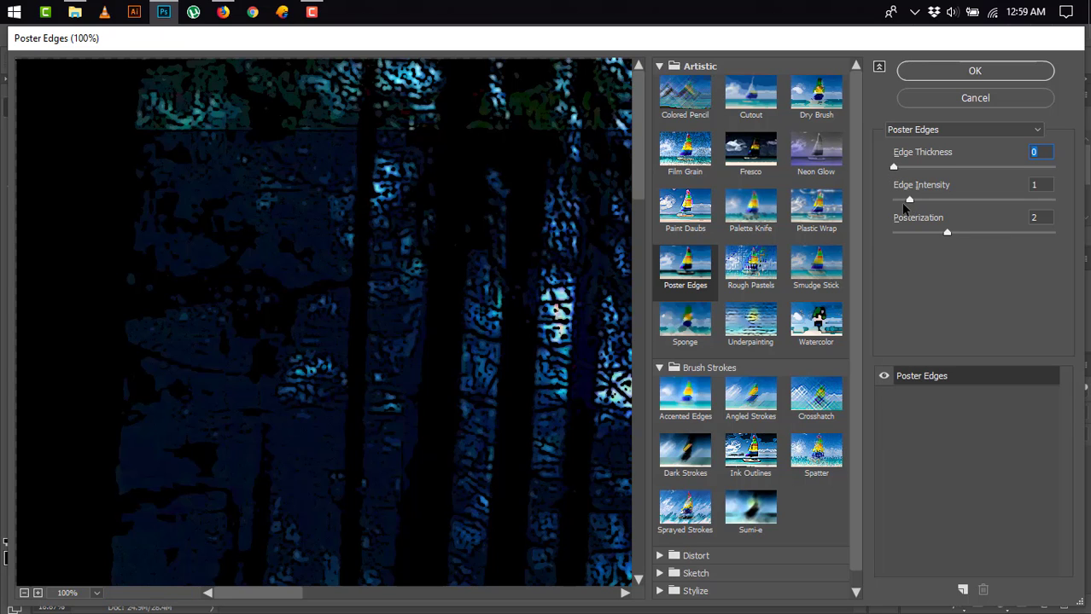
drag(892, 203, 1056, 232)
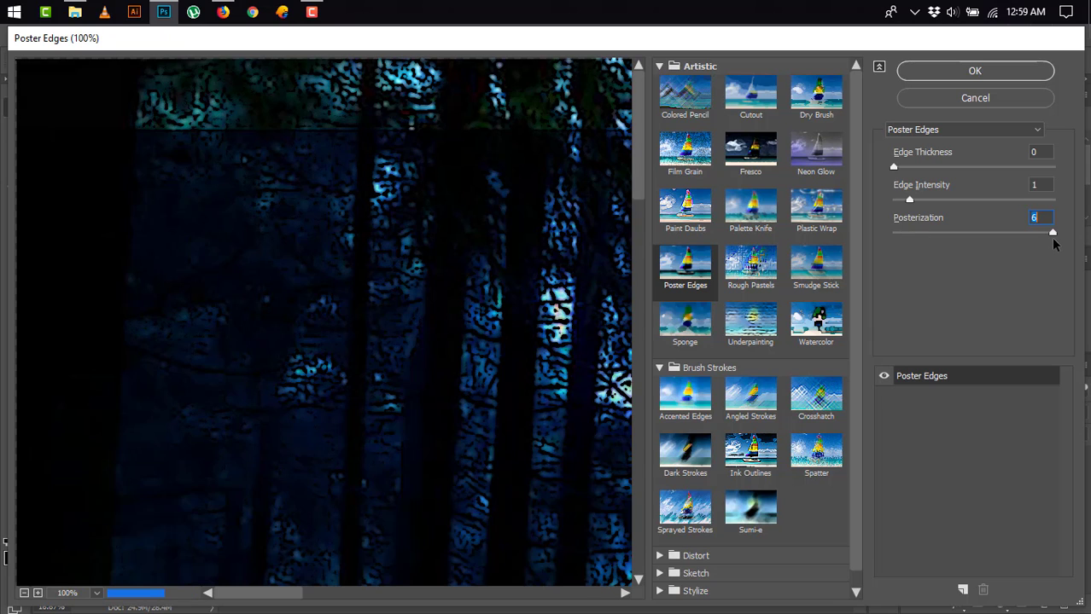
drag(909, 200, 1053, 200)
drag(893, 168, 1053, 168)
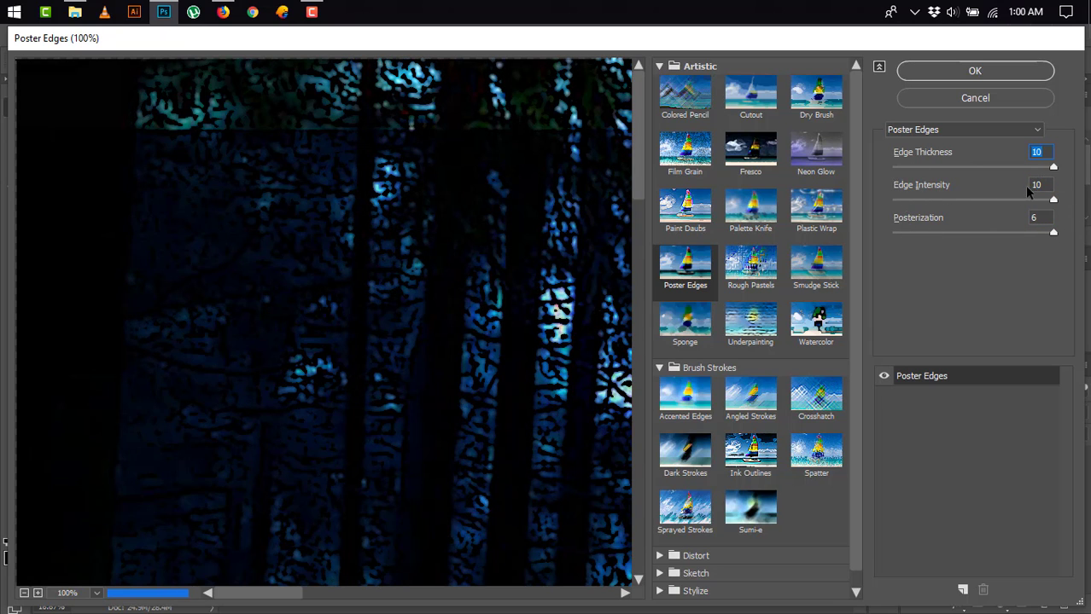
drag(1053, 167, 835, 175)
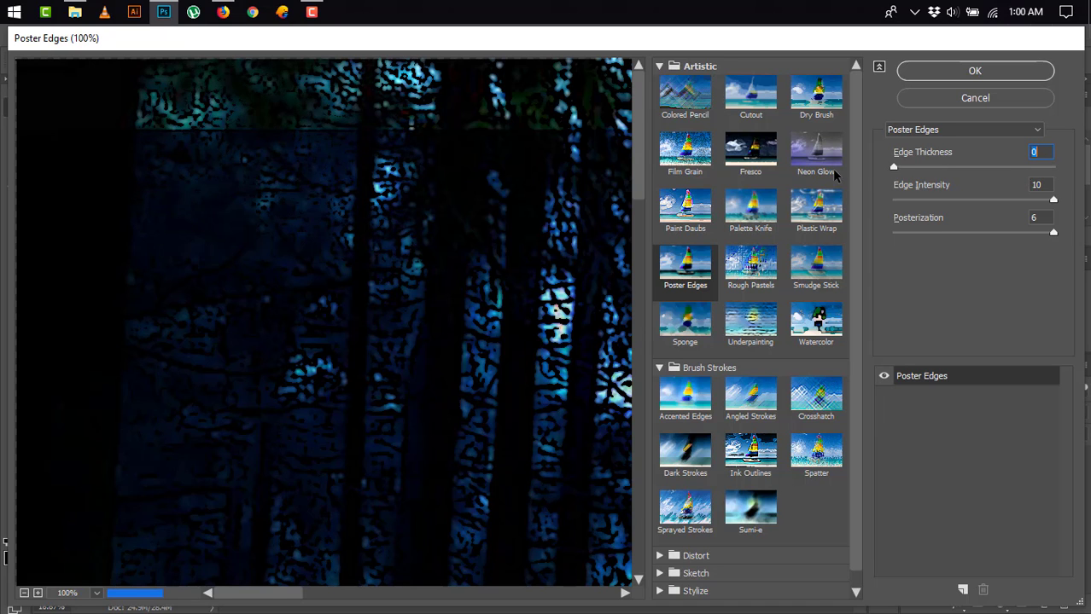
click(1029, 78)
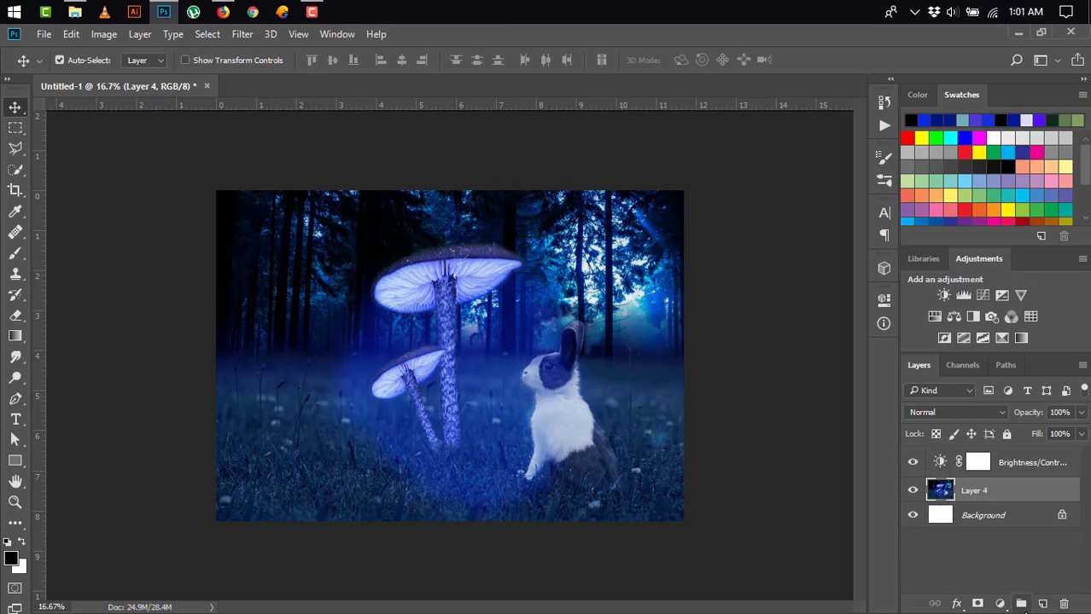
click(1000, 604)
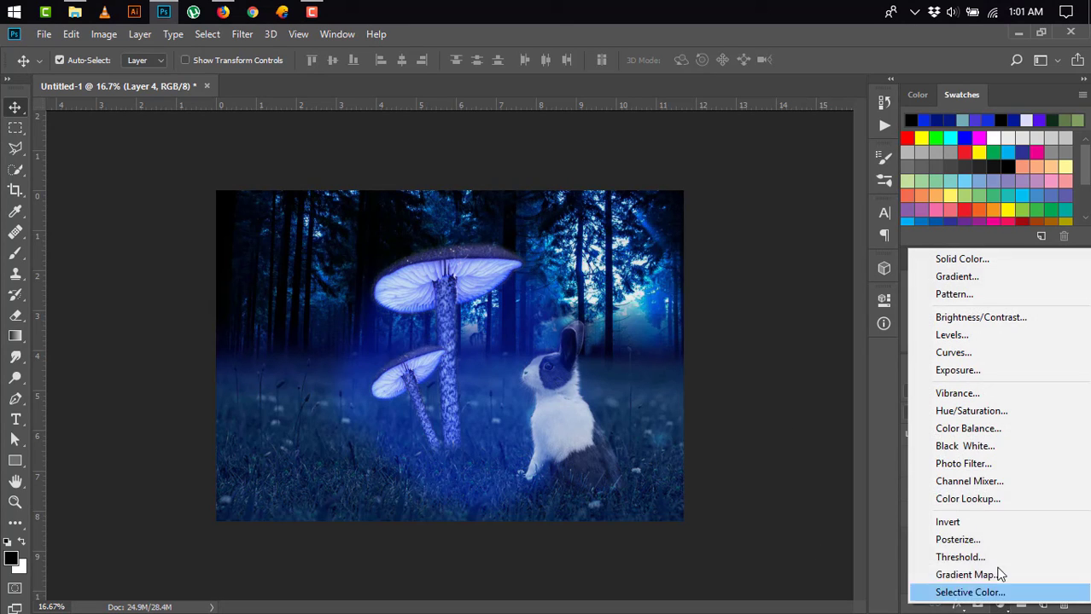
click(968, 428)
- Push the Color Balance midtones further toward cyan, to Cyan/Red -37
drag(742, 381, 728, 382)
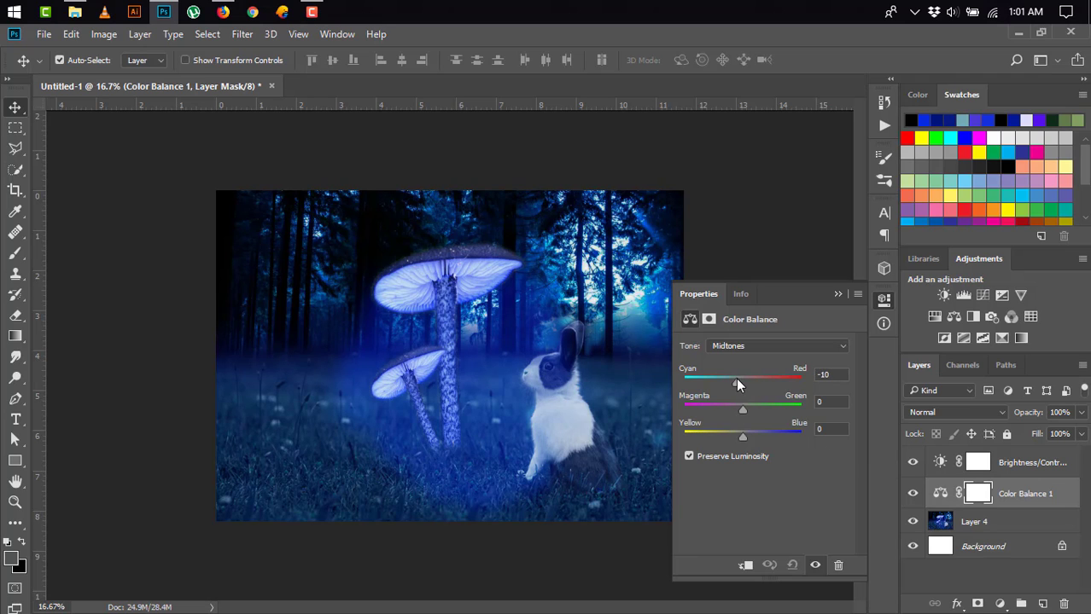
drag(743, 436, 738, 434)
drag(728, 381, 718, 381)
click(837, 294)
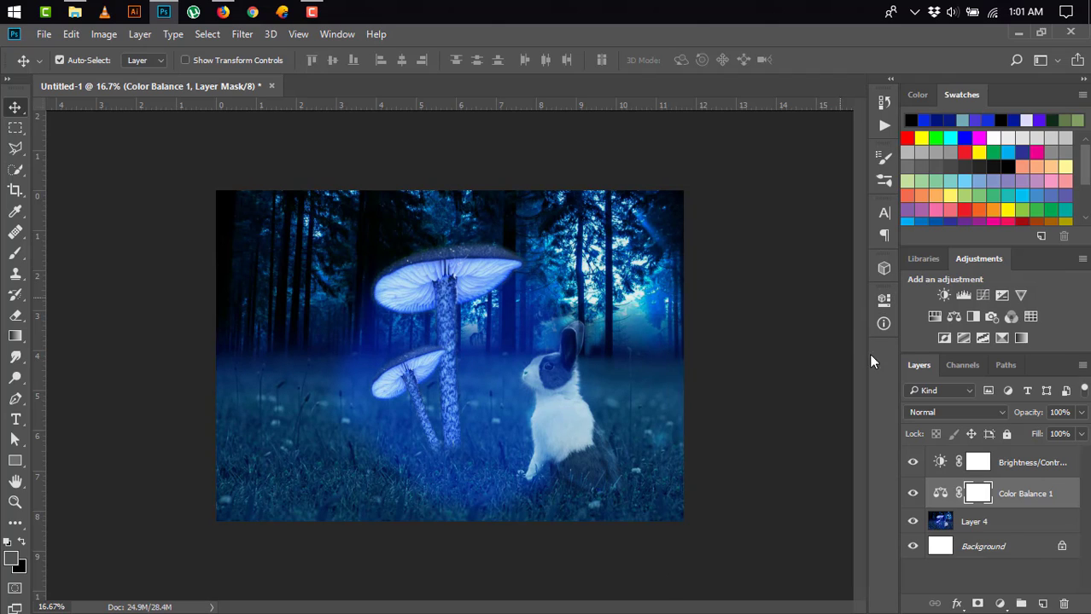
- Add a trial Layer 5, try Linear Light and Pin Light blending, then delete it
click(1042, 603)
drag(1011, 496, 1003, 447)
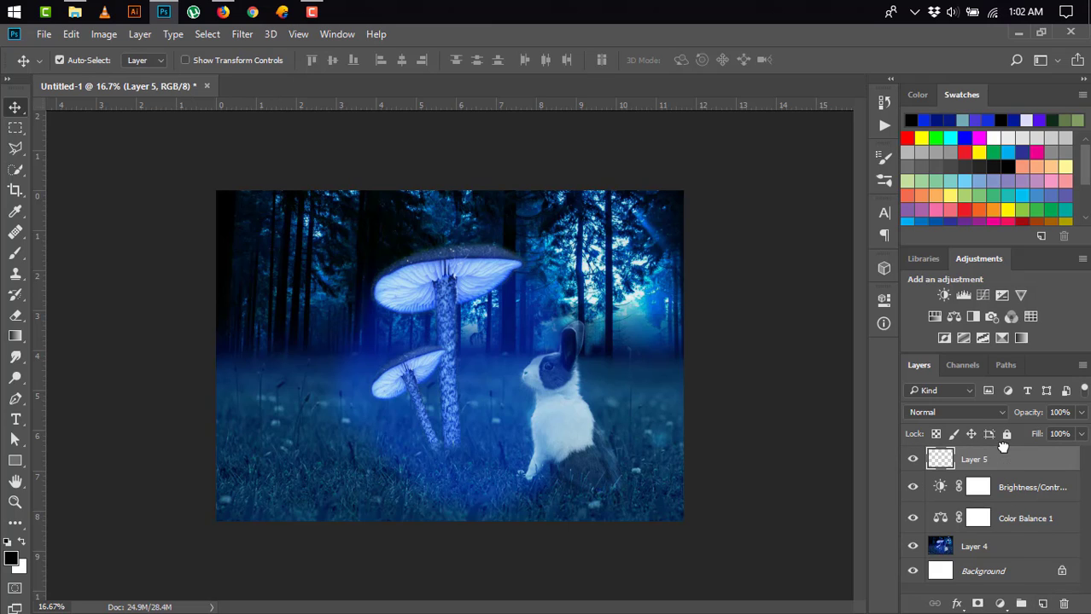
click(973, 409)
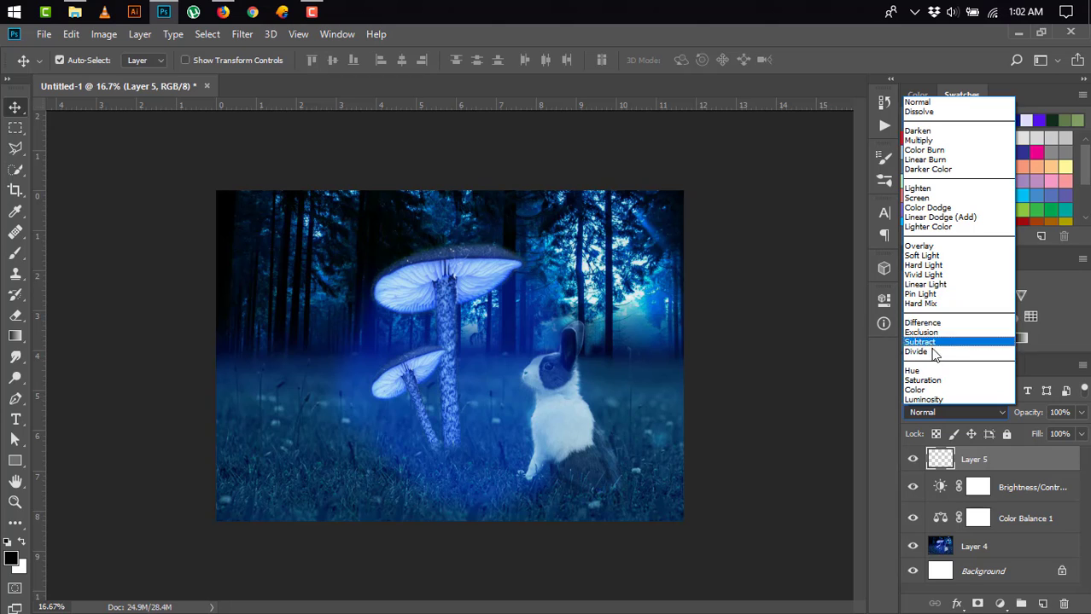
click(929, 284)
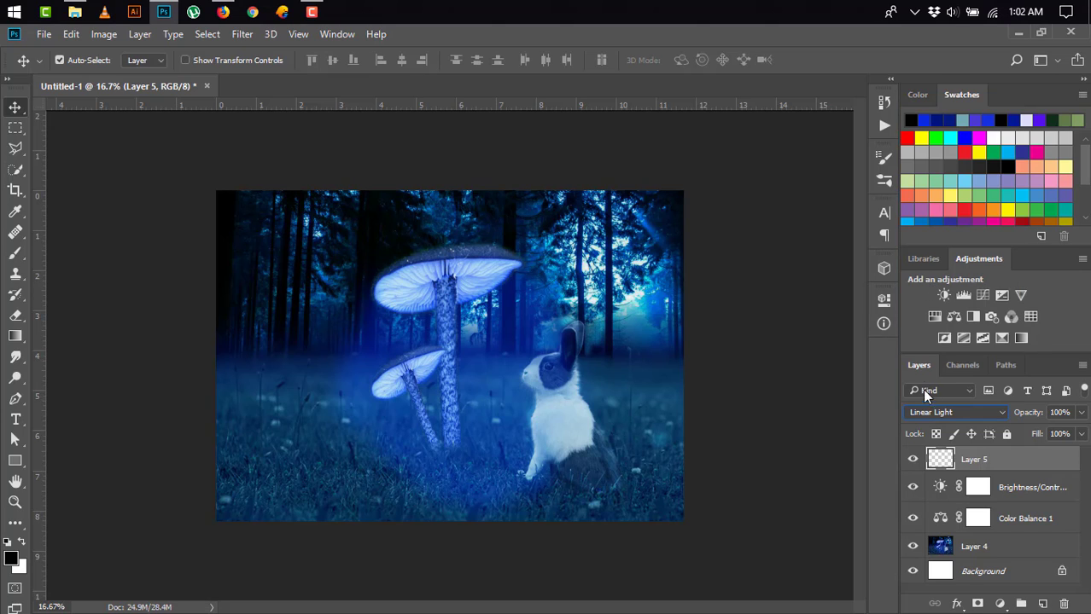
click(955, 415)
click(947, 296)
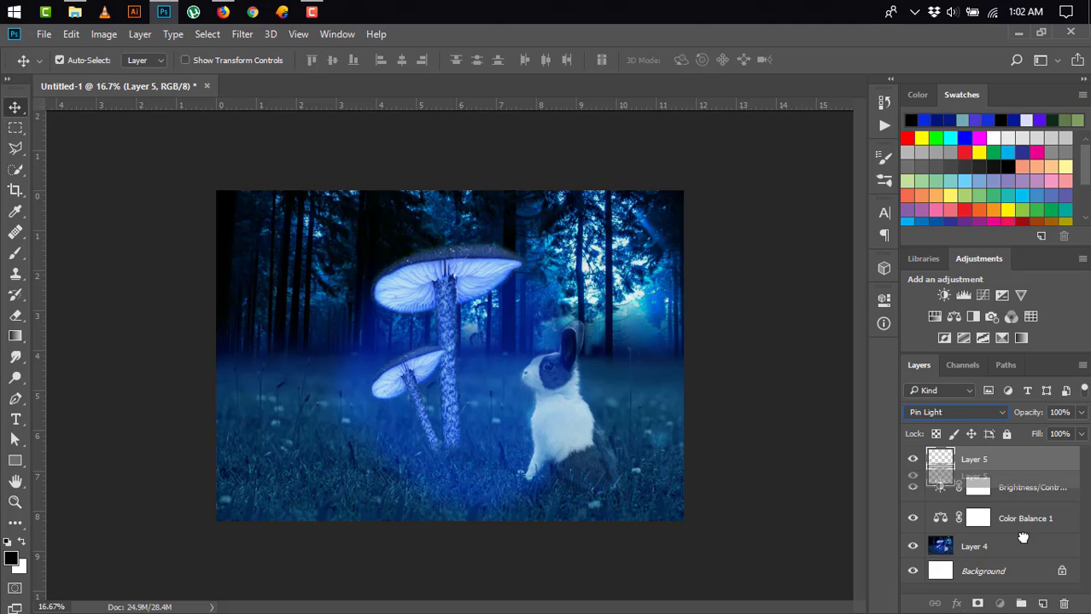
drag(994, 463, 1063, 603)
- Try Vivid Light and then Linear Light blending on the Brightness/Contrast layer
click(942, 412)
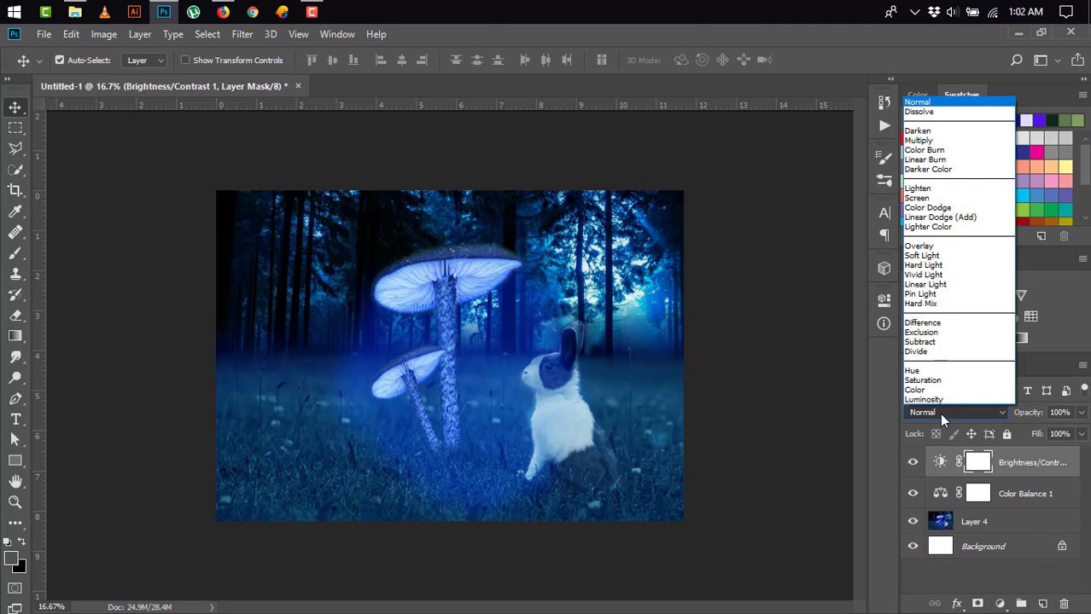
click(930, 275)
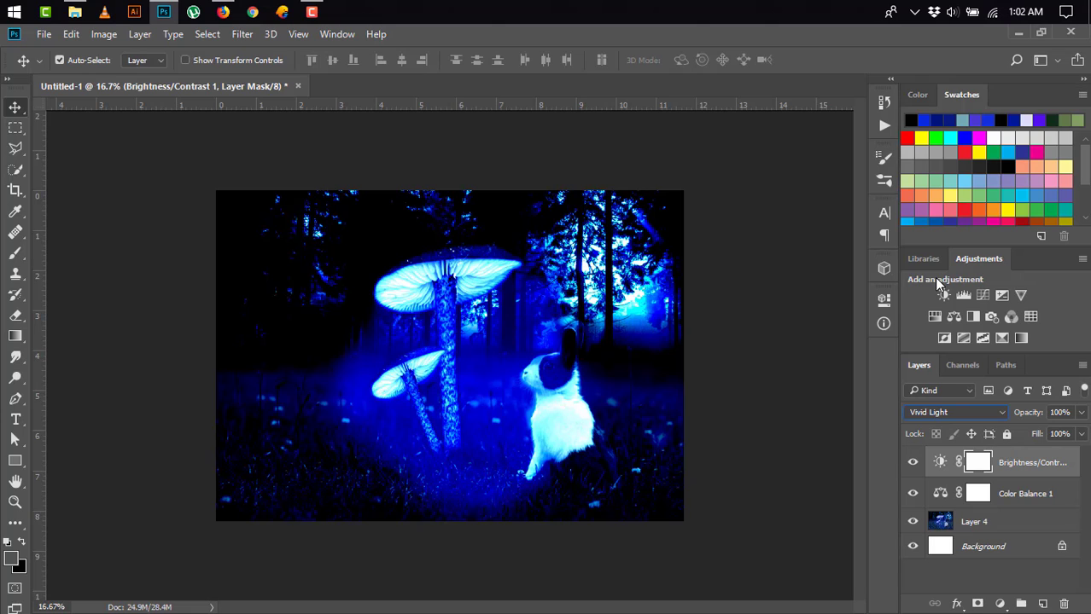
click(928, 412)
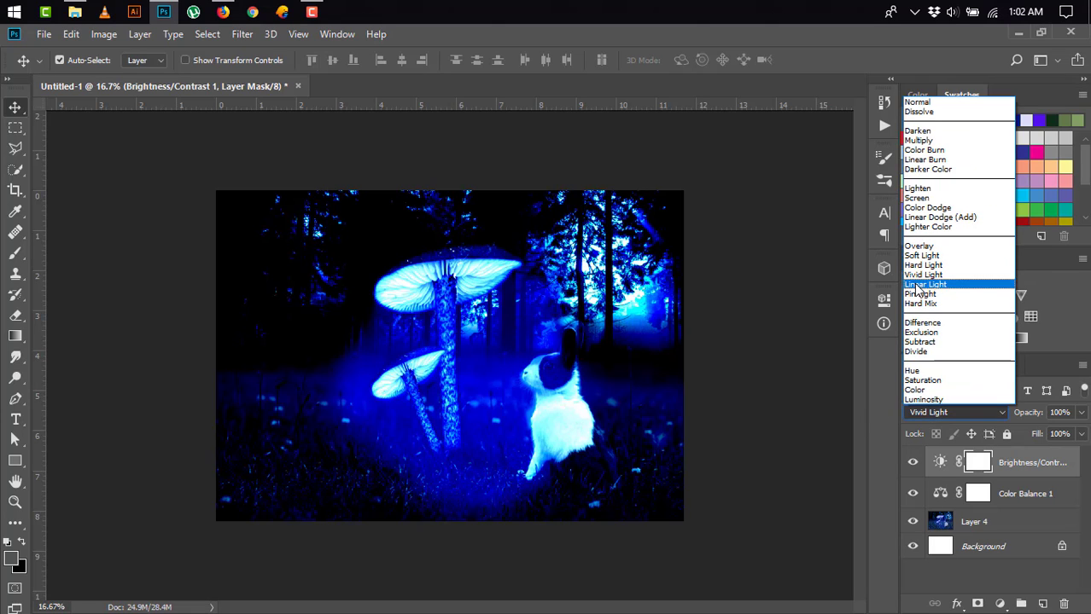
click(918, 289)
click(975, 413)
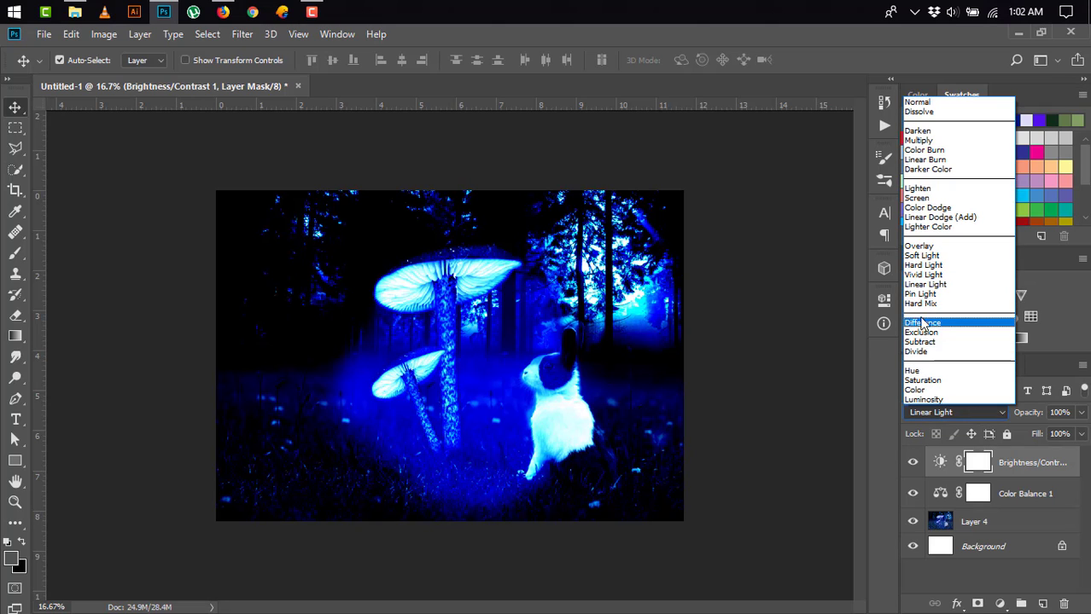
click(907, 285)
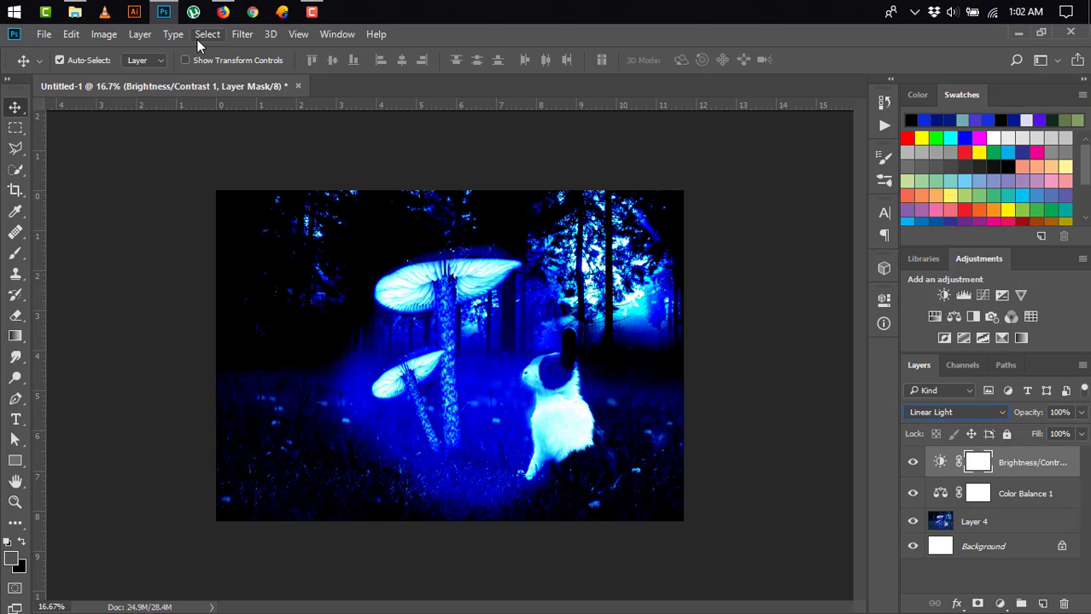
- Apply a High Pass filter to the Brightness/Contrast layer mask
click(241, 34)
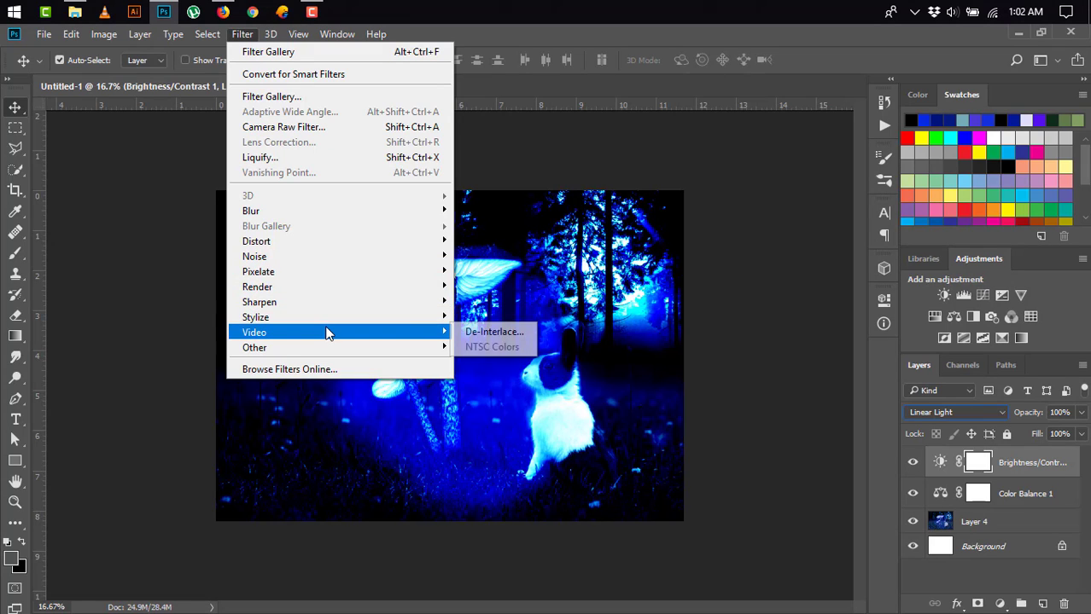
mouse_move(254, 347)
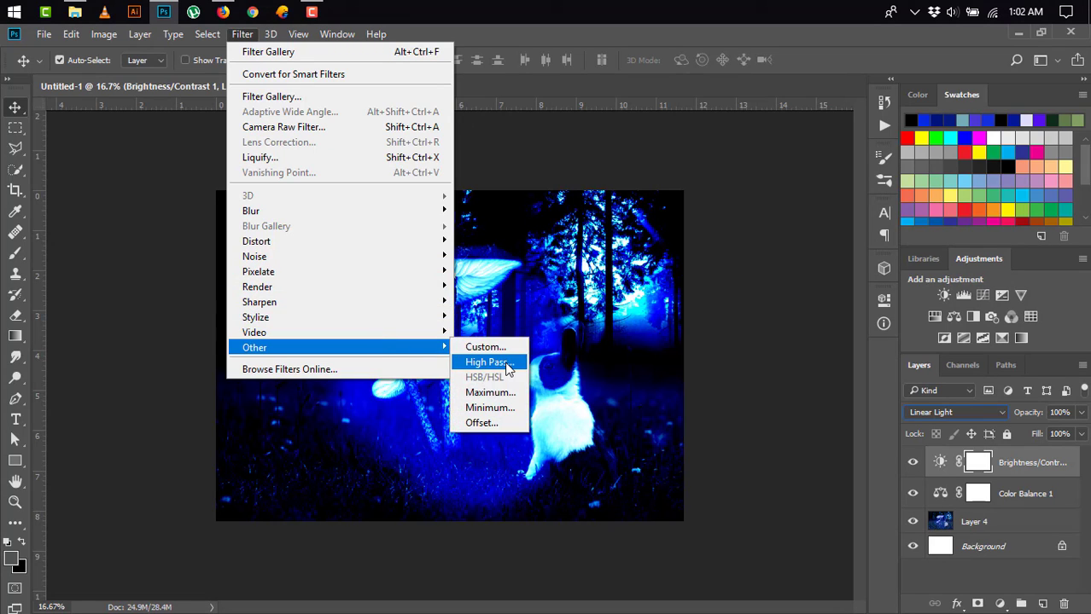
click(490, 362)
drag(503, 353, 491, 353)
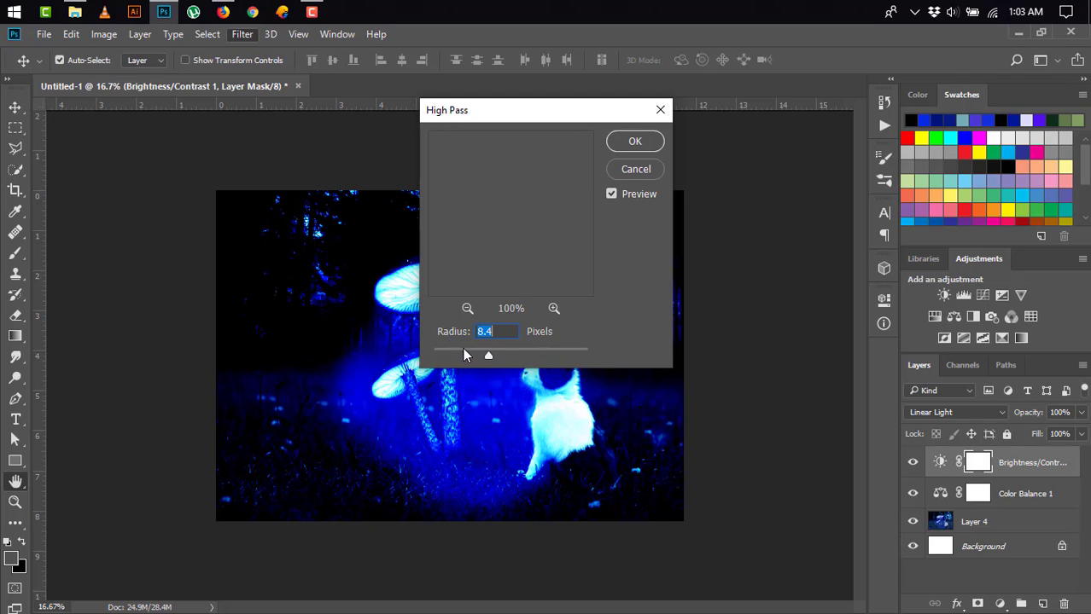
mouse_move(463, 349)
mouse_down()
mouse_move(448, 352)
mouse_move(529, 349)
mouse_up()
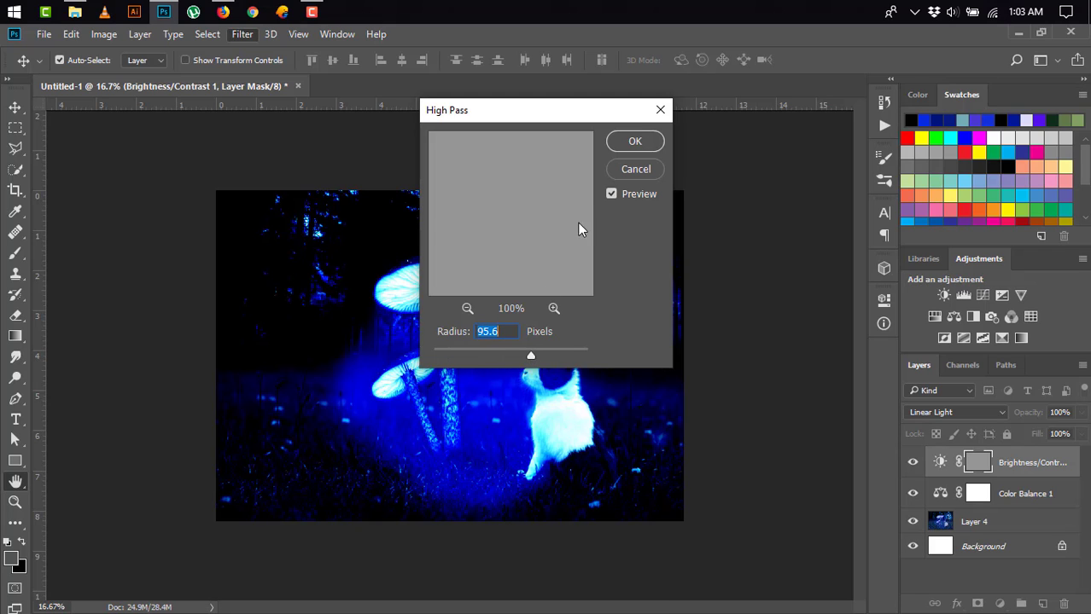
click(635, 142)
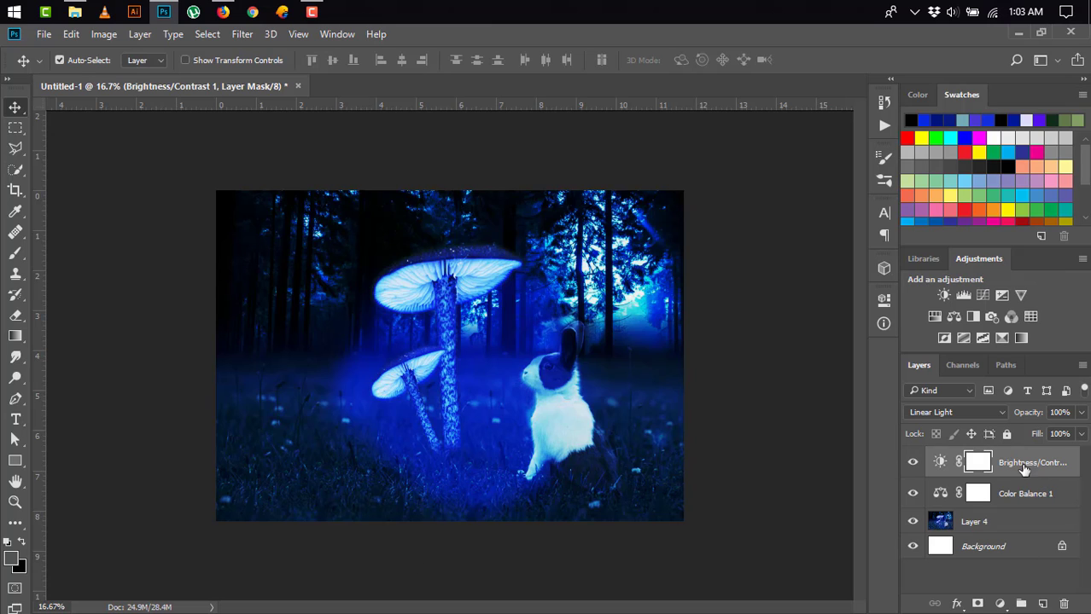
- Cycle the adjustment's blend mode through Normal, Multiply and Screen, settling on Lighten
click(980, 416)
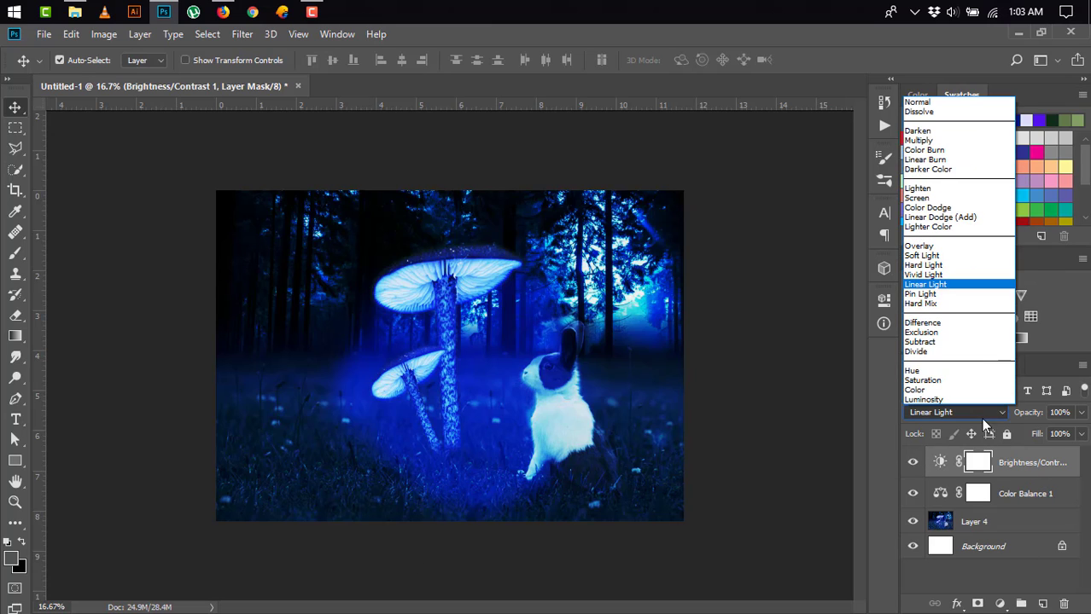
click(928, 106)
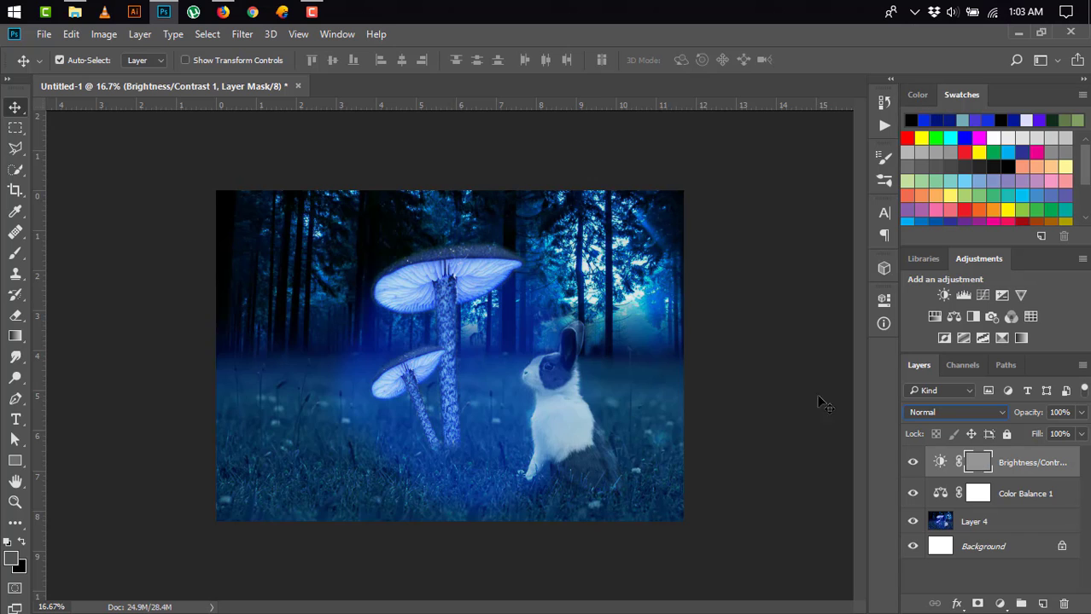
click(962, 416)
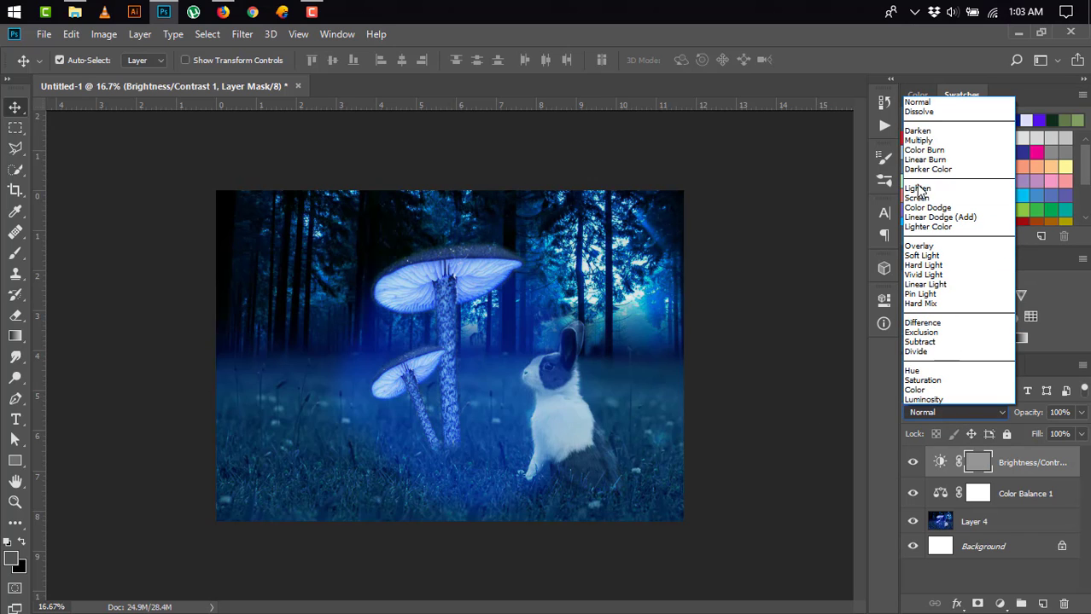
click(919, 140)
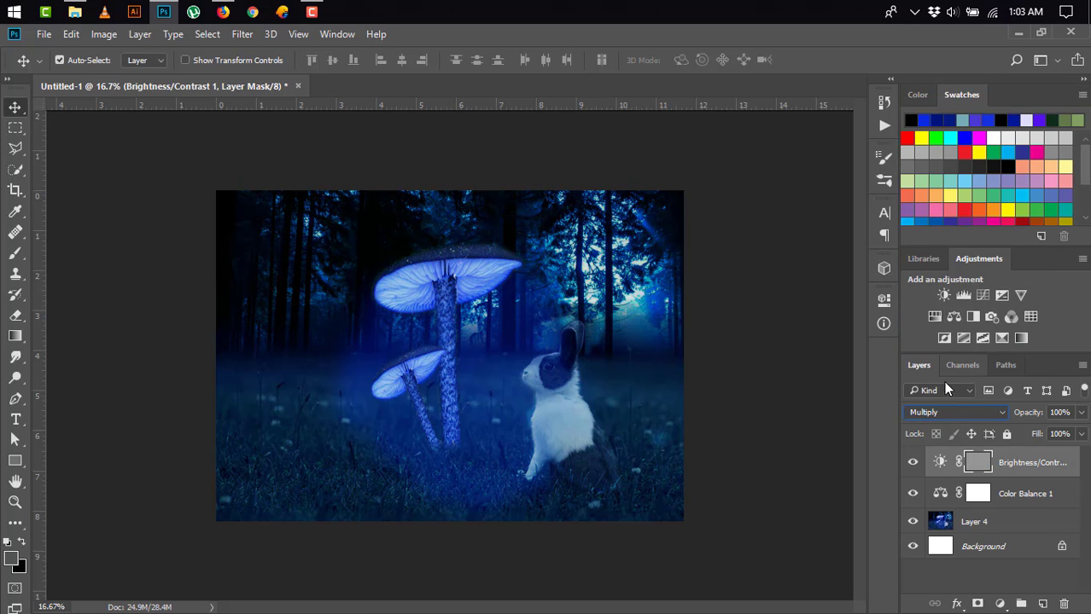
click(957, 415)
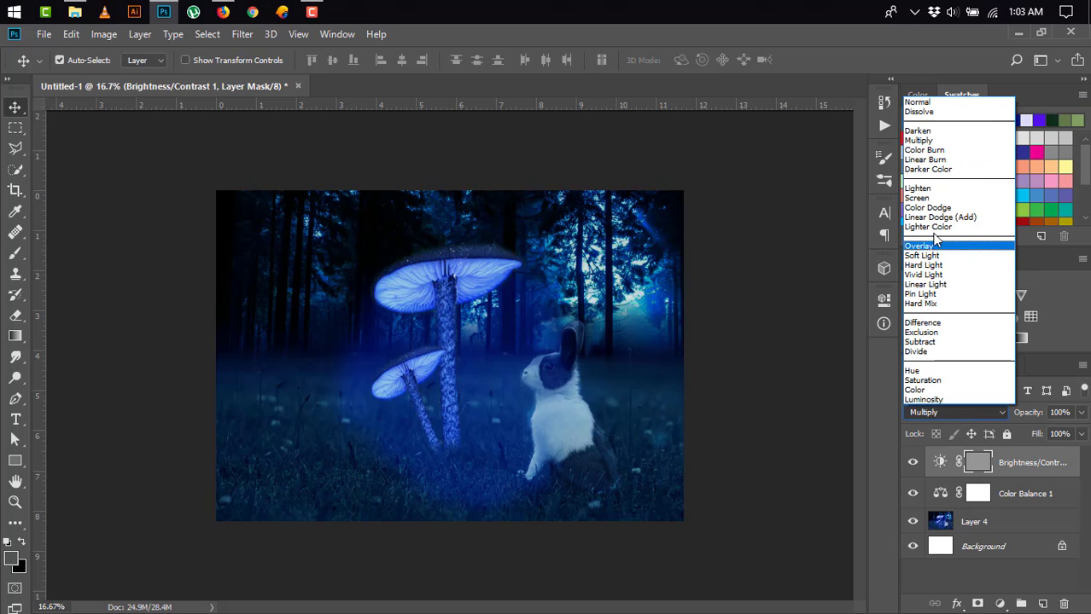
click(927, 203)
click(954, 412)
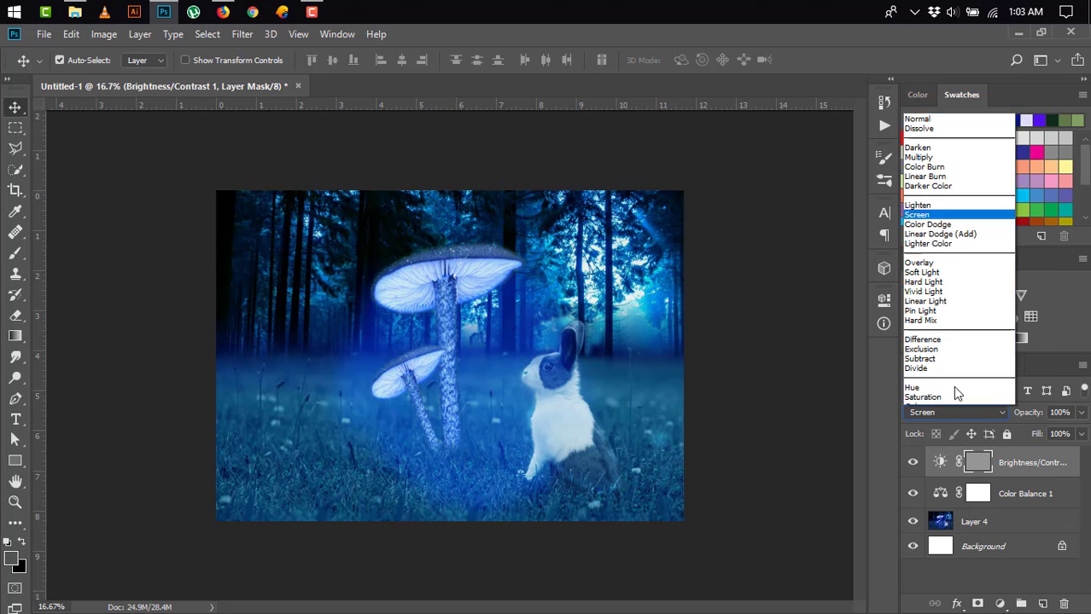
click(928, 188)
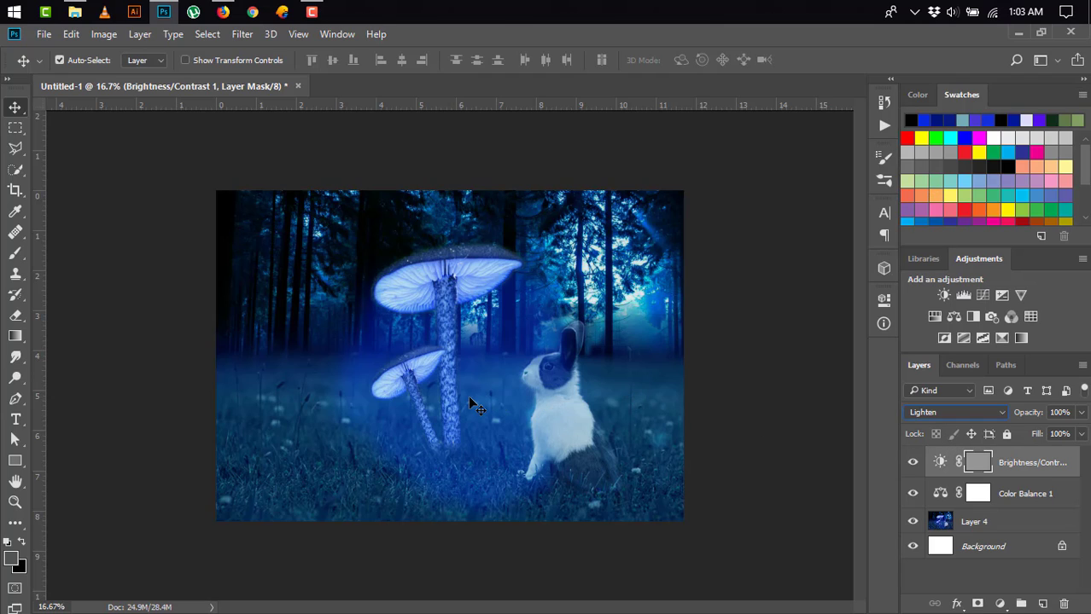
- Drag the kisspng star-speck image from the rabit source folder onto the canvas
click(87, 8)
click(341, 171)
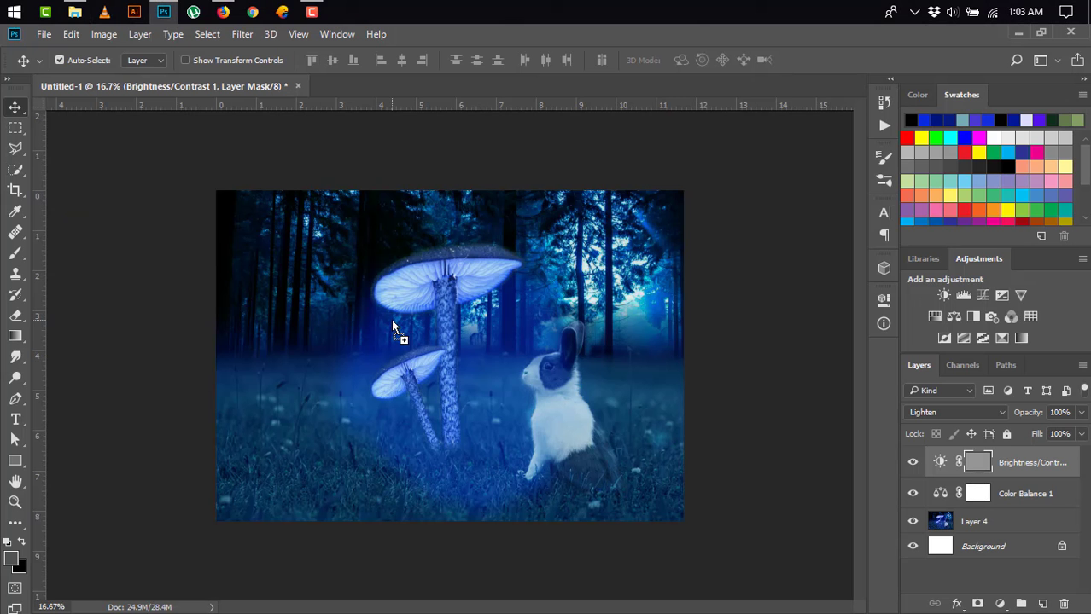
mouse_move(341, 170)
mouse_down()
mouse_move(393, 327)
mouse_move(371, 306)
mouse_move(371, 285)
mouse_up()
- Stretch the star image to fill the canvas, commit it, and blend it in Screen mode
drag(665, 450, 762, 586)
click(547, 59)
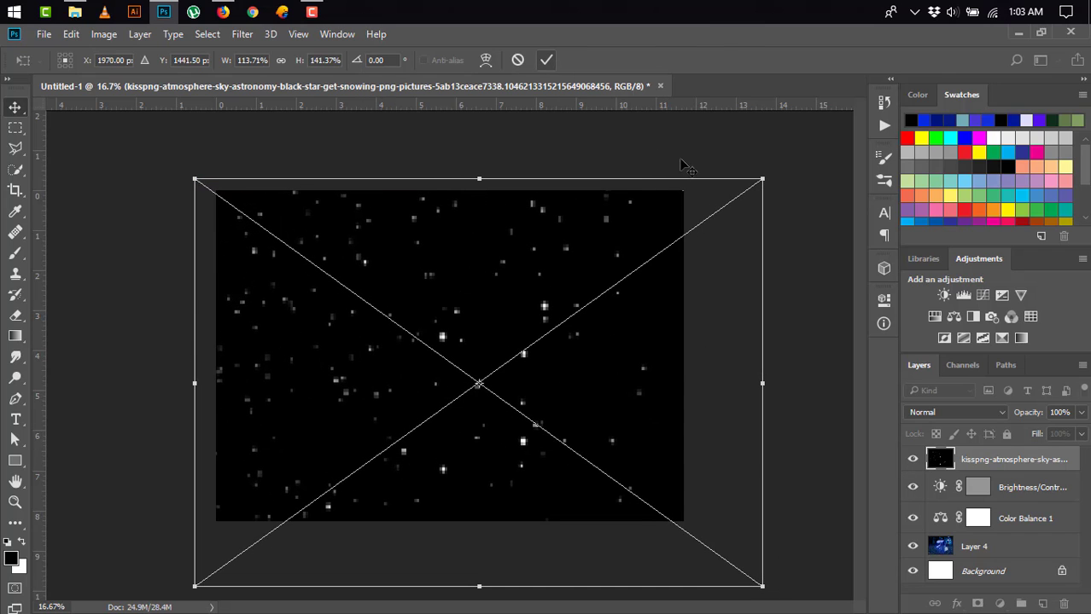
click(995, 412)
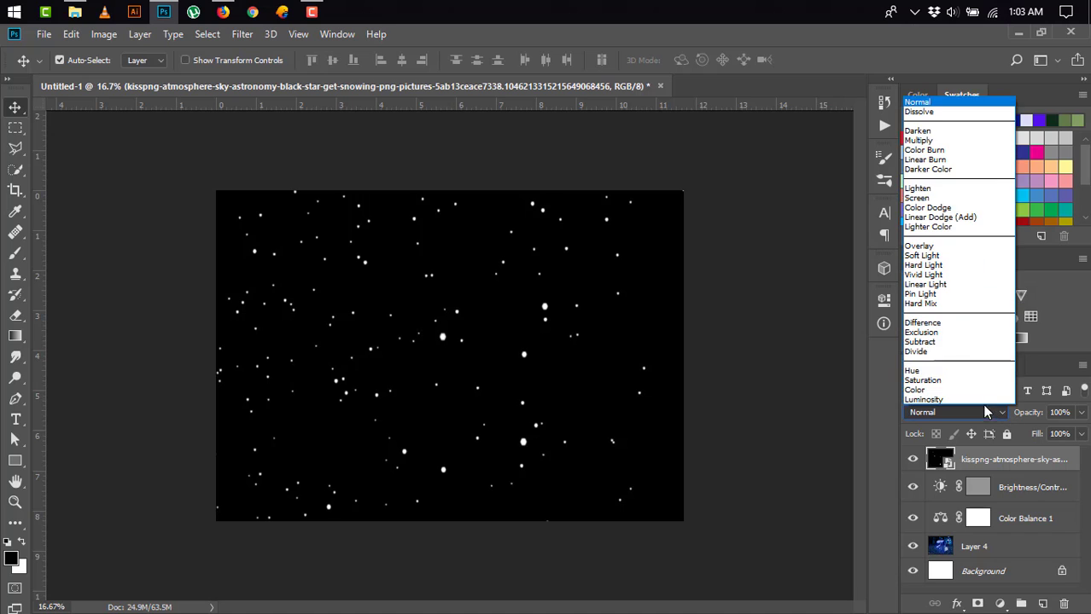
click(925, 197)
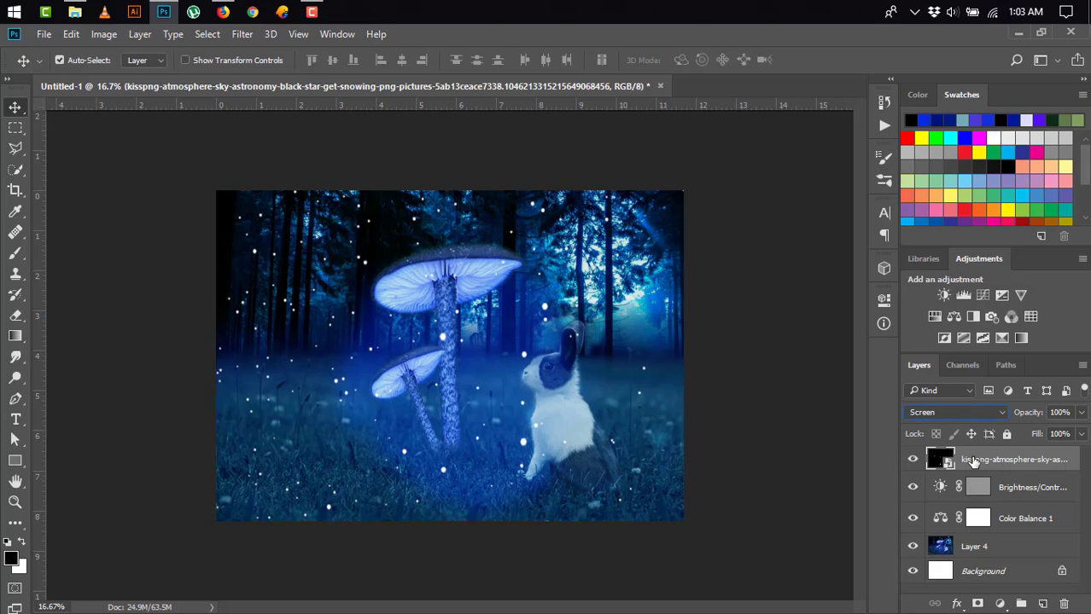
- Open the star layer's Blending Options and cancel without changes
right_click(945, 461)
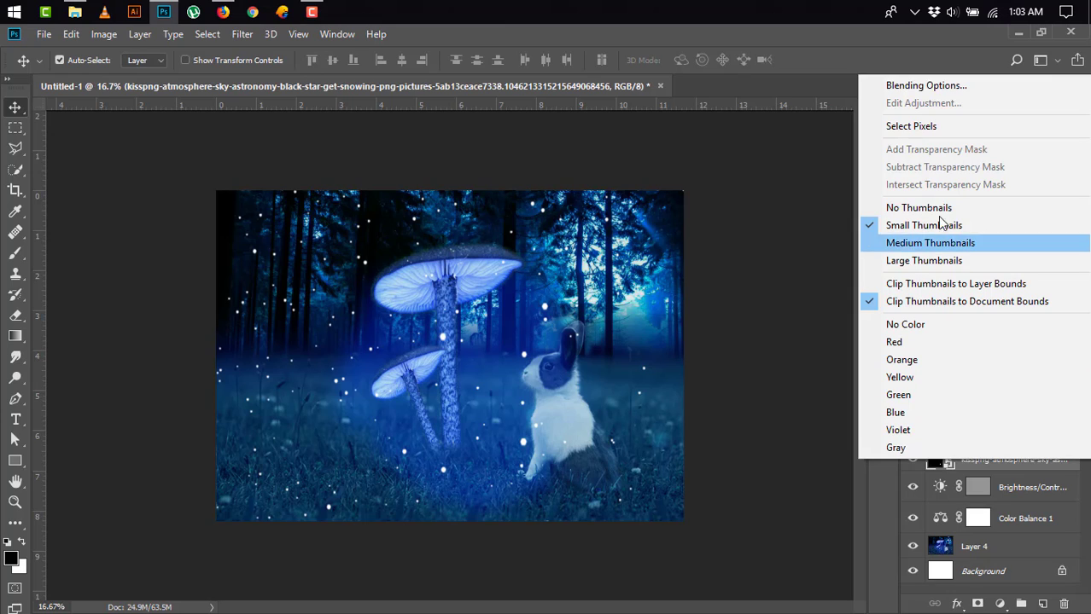
click(924, 86)
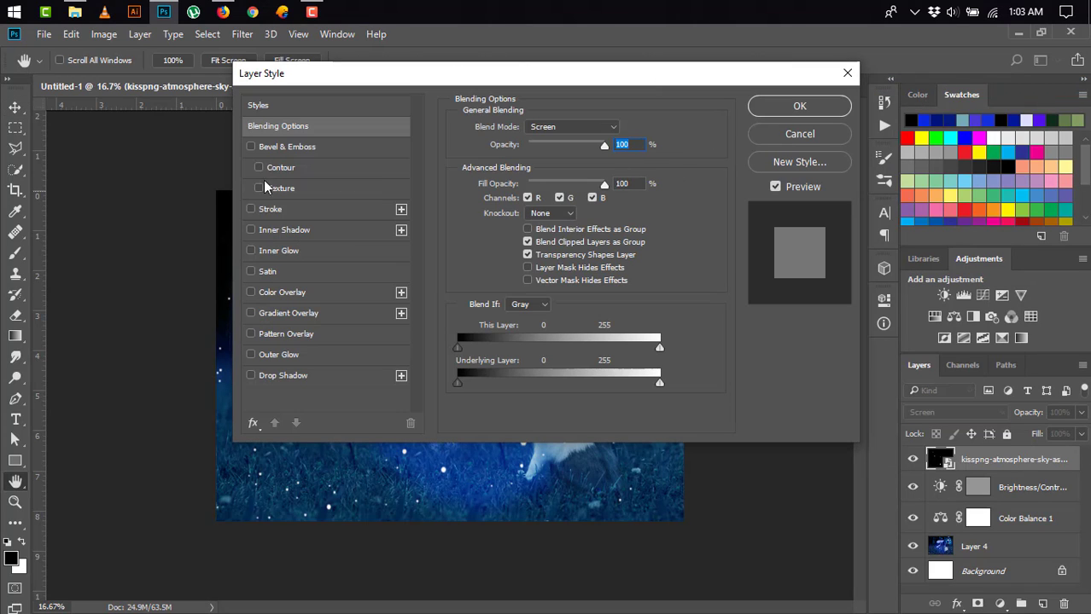
drag(369, 82, 640, 81)
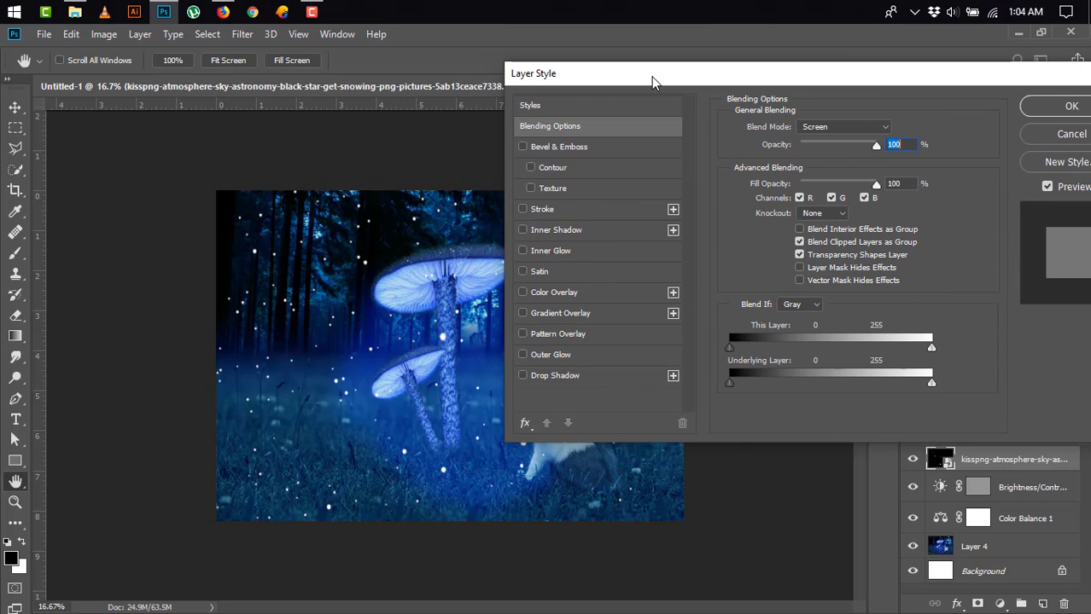
drag(653, 81, 454, 82)
click(852, 137)
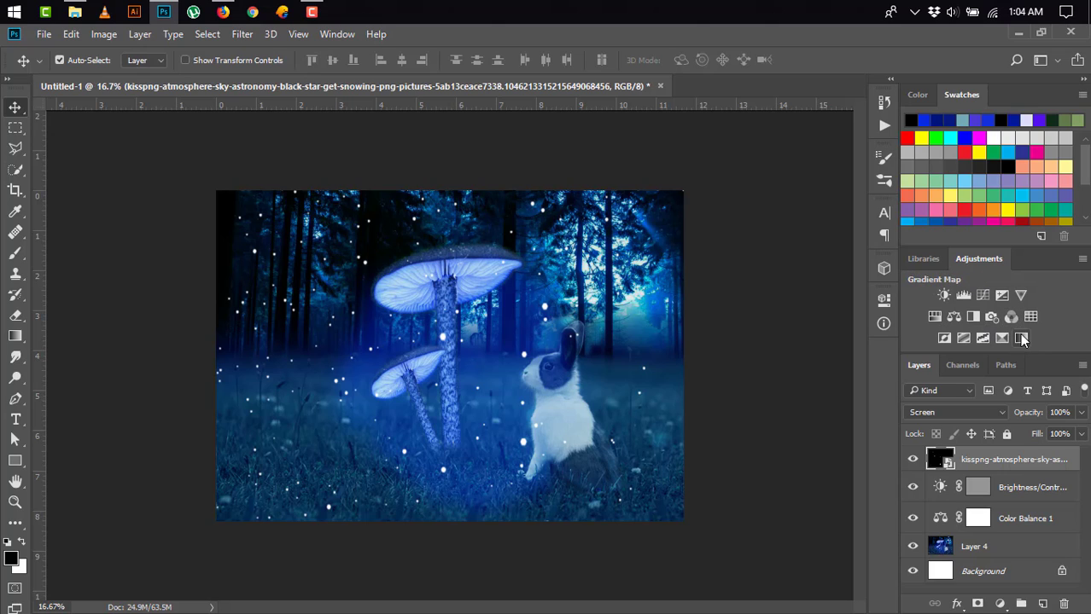
- Add a Curves 1 adjustment above the stars with its upper curve pulled slightly down
click(982, 296)
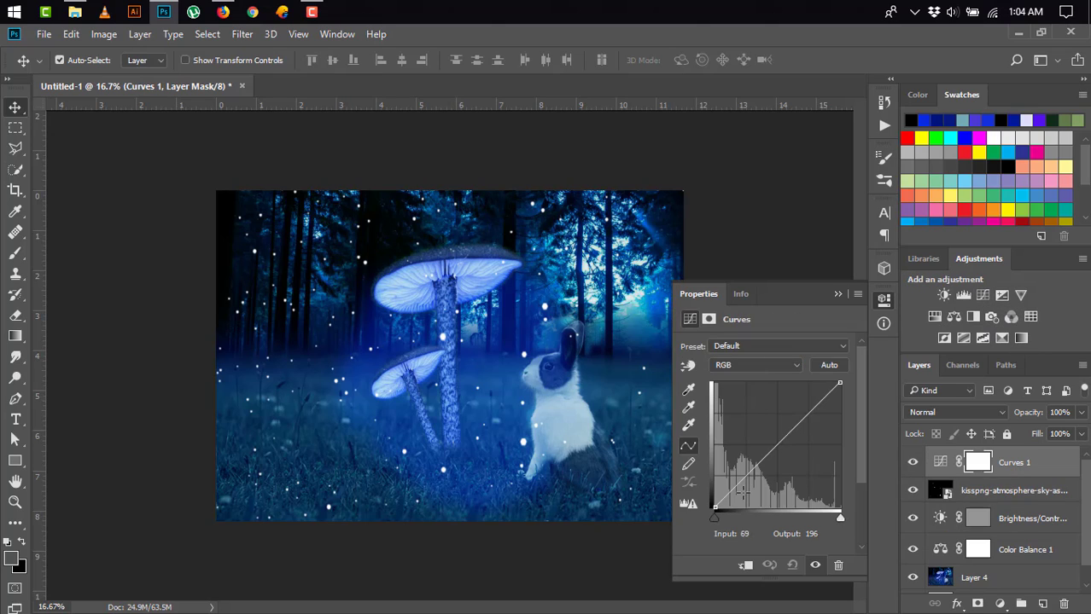
mouse_move(714, 517)
mouse_down()
mouse_move(733, 523)
mouse_move(714, 519)
mouse_up()
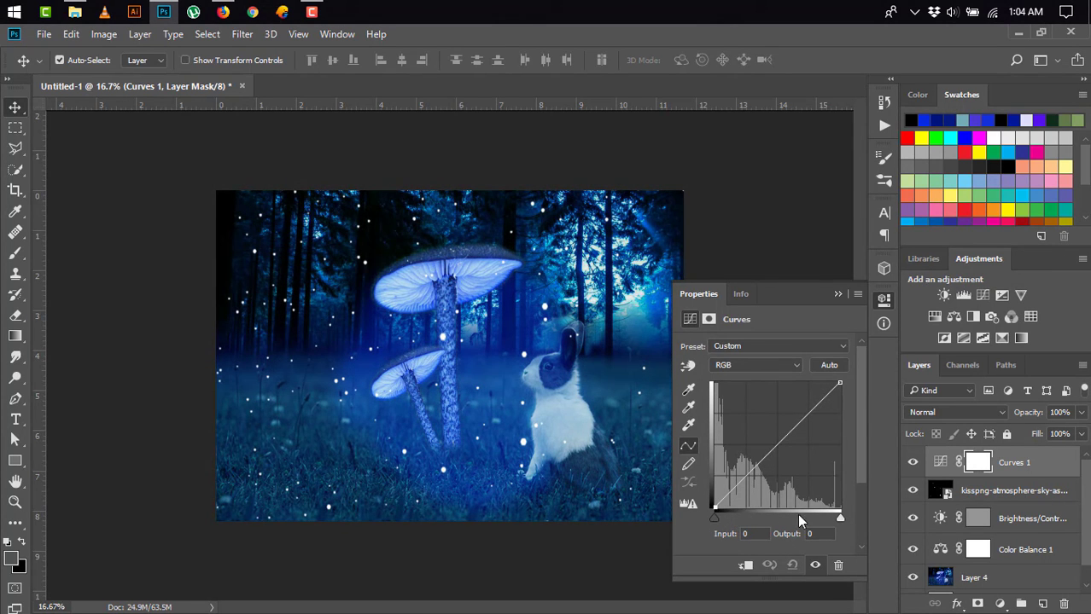
mouse_move(841, 519)
mouse_down()
mouse_move(823, 519)
mouse_move(839, 519)
mouse_up()
mouse_move(815, 408)
mouse_down()
mouse_move(847, 380)
mouse_move(832, 390)
mouse_up()
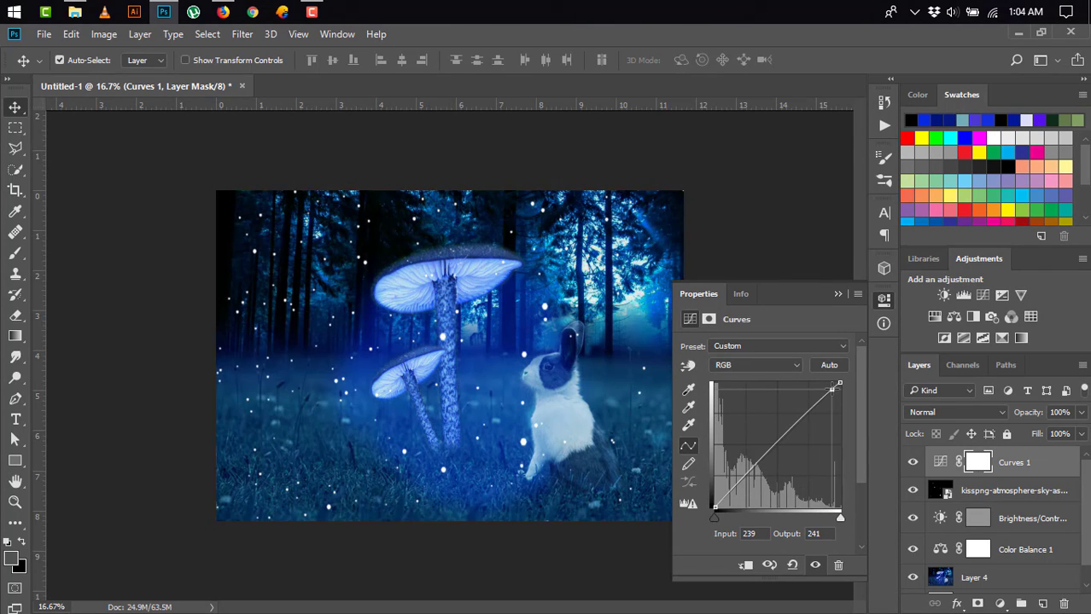
click(838, 294)
click(164, 34)
mouse_move(242, 34)
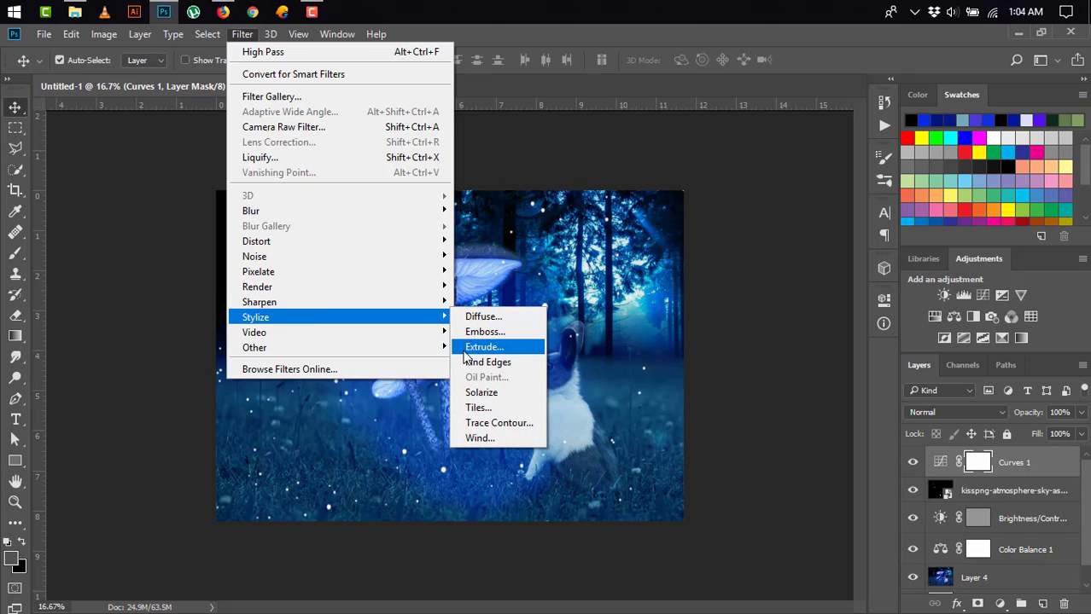
mouse_move(255, 347)
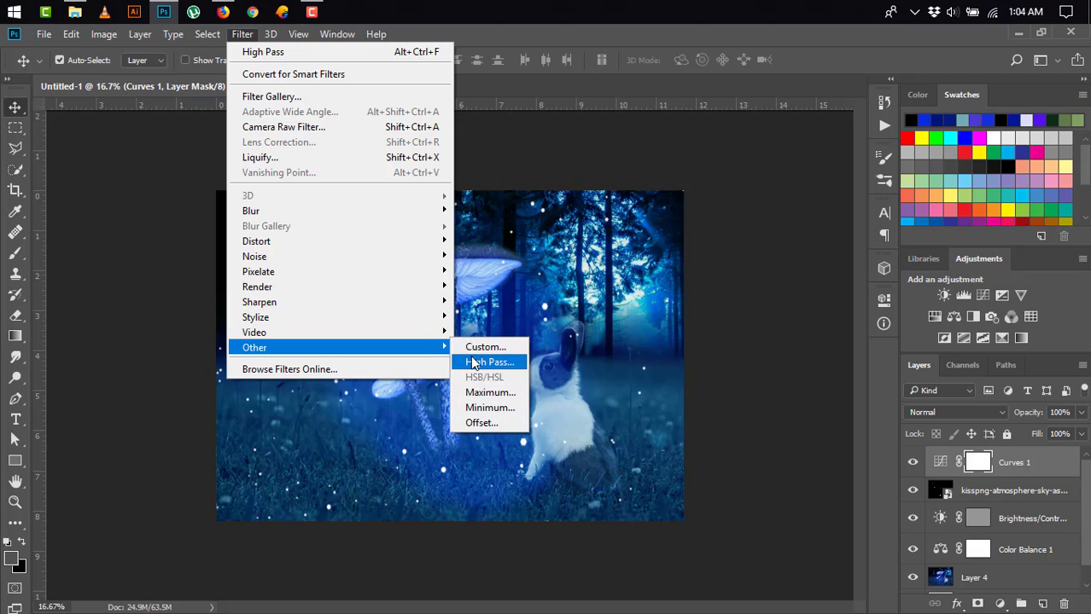
- Apply a High Pass filter at radius 1.7 to the Curves 1 mask
click(474, 363)
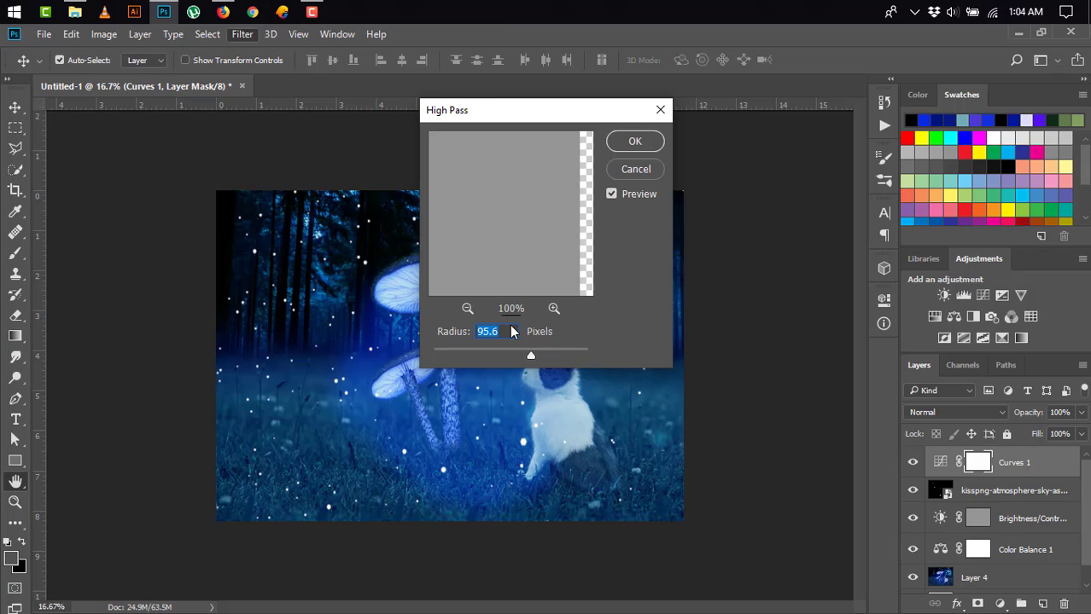
drag(530, 355, 545, 356)
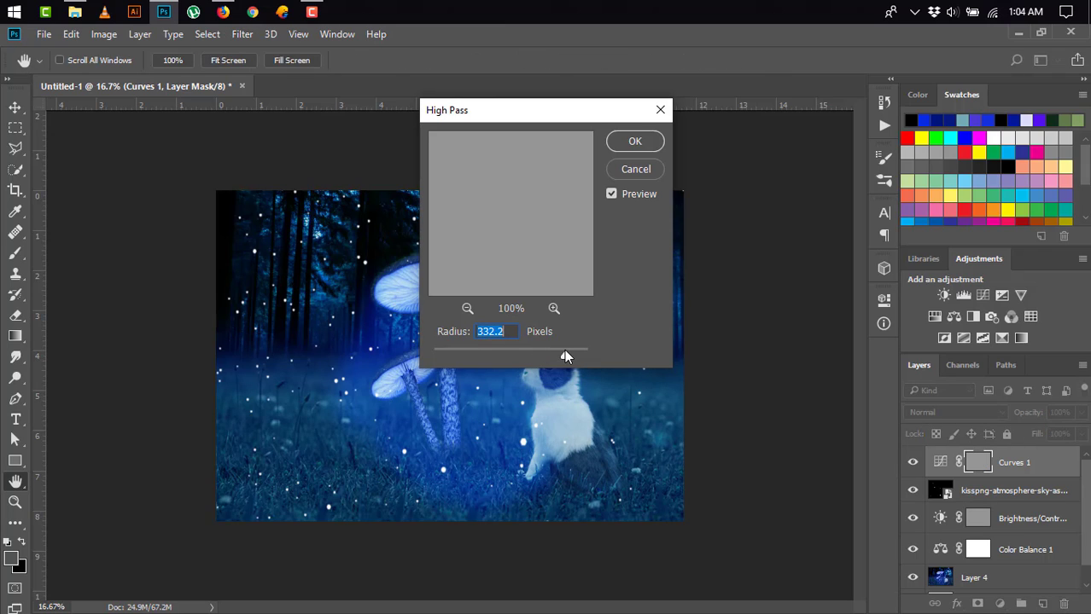
mouse_move(564, 352)
mouse_down()
mouse_move(446, 352)
mouse_move(499, 349)
mouse_up()
click(635, 141)
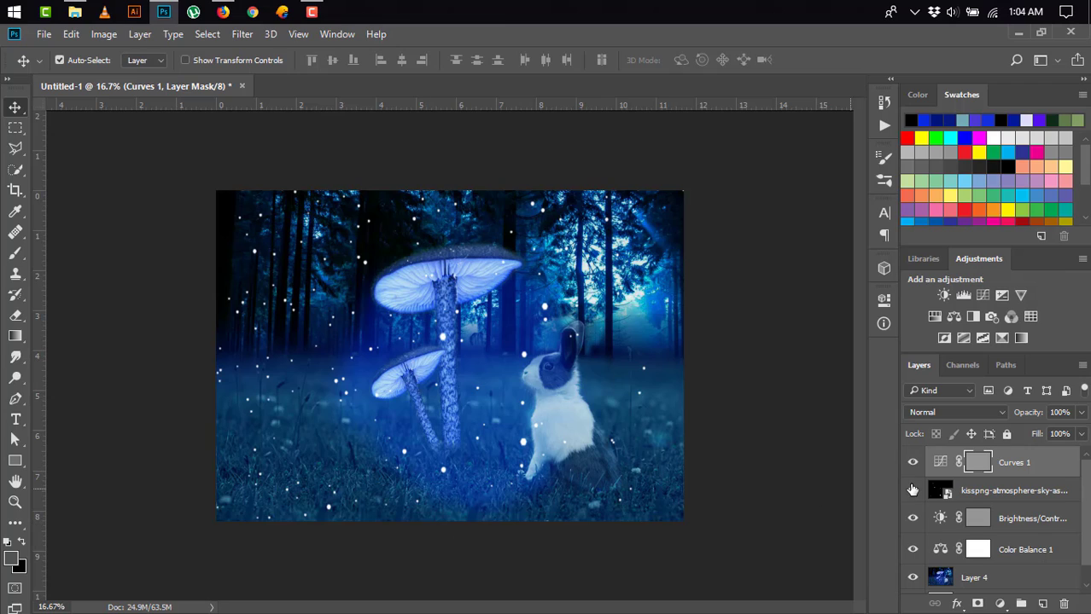
- Set the Brightness/Contrast 1 layer to Brightness 46 and Contrast 37
click(1024, 520)
double_click(939, 518)
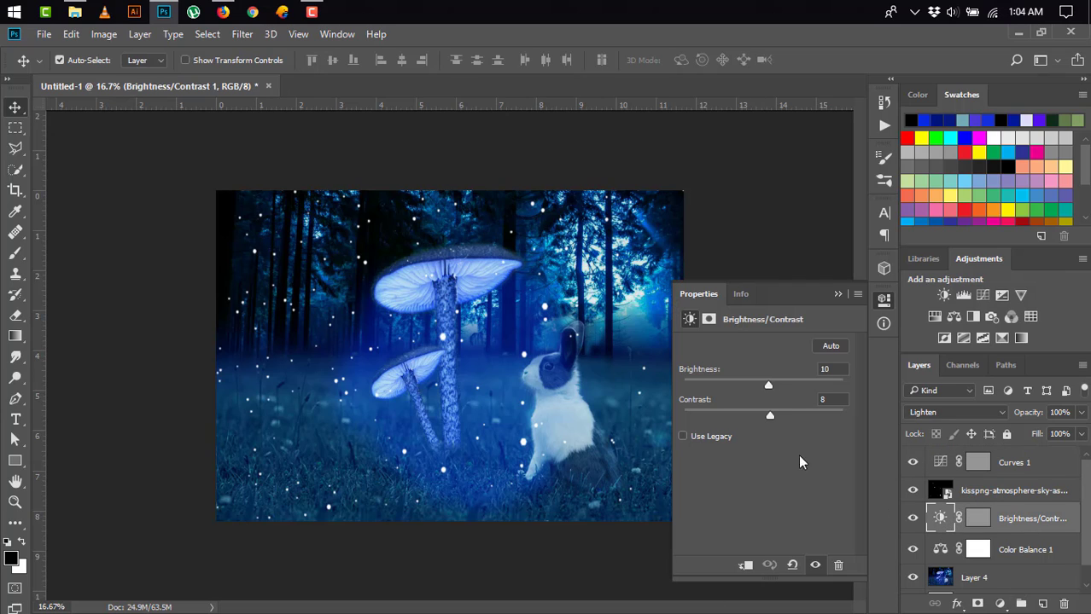
drag(769, 387, 771, 384)
drag(778, 389, 783, 391)
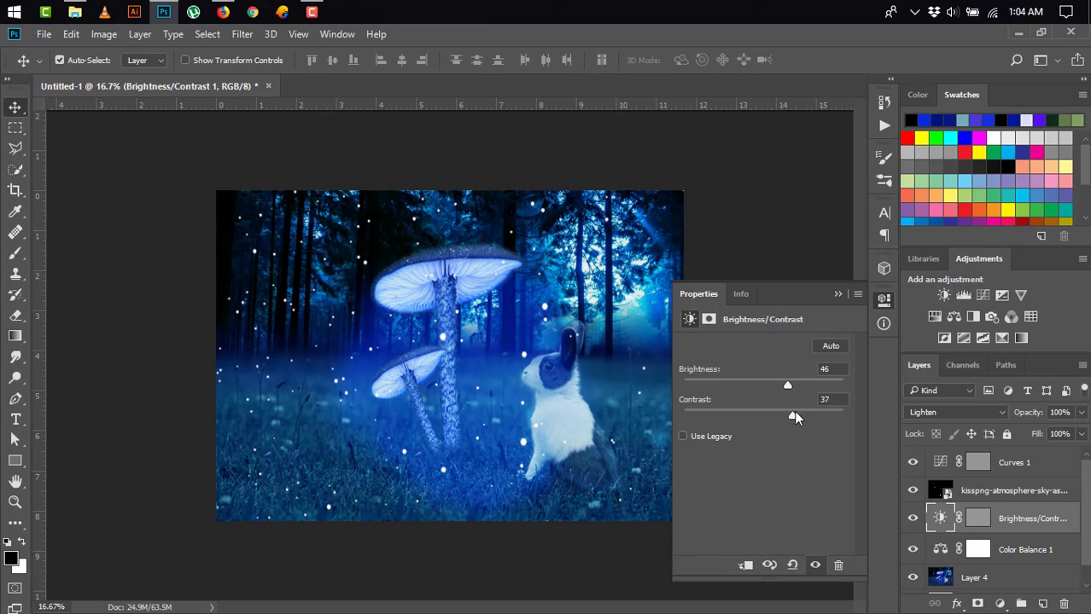
click(837, 294)
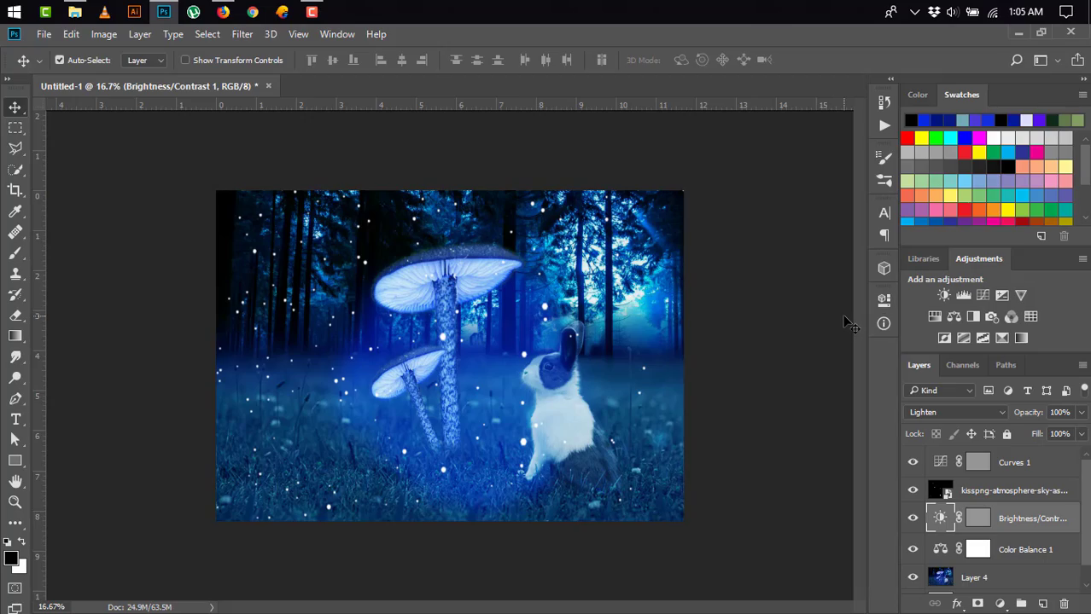